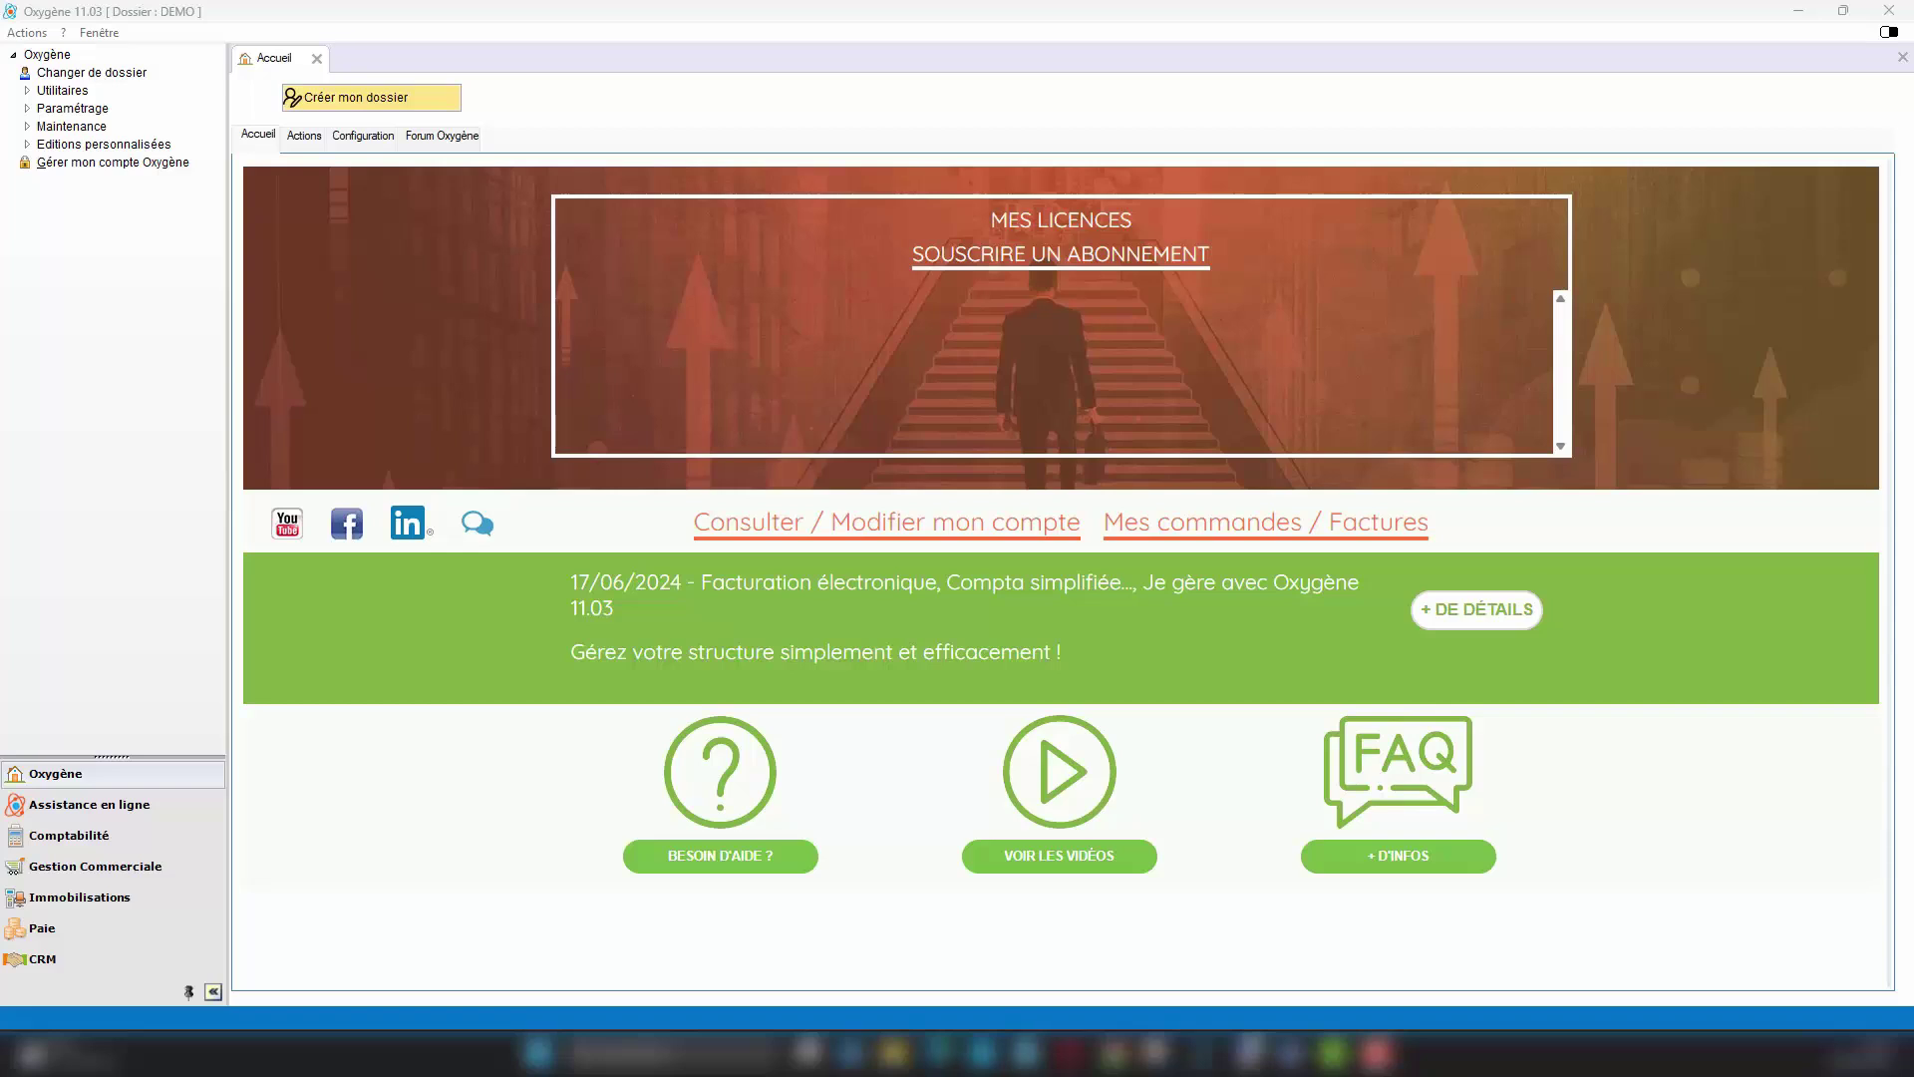
# Step: Open the Gestion Commerciale module to reach the Factures clients list
pyautogui.click(141, 866)
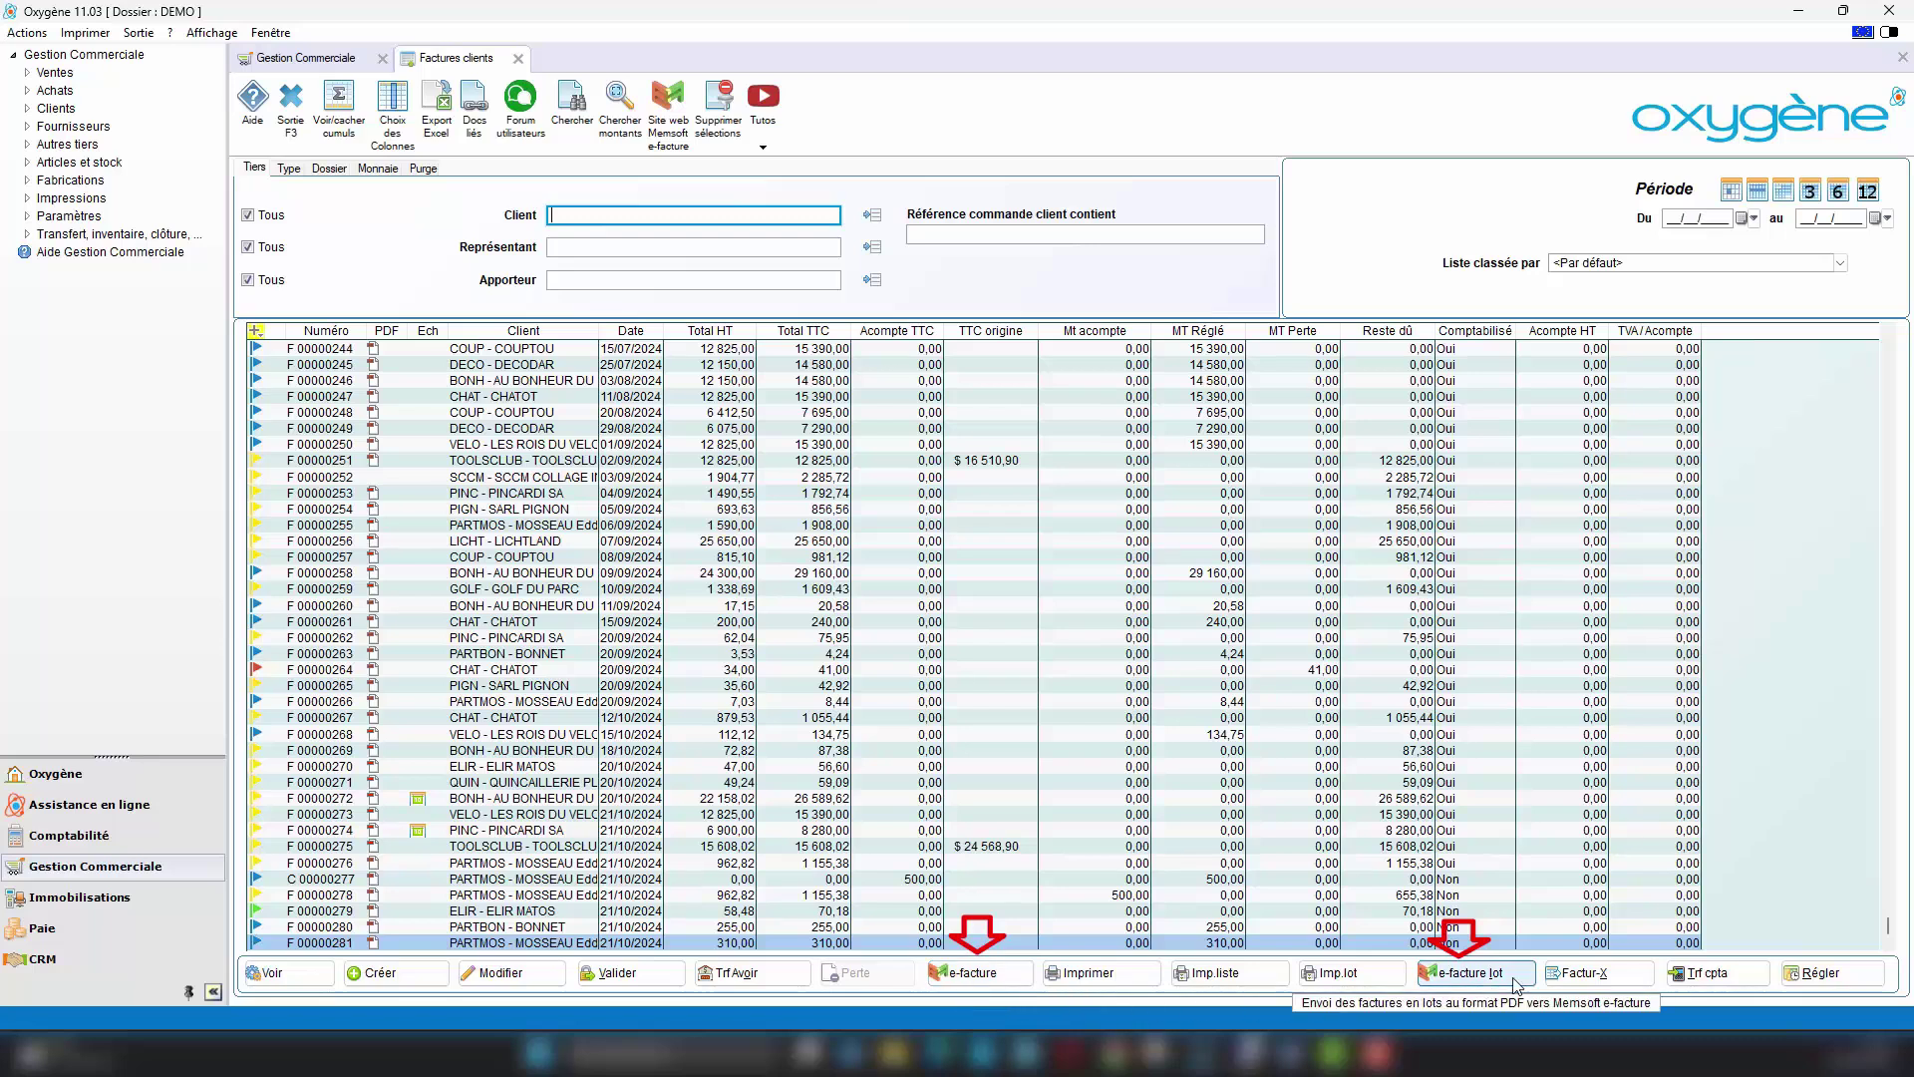
# Step: Generate a simplified-invoice PDF of invoice F 00000280 for e-facture
pyautogui.click(559, 927)
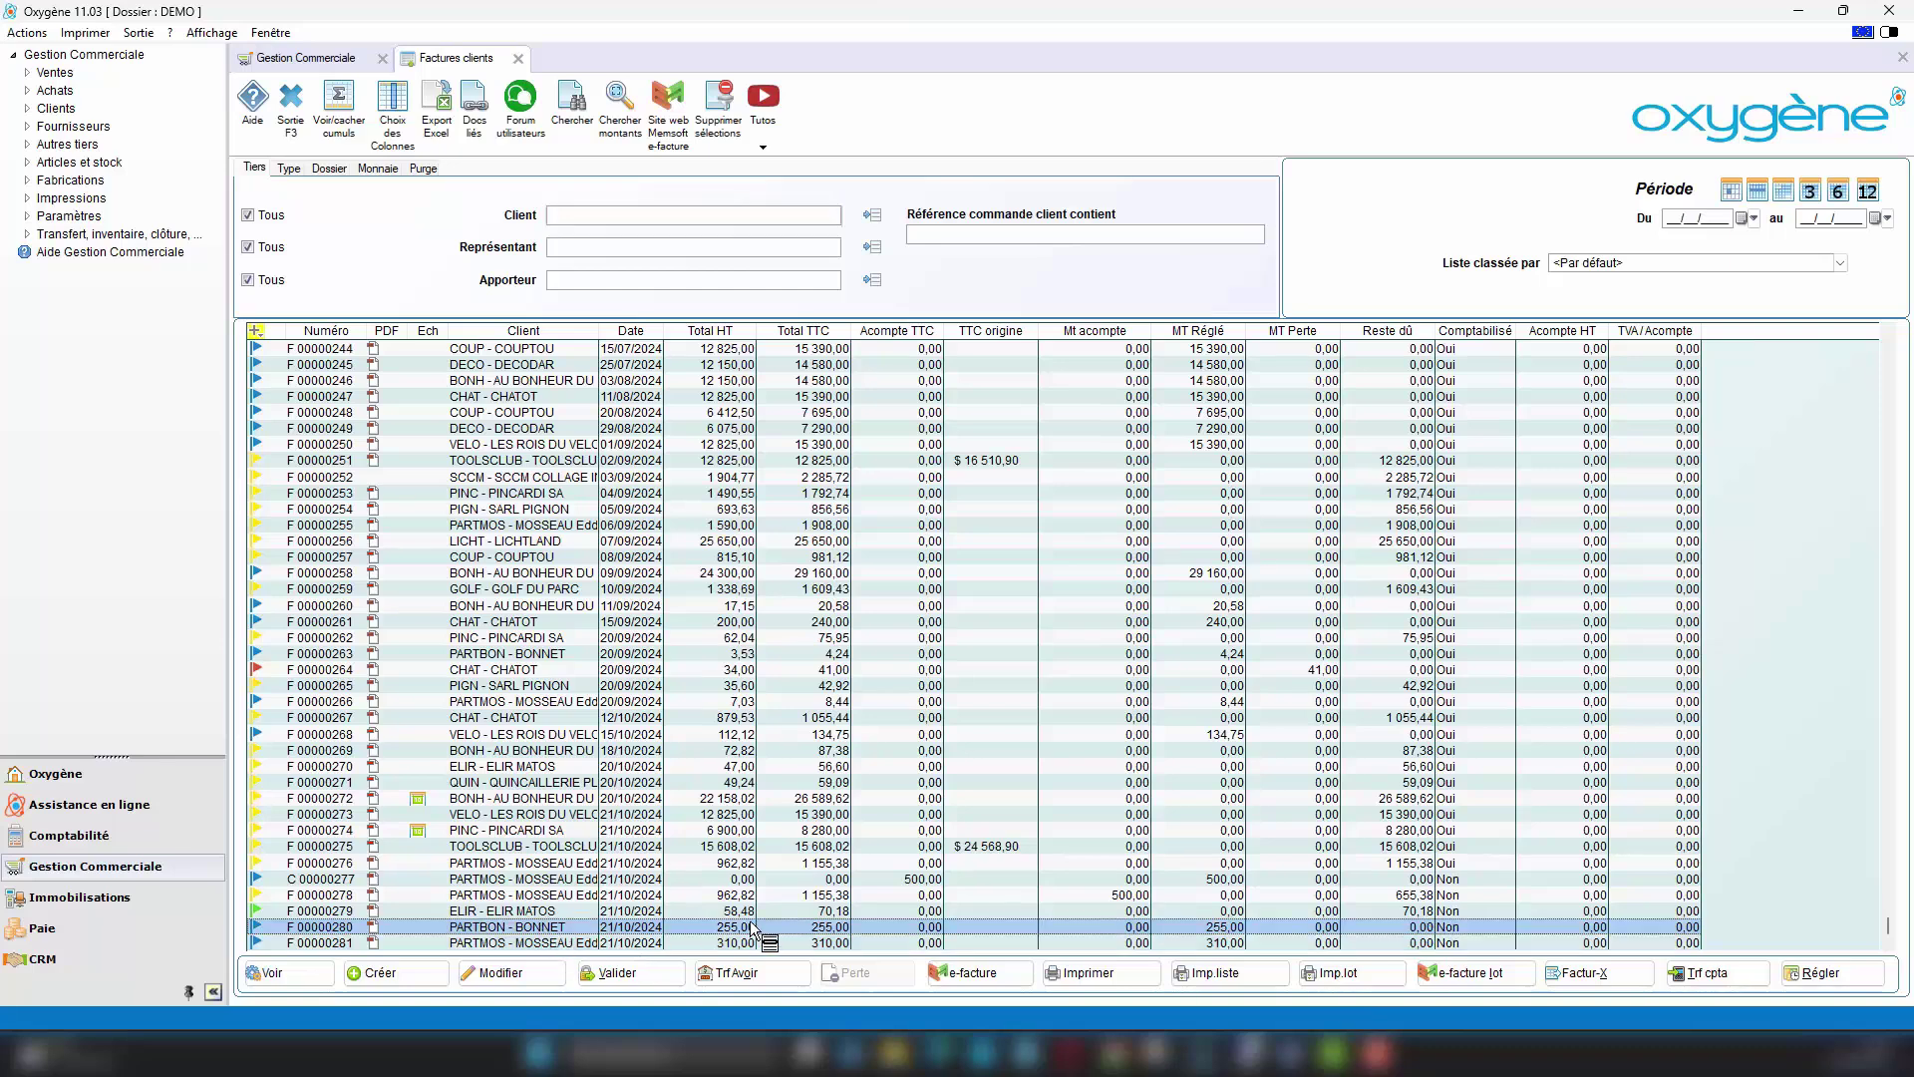
pyautogui.click(980, 980)
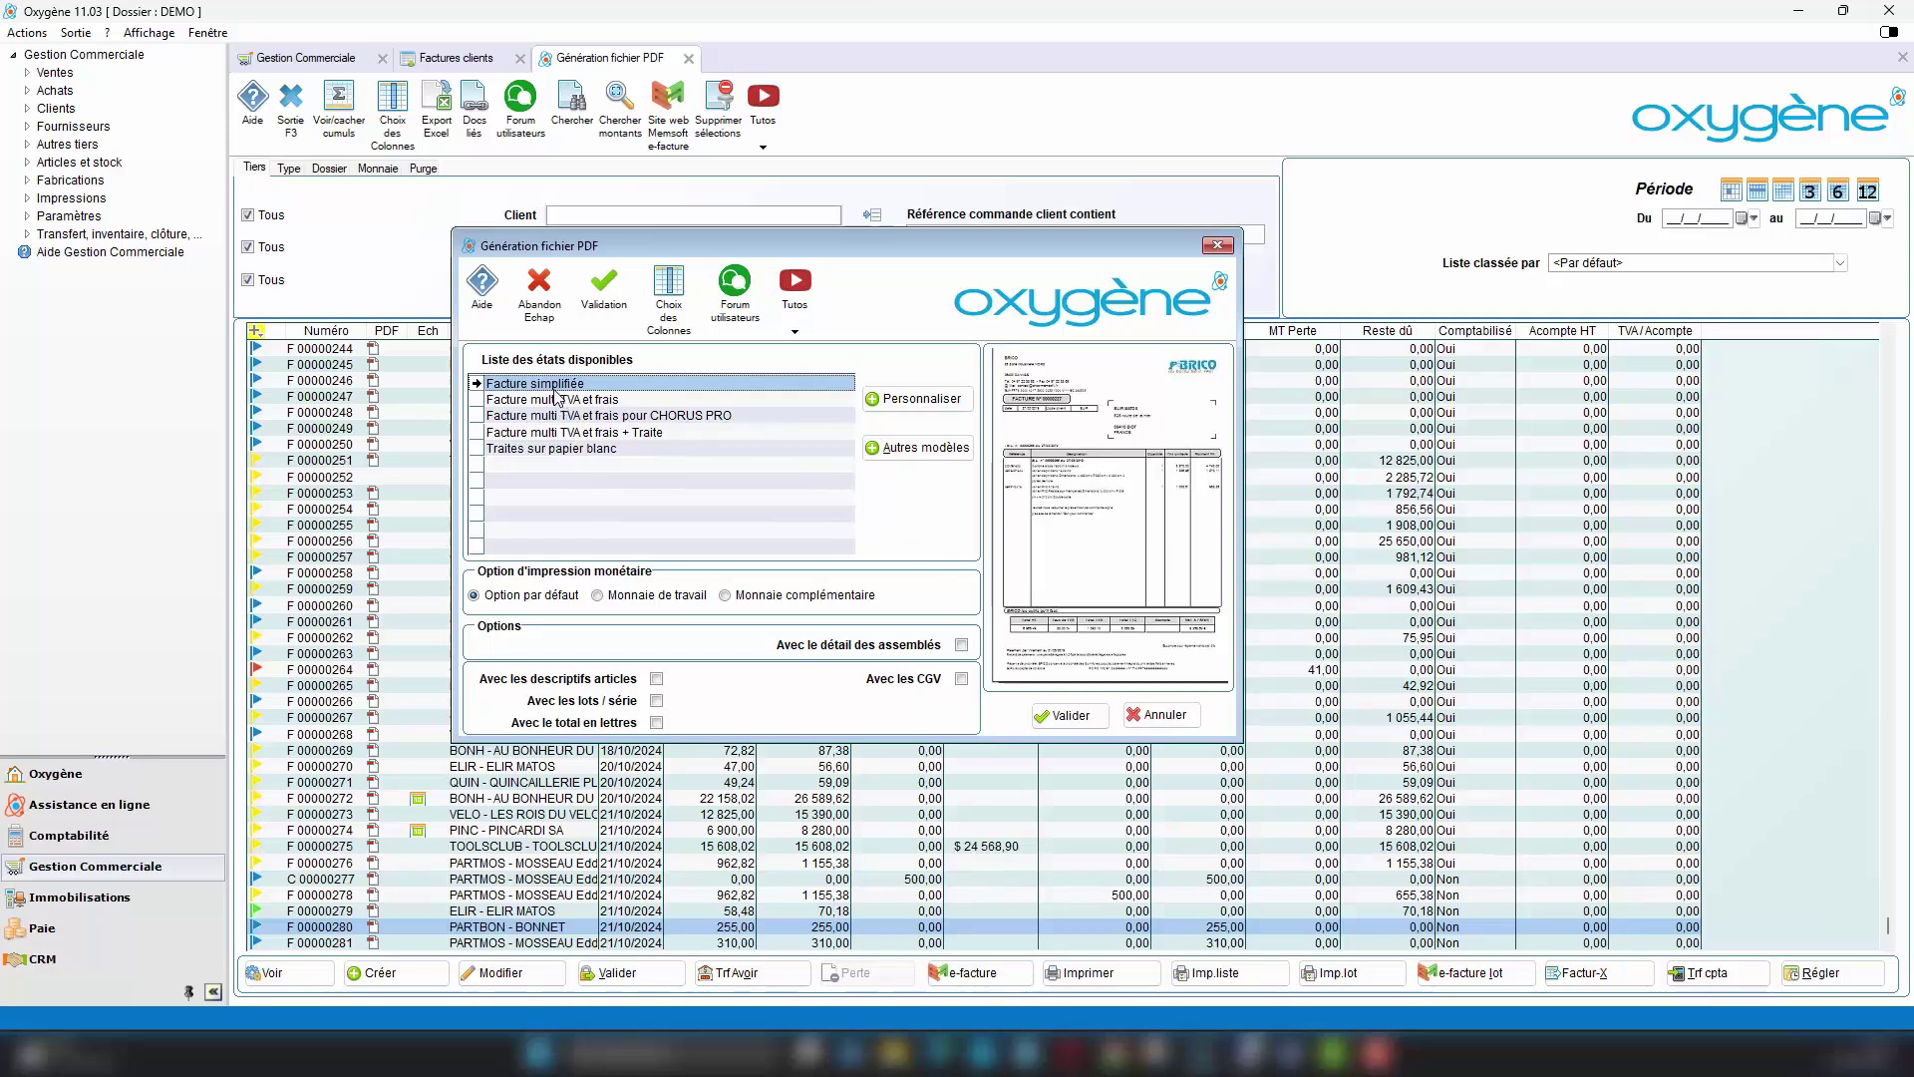
pyautogui.click(1070, 715)
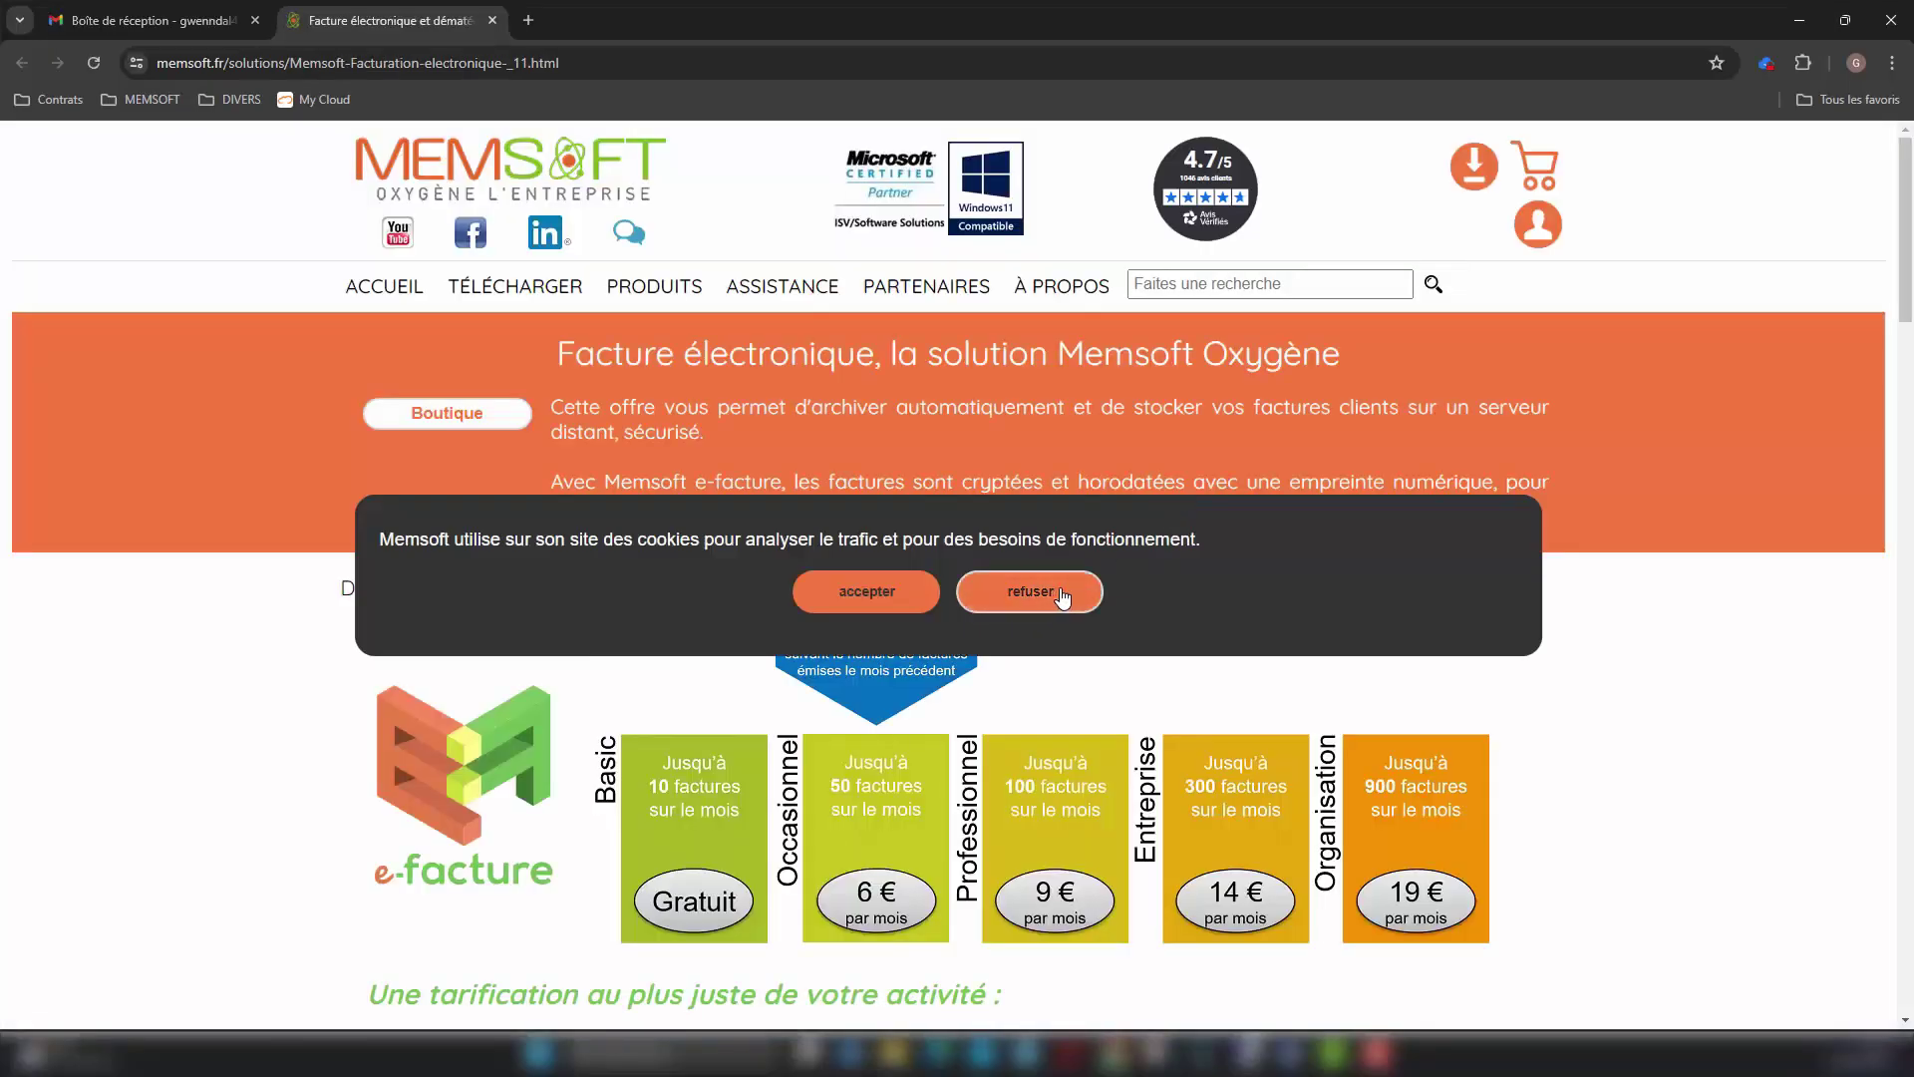
# Step: Refuse cookies on memsoft.fr and scroll down to the Espace boutique e-facture plans
pyautogui.click(1052, 594)
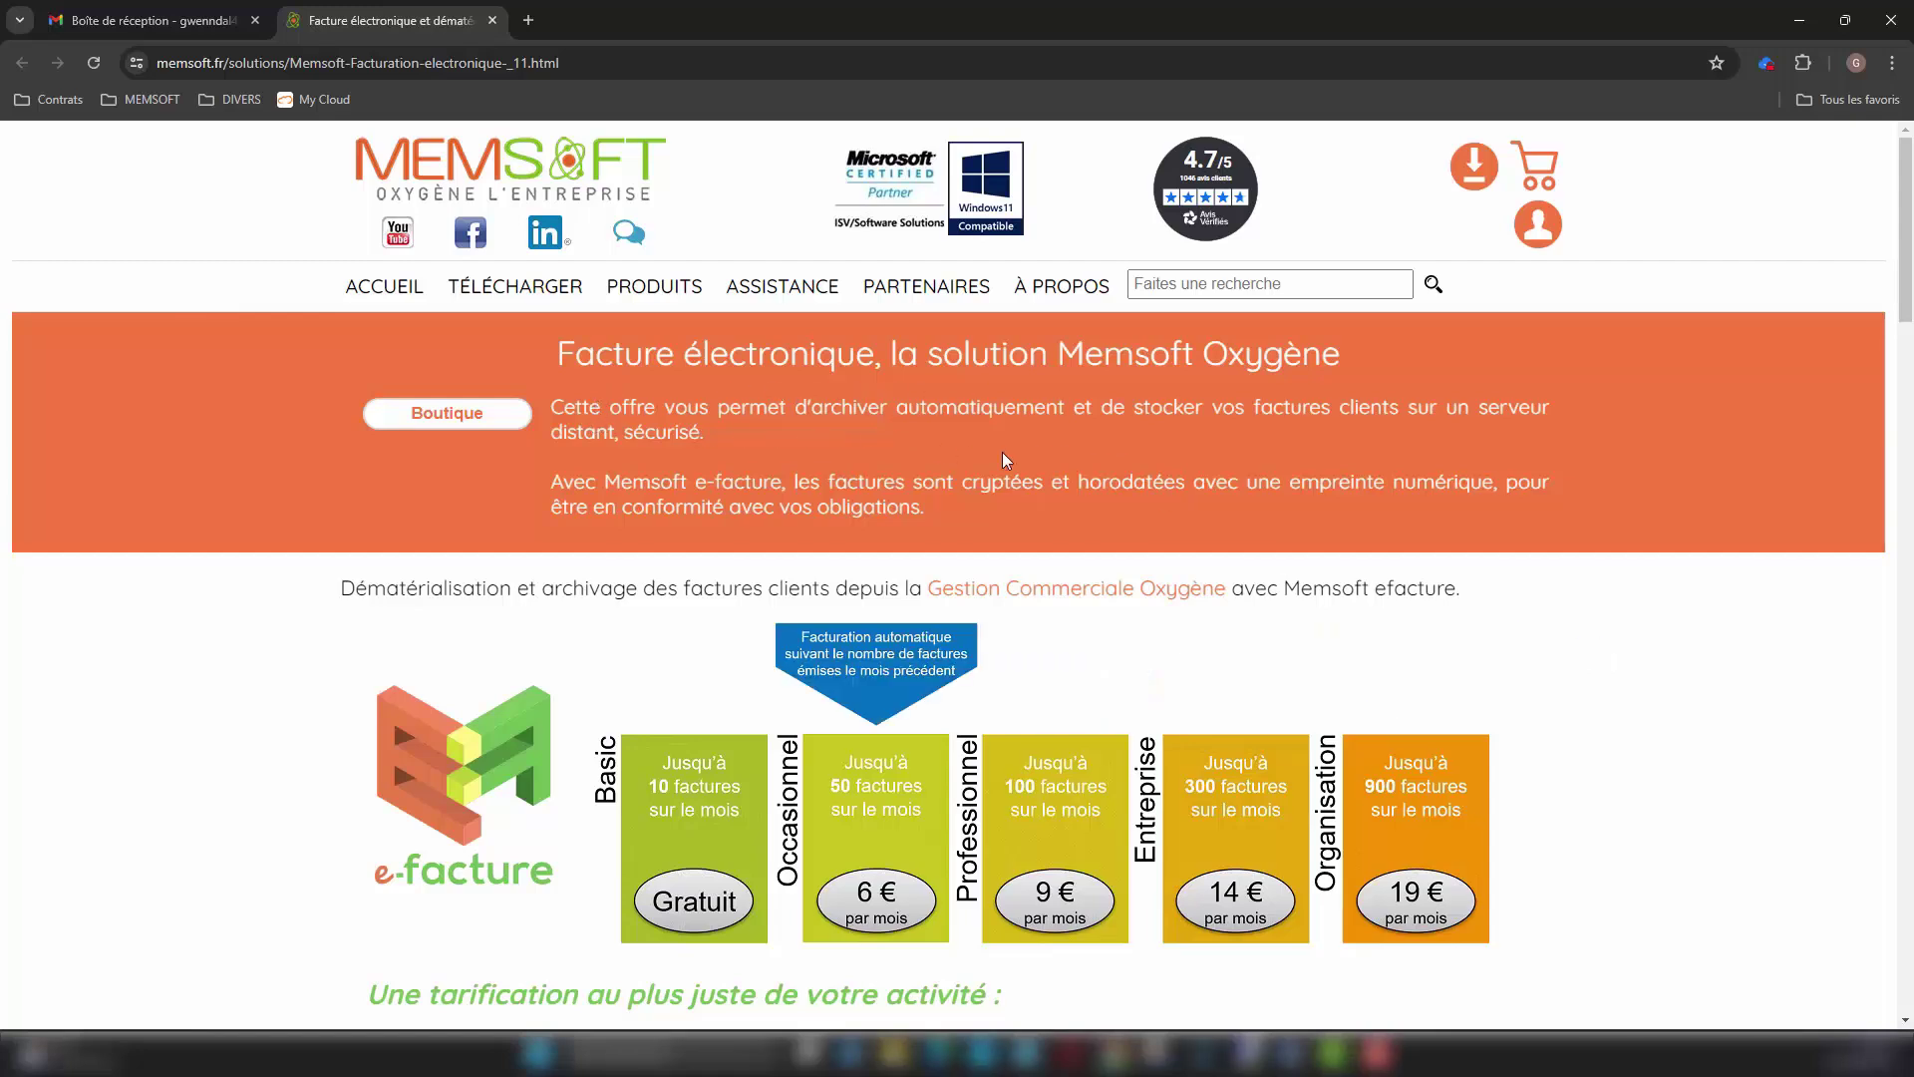
pyautogui.scroll(-3, 1517, 636)
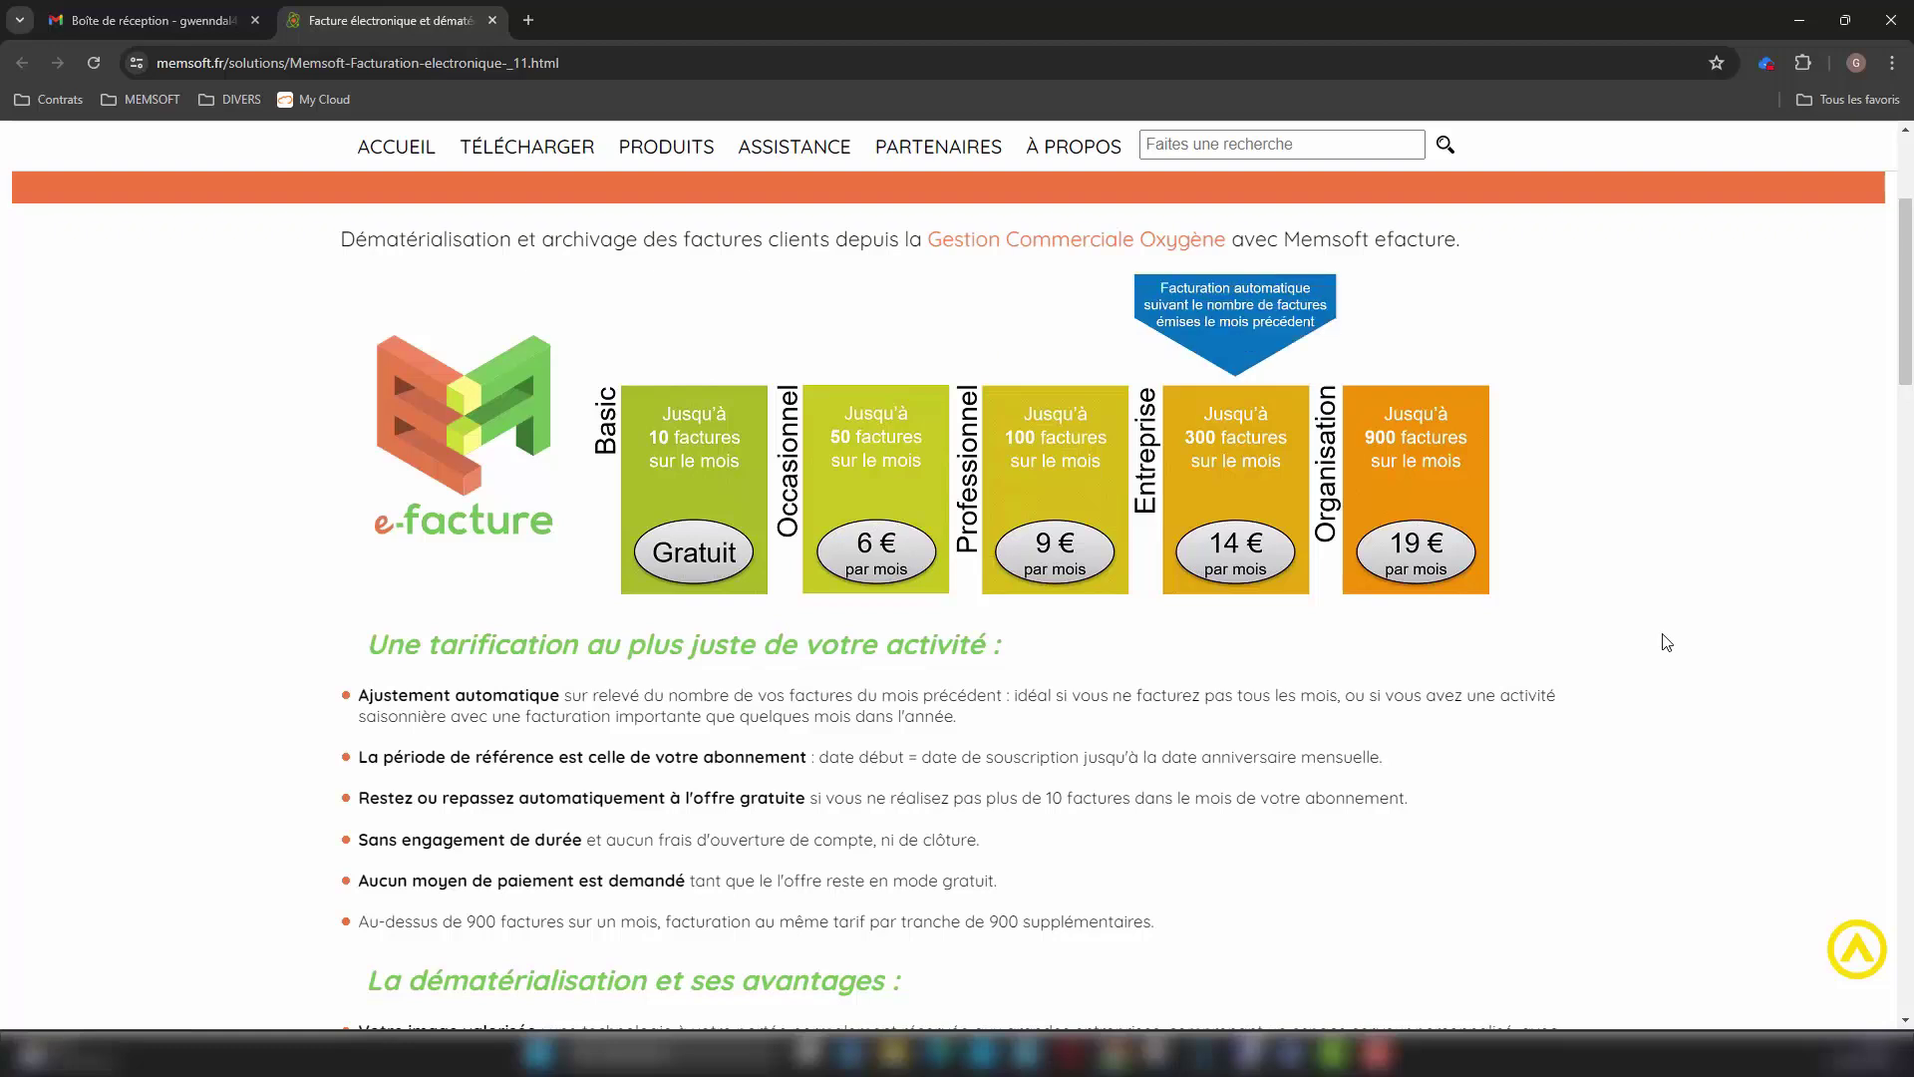
pyautogui.scroll(-5, 1668, 642)
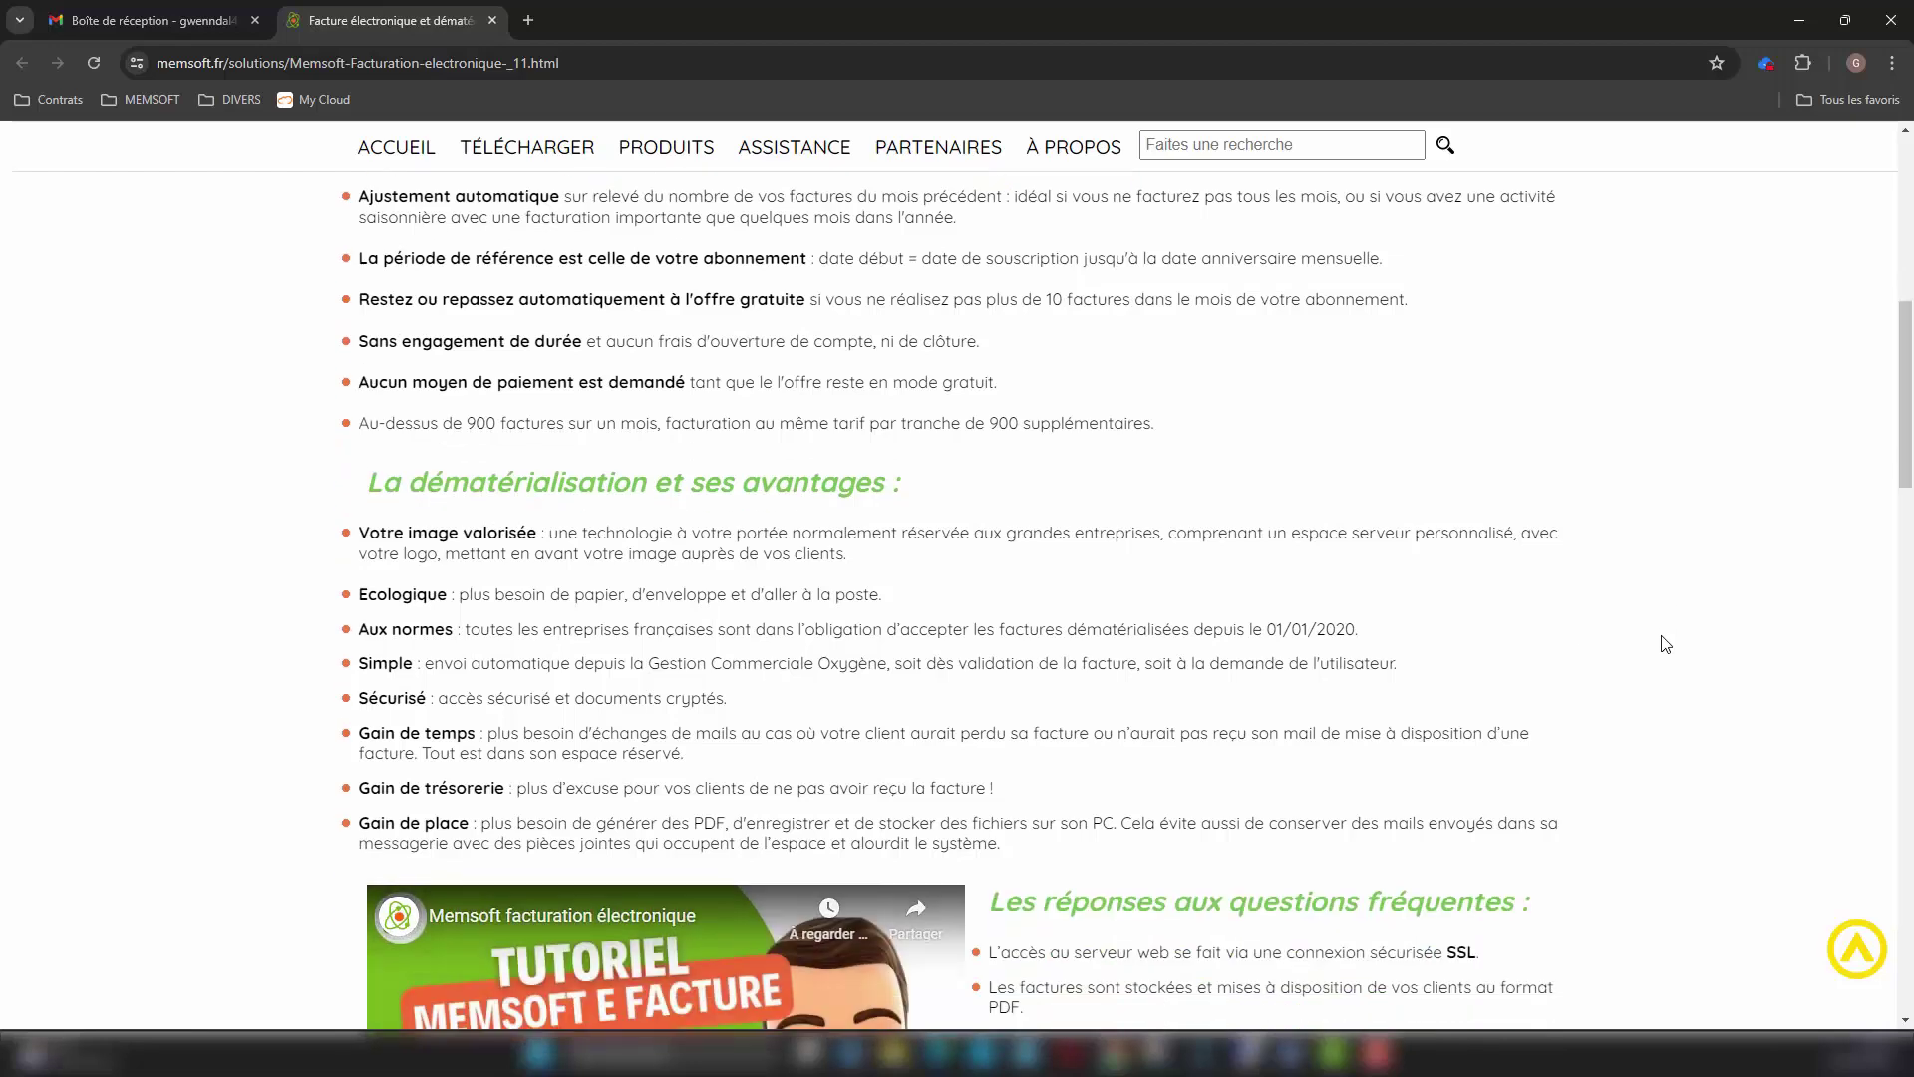
pyautogui.scroll(-4, 1666, 644)
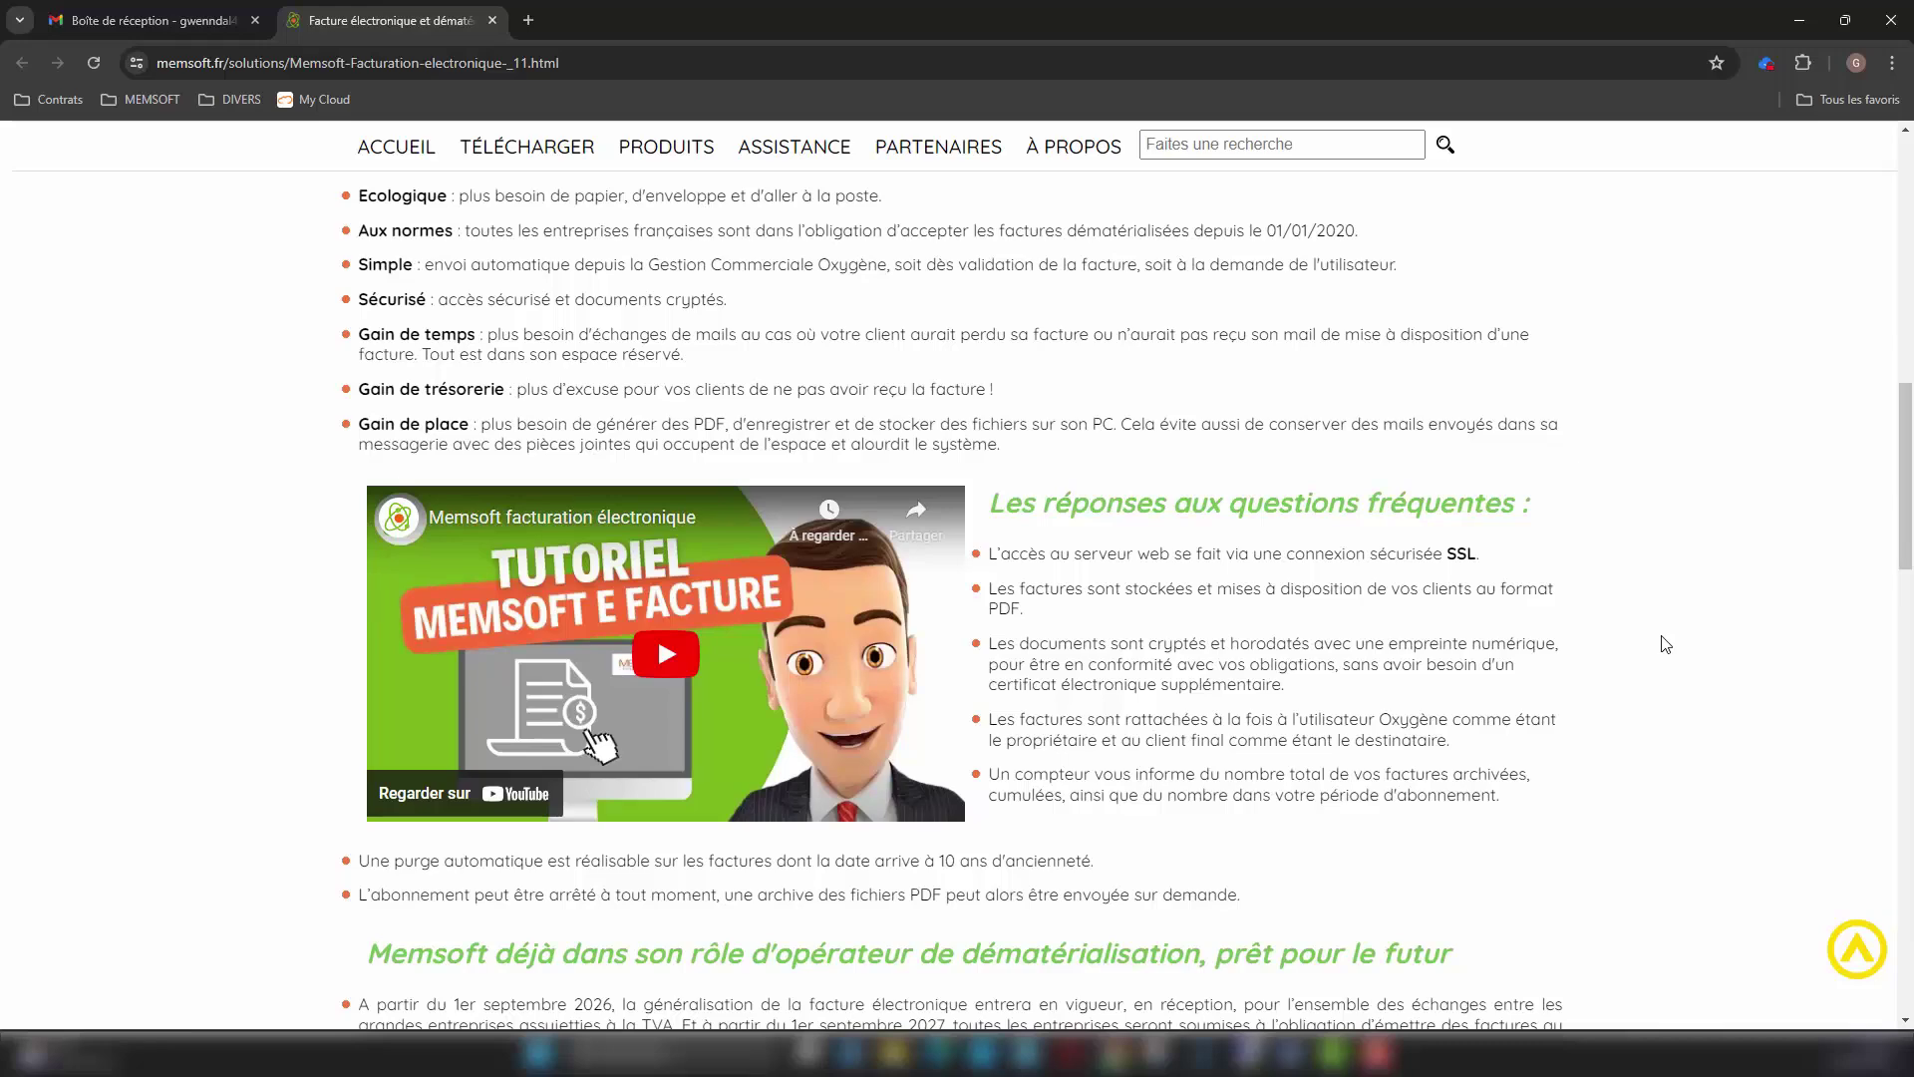
pyautogui.scroll(-10, 1666, 643)
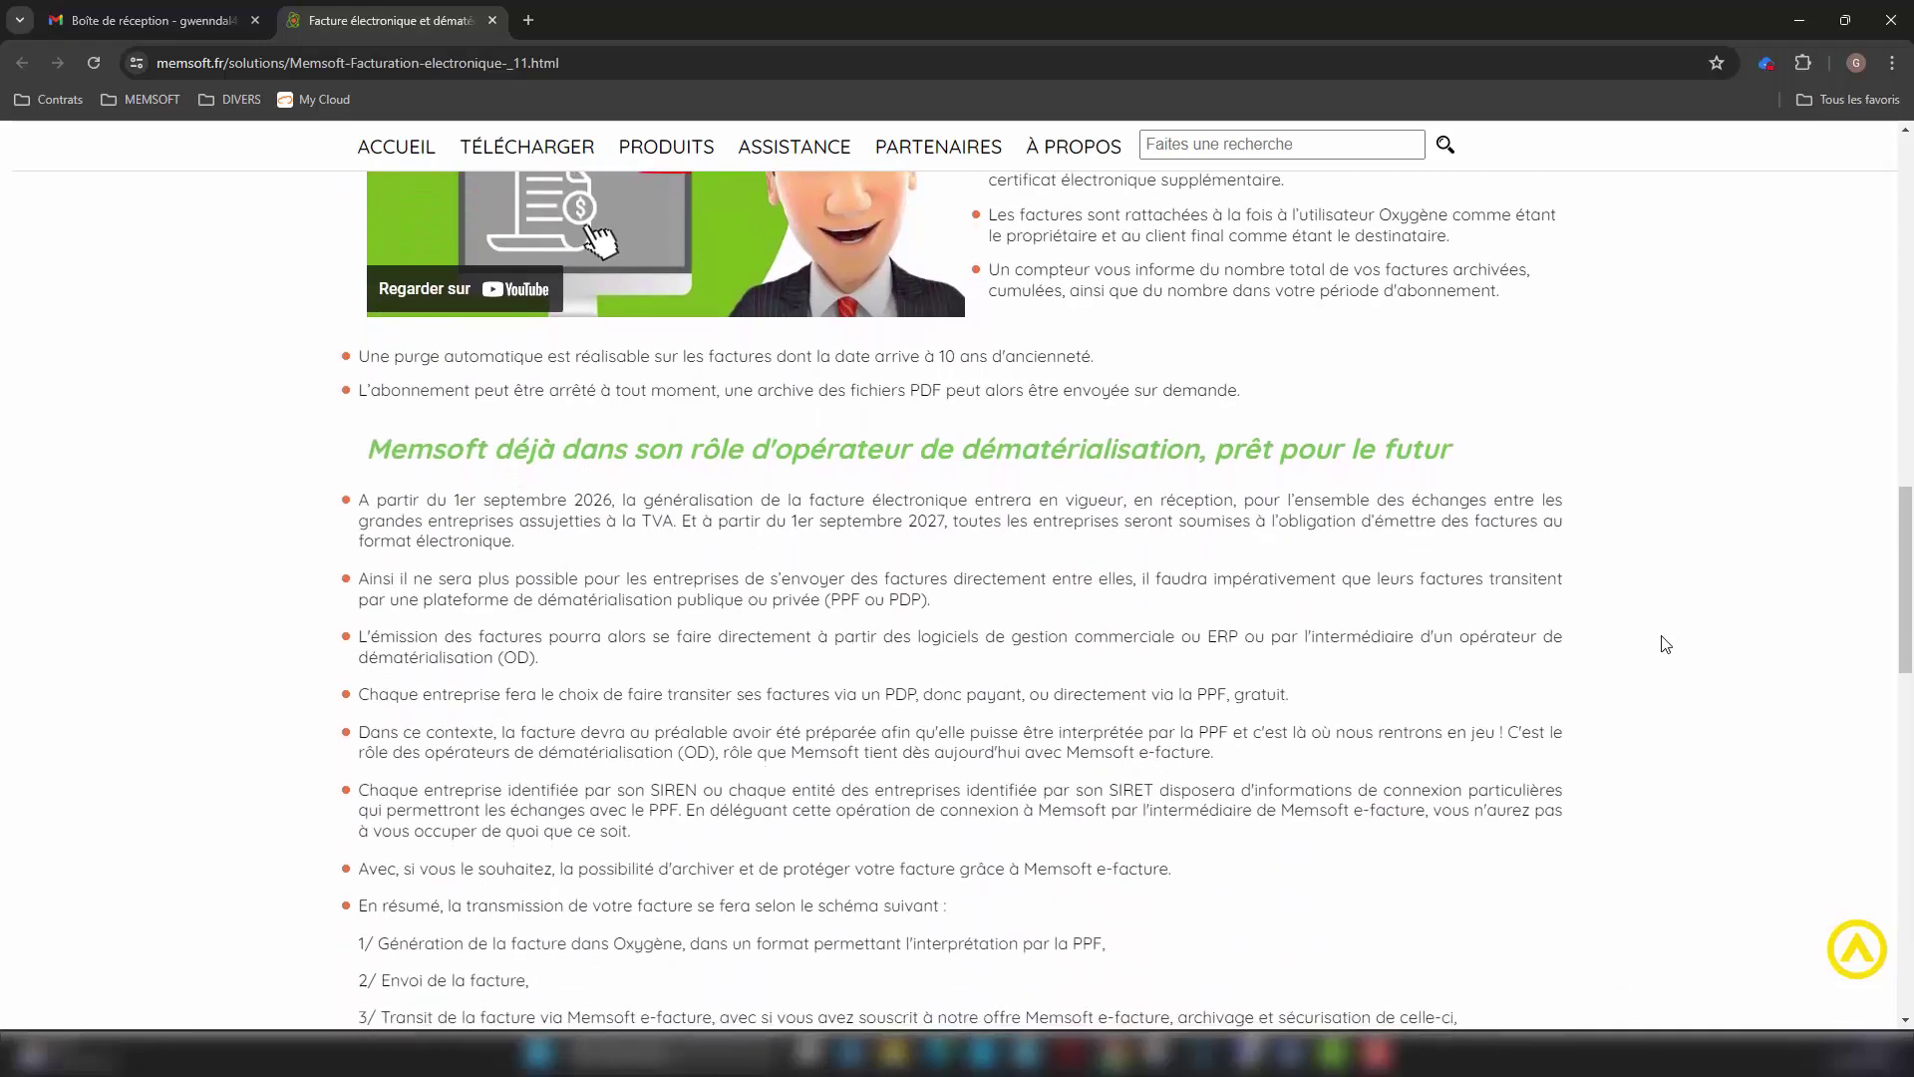
pyautogui.scroll(-12, 1666, 643)
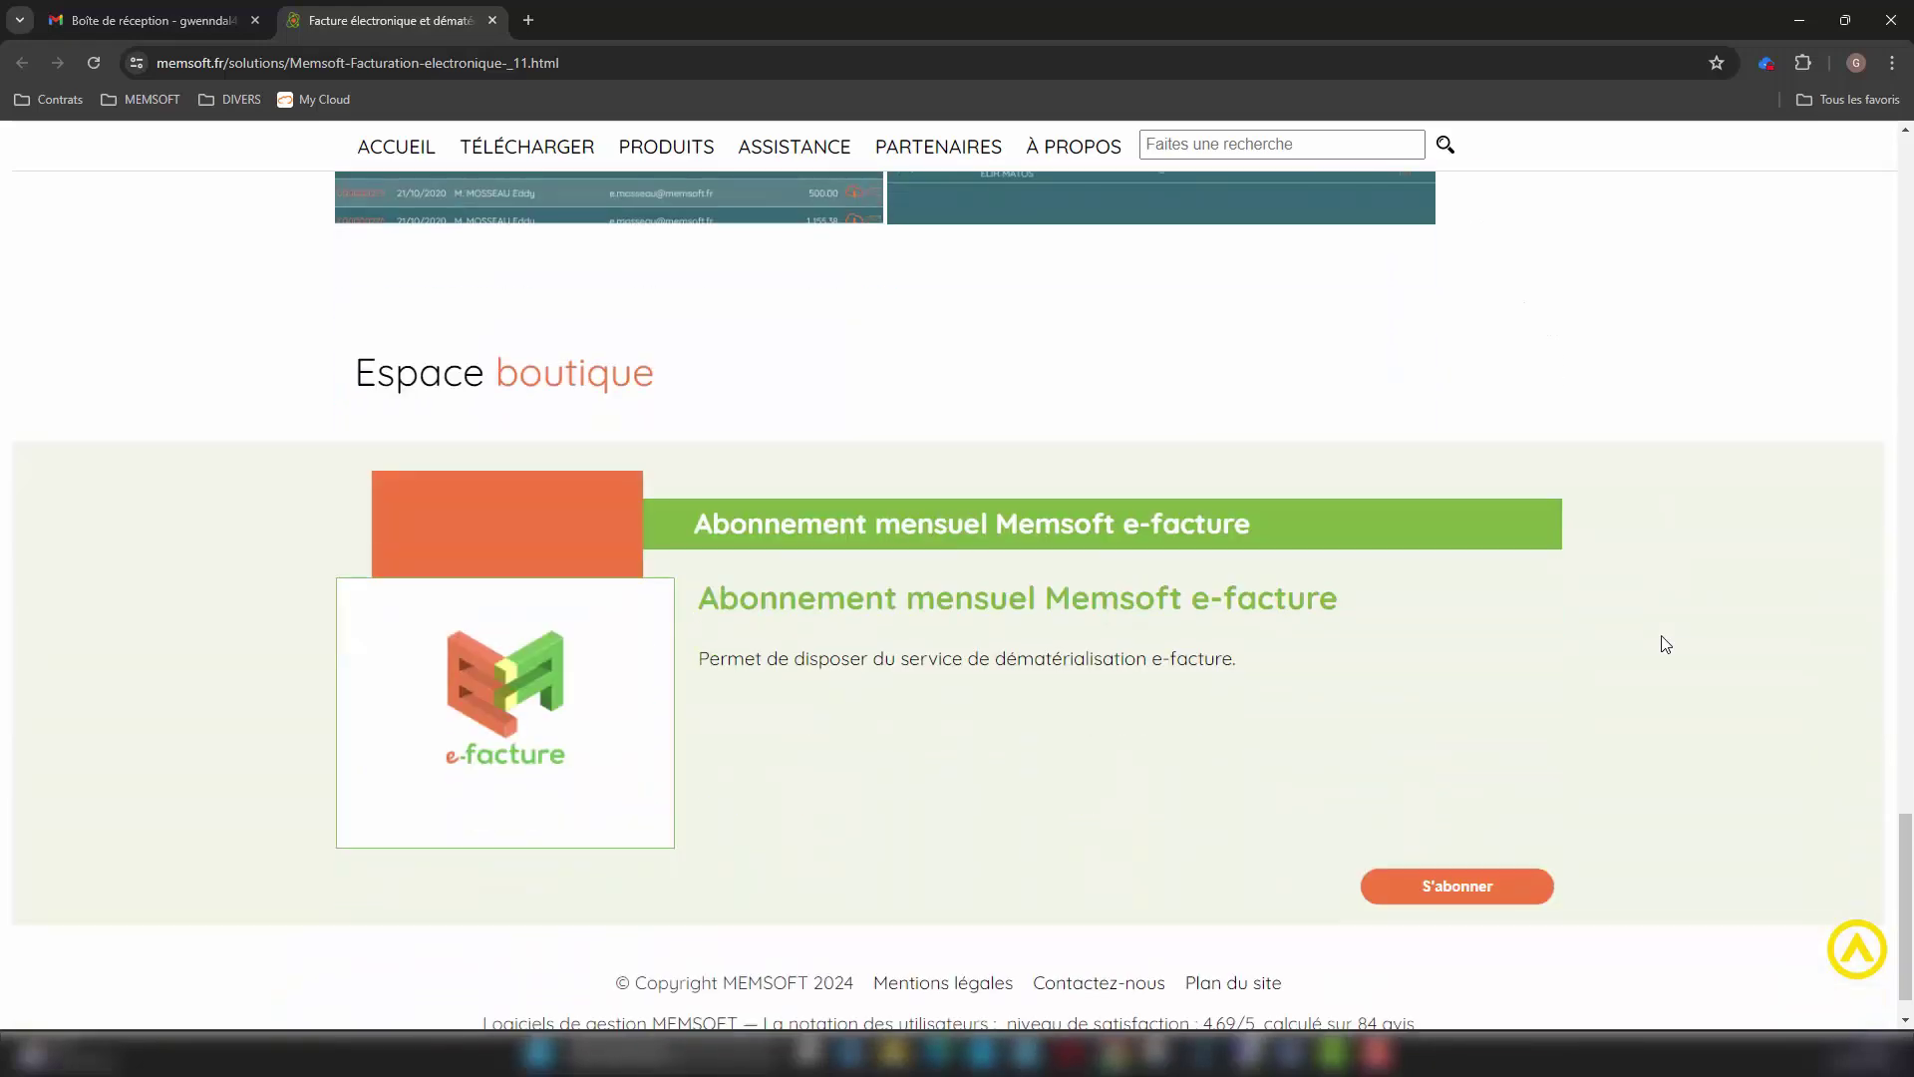
# Step: Sign in with the account identifier and password, then add the monthly e-facture plan to the cart
pyautogui.click(1486, 832)
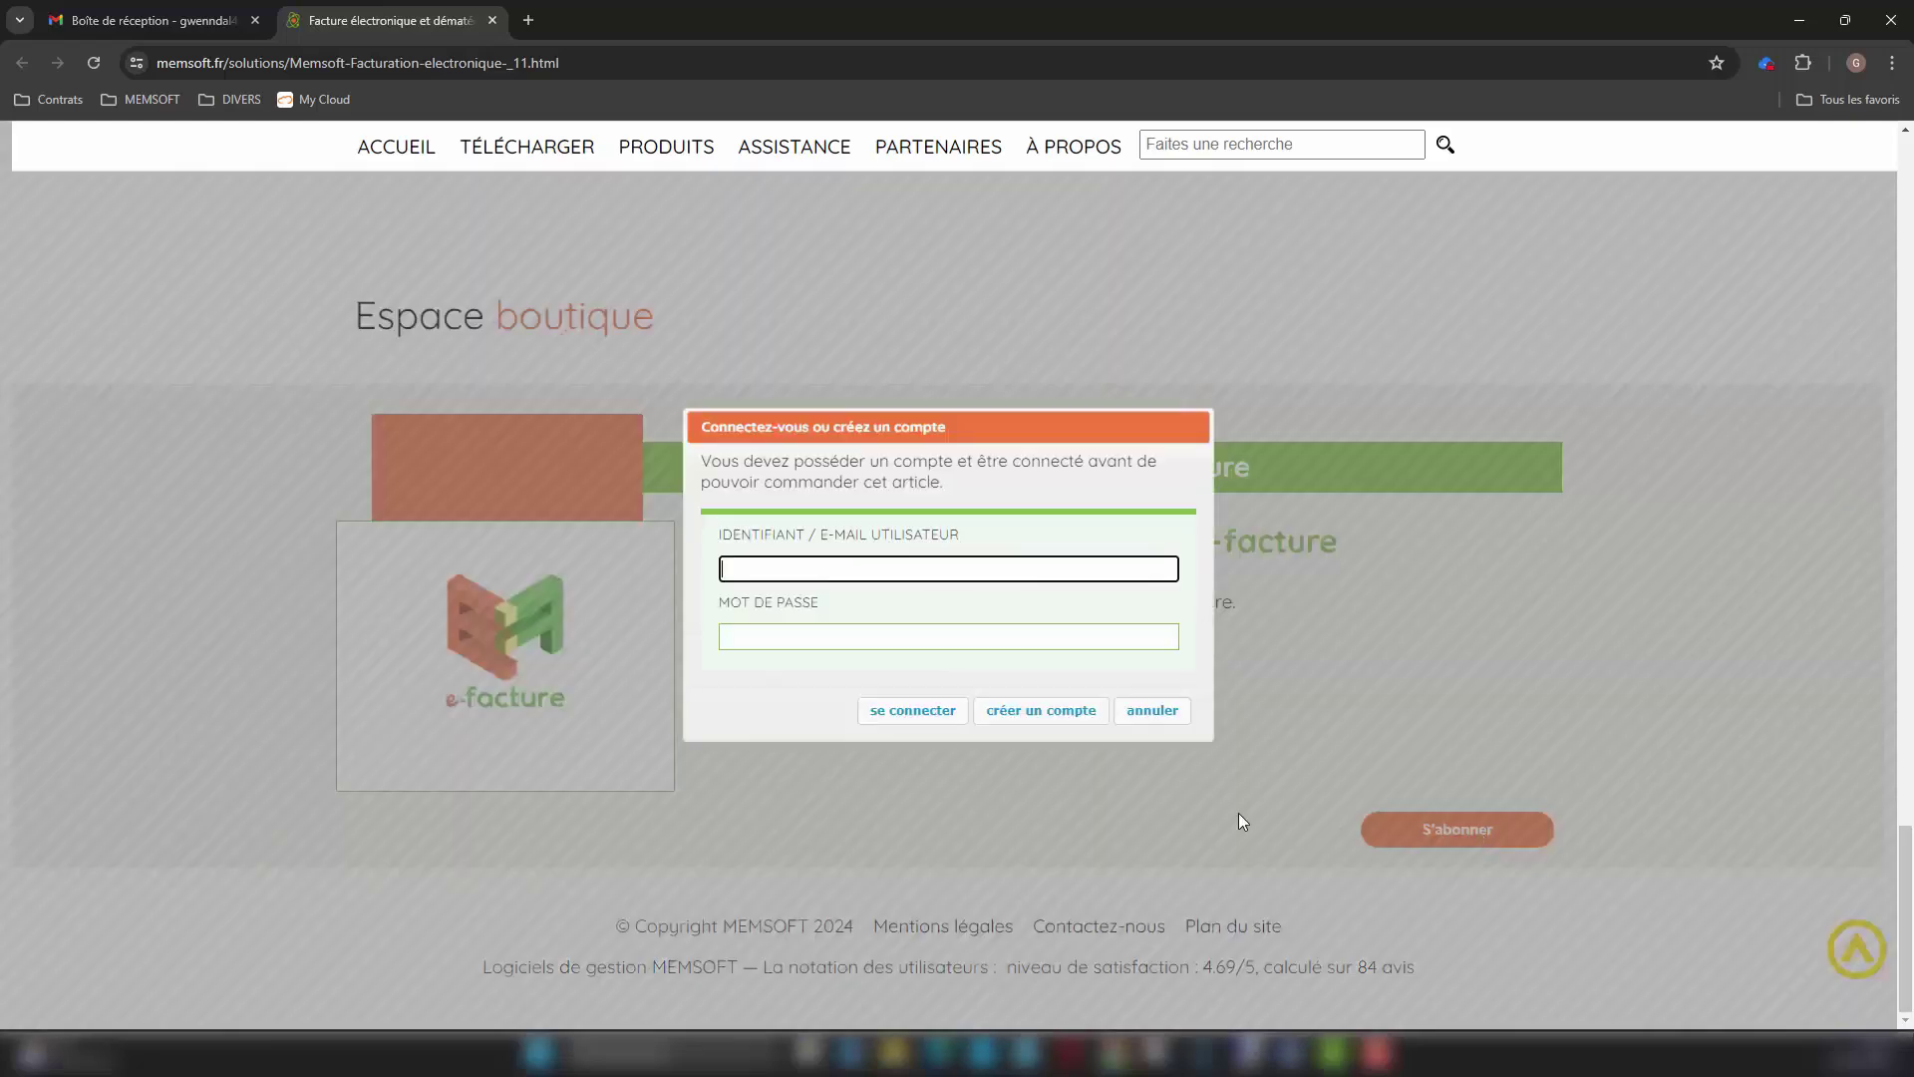
pyautogui.click(873, 581)
pyautogui.click(847, 649)
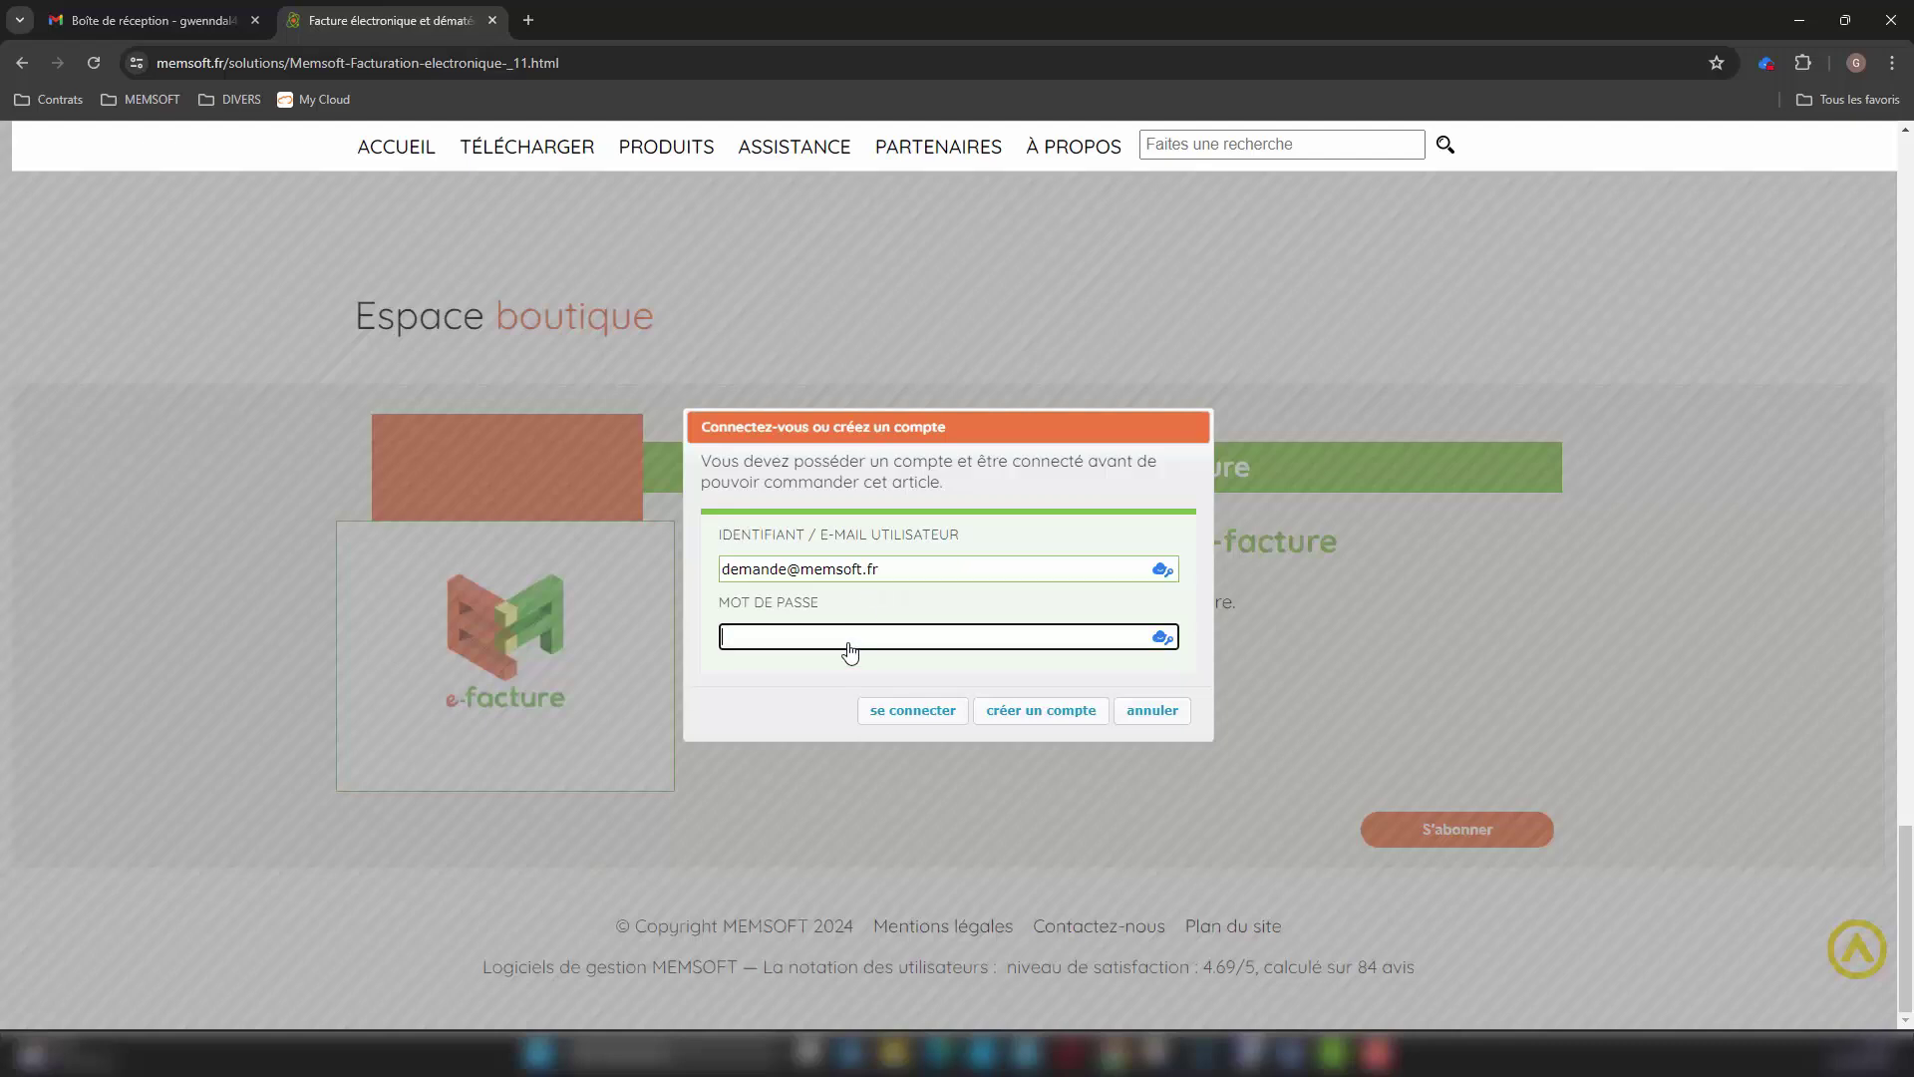
pyautogui.write('•••••••••••')
pyautogui.click(910, 710)
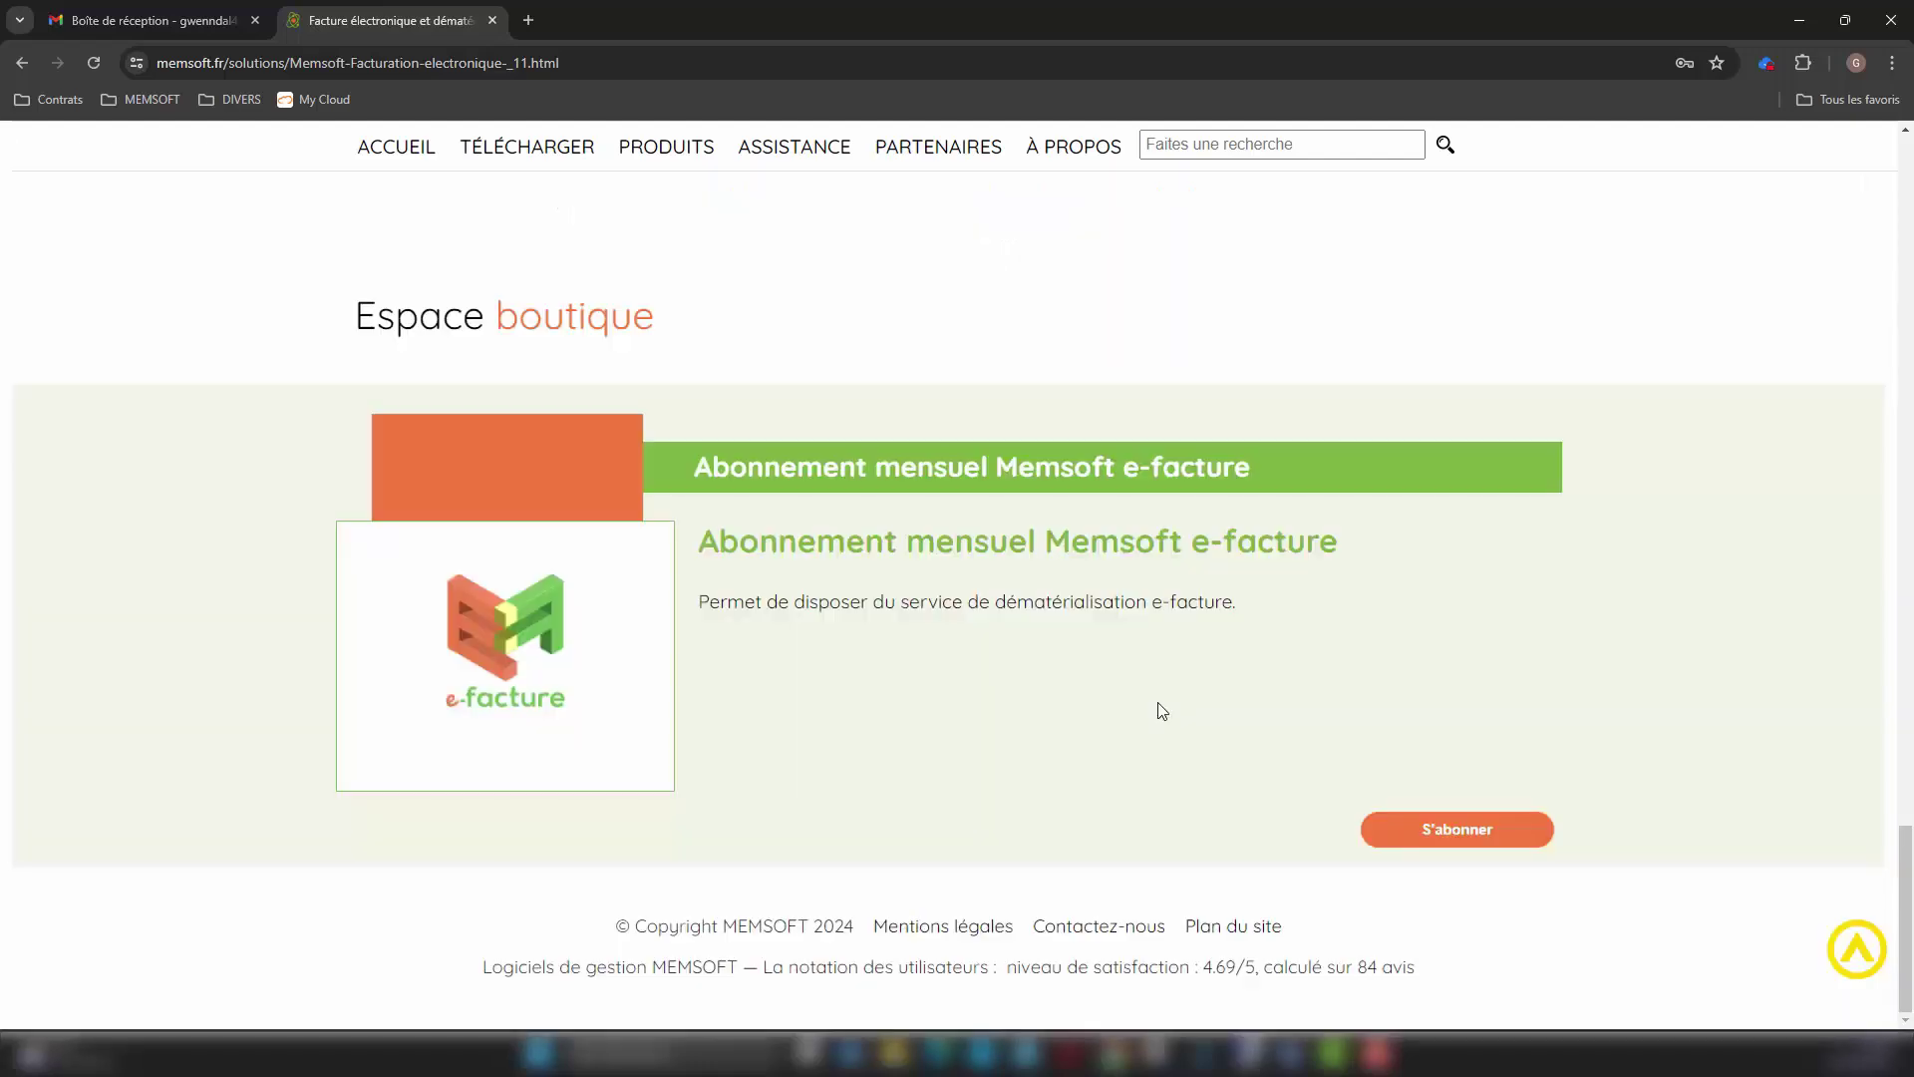
pyautogui.click(1439, 831)
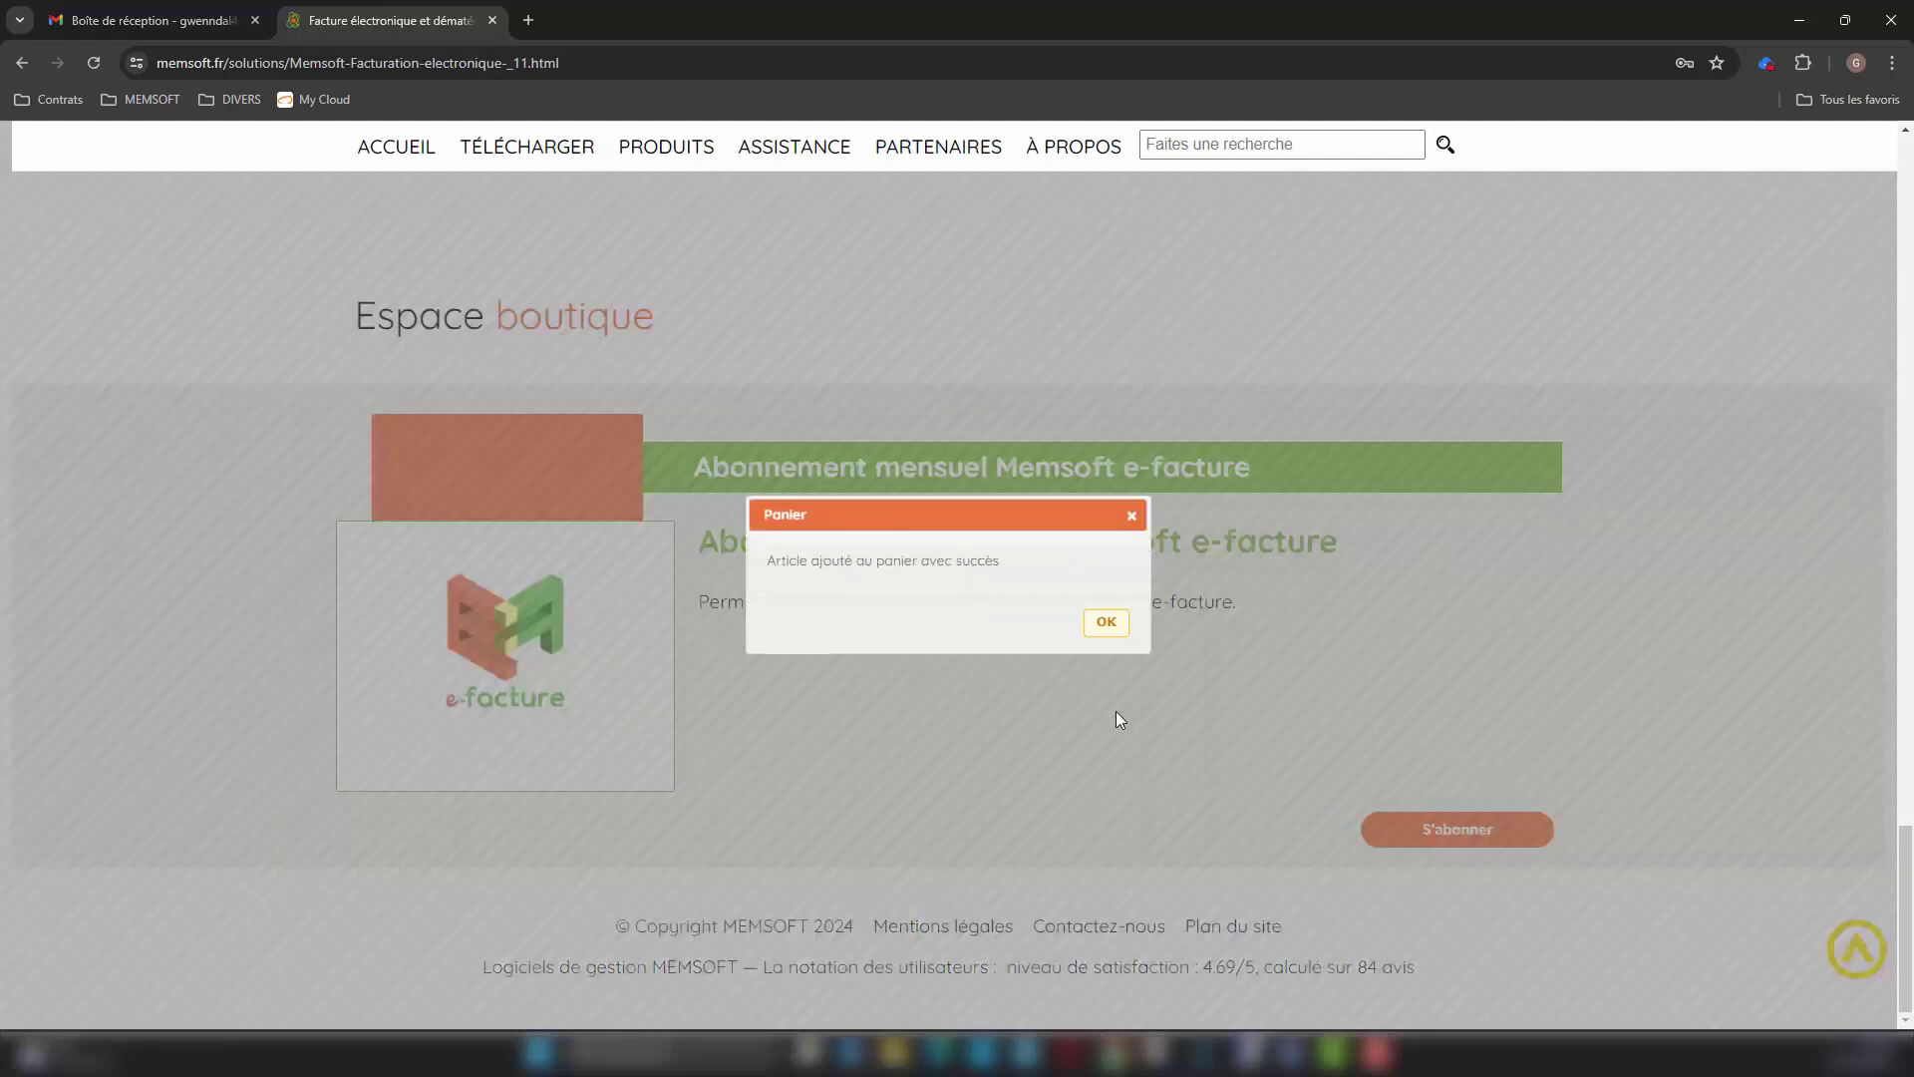
pyautogui.click(1106, 624)
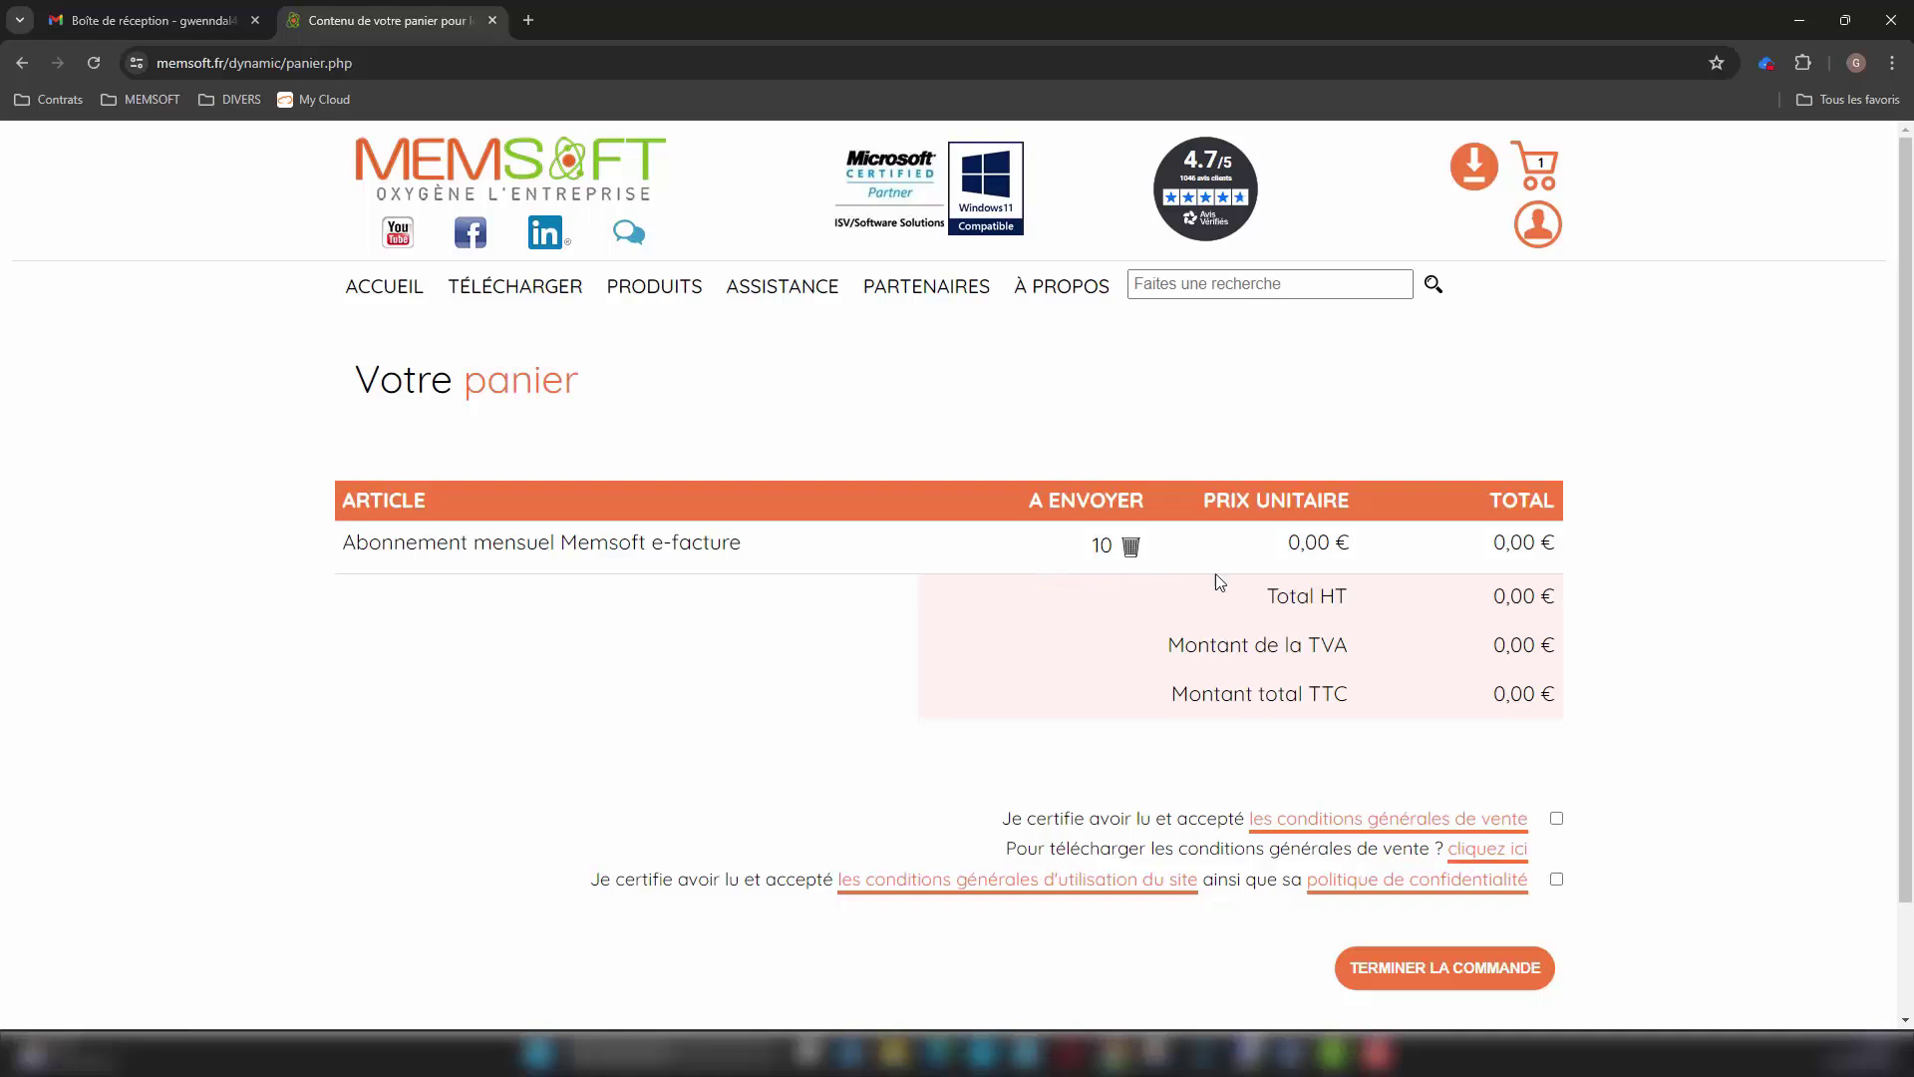
# Step: Accept both sets of terms and confirm the free order for the monthly e-facture subscription
pyautogui.click(1556, 818)
pyautogui.click(1557, 878)
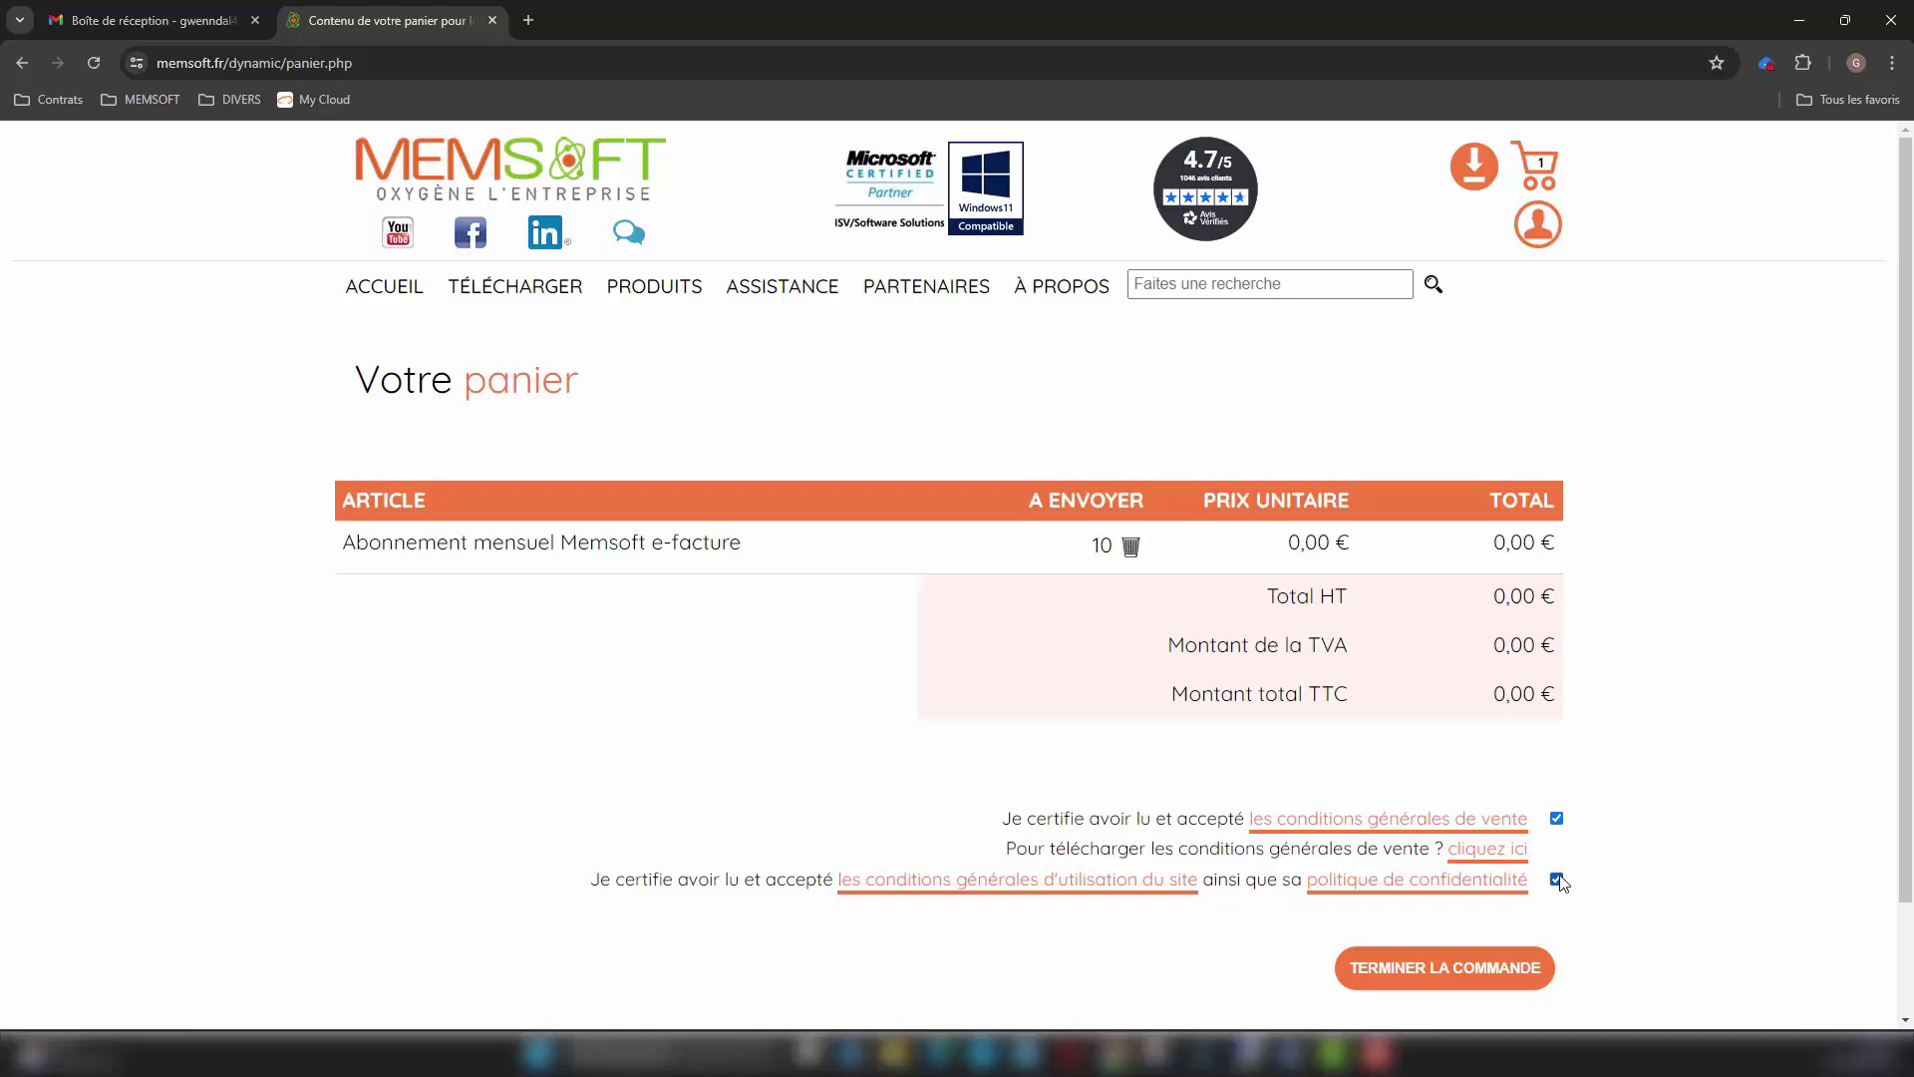
pyautogui.click(1479, 970)
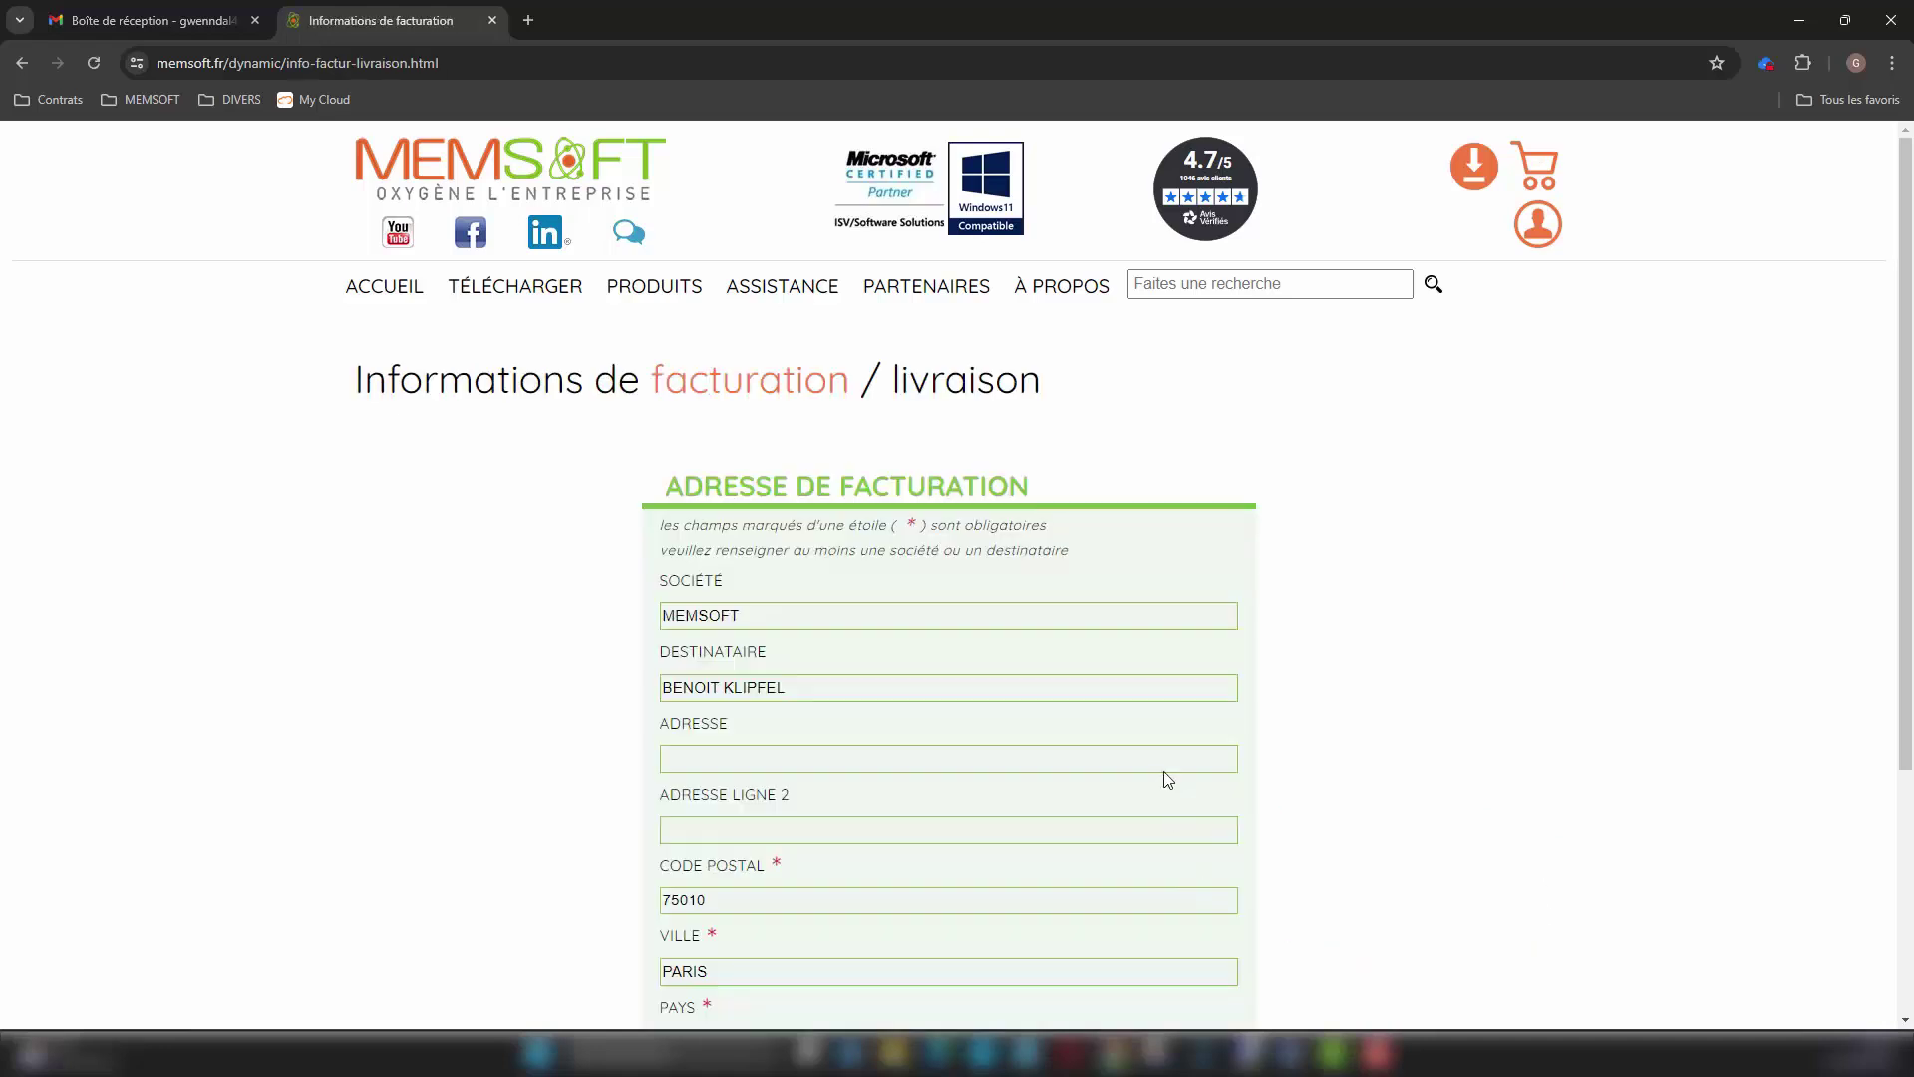
pyautogui.scroll(-4, 1165, 778)
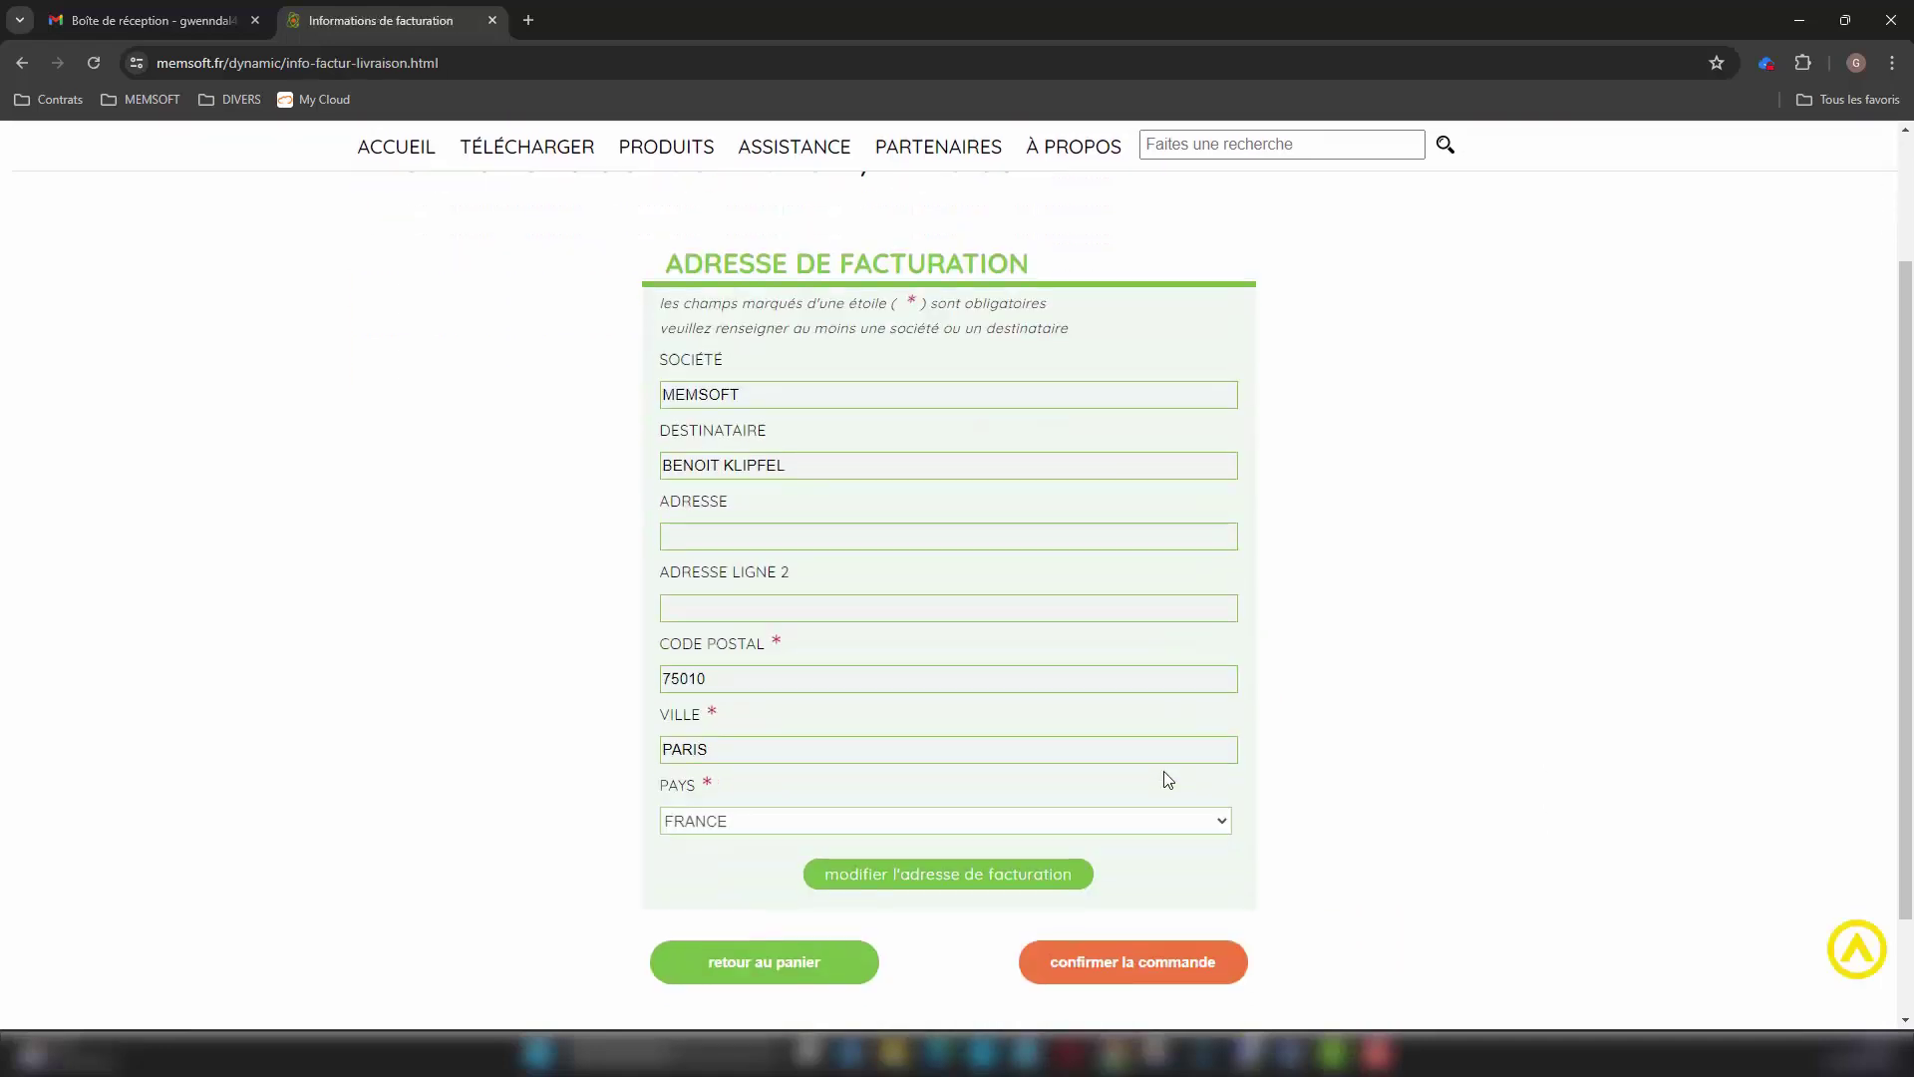
pyautogui.click(1140, 839)
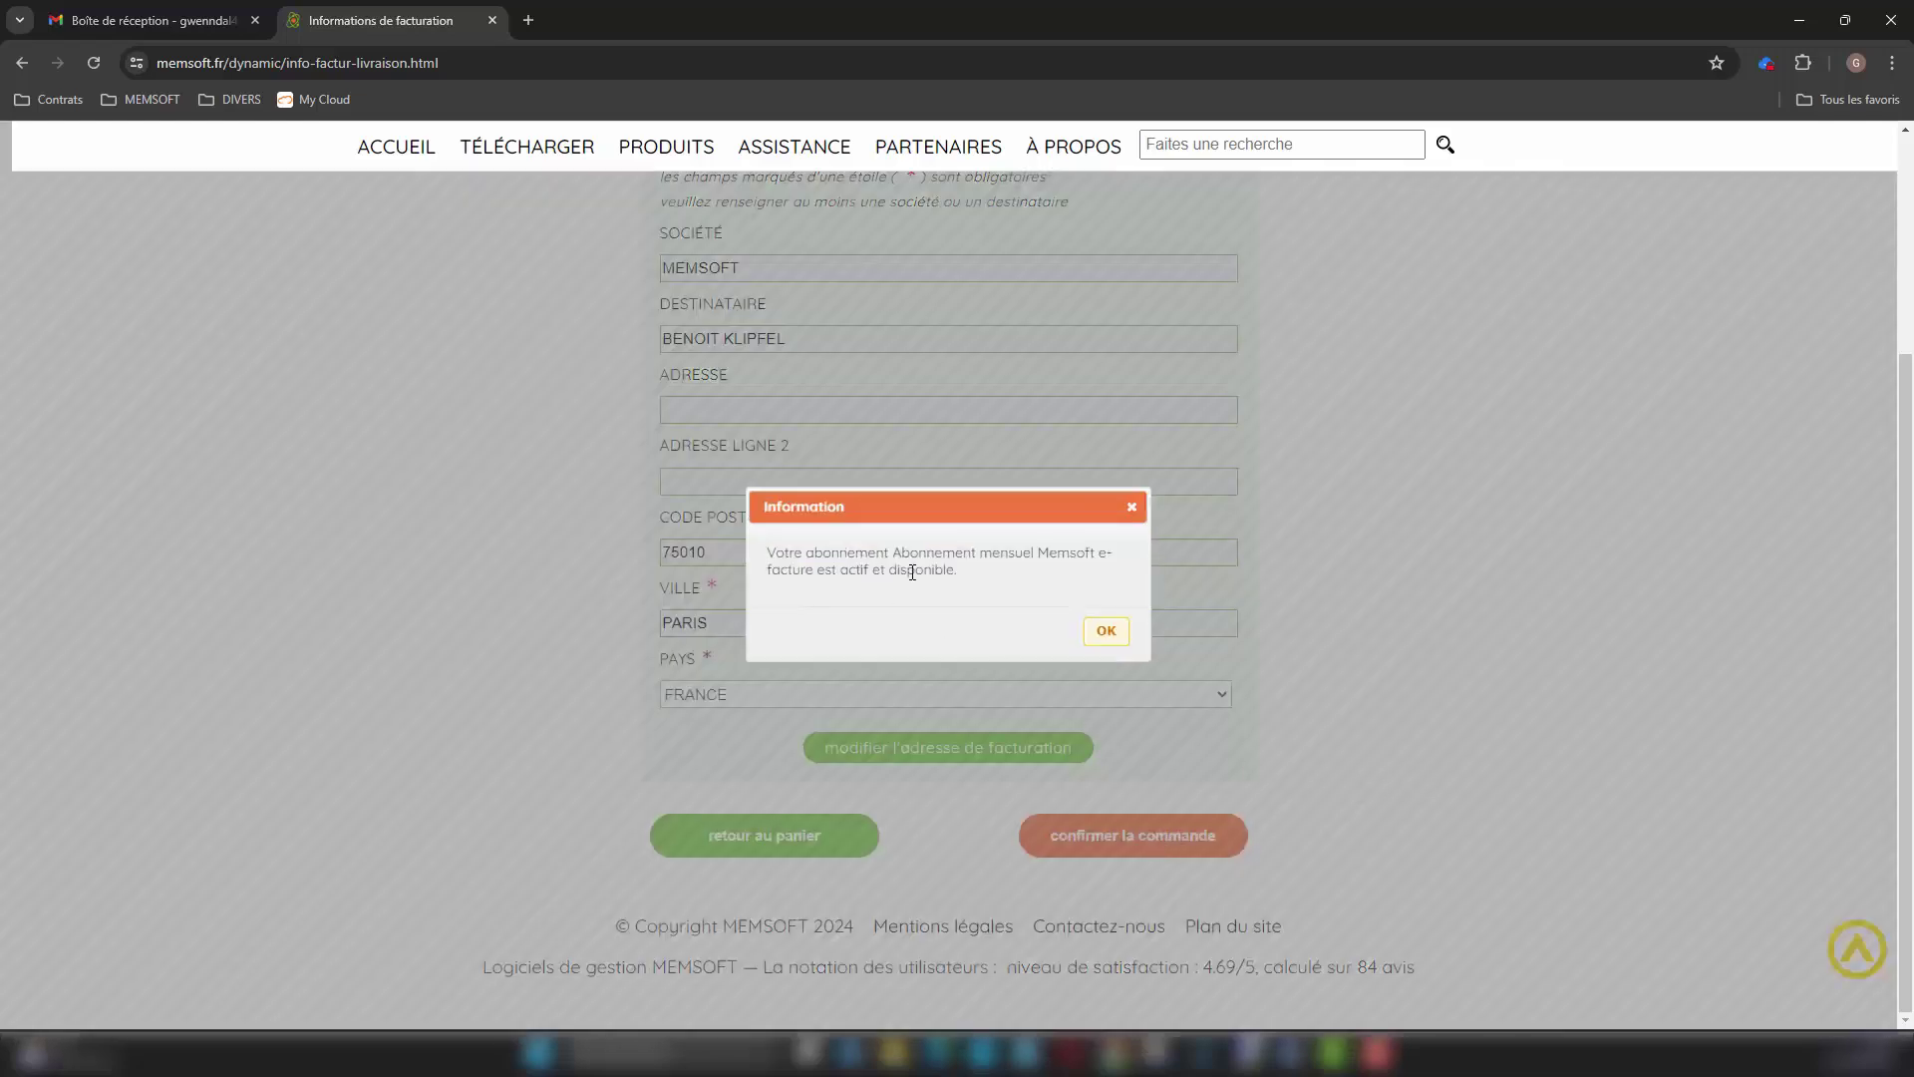
pyautogui.click(1105, 631)
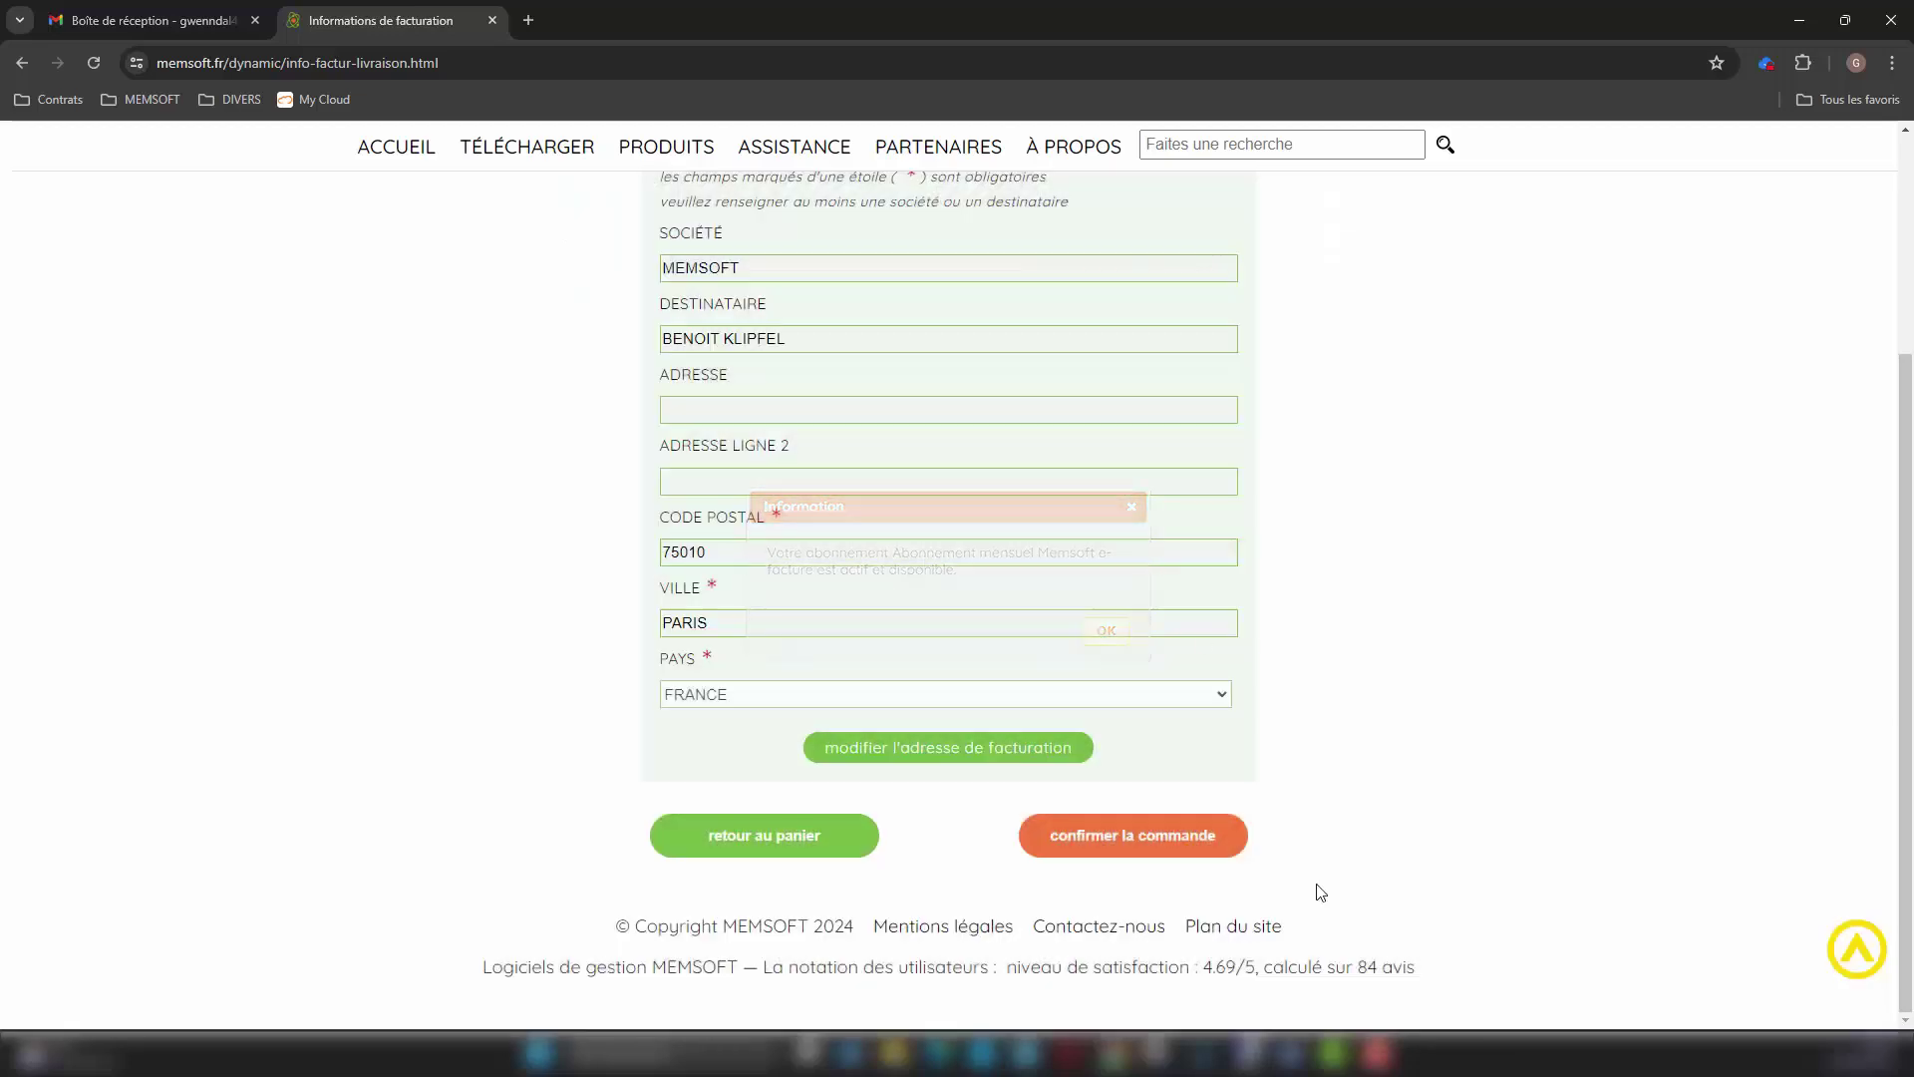
pyautogui.moveTo(1289, 1053)
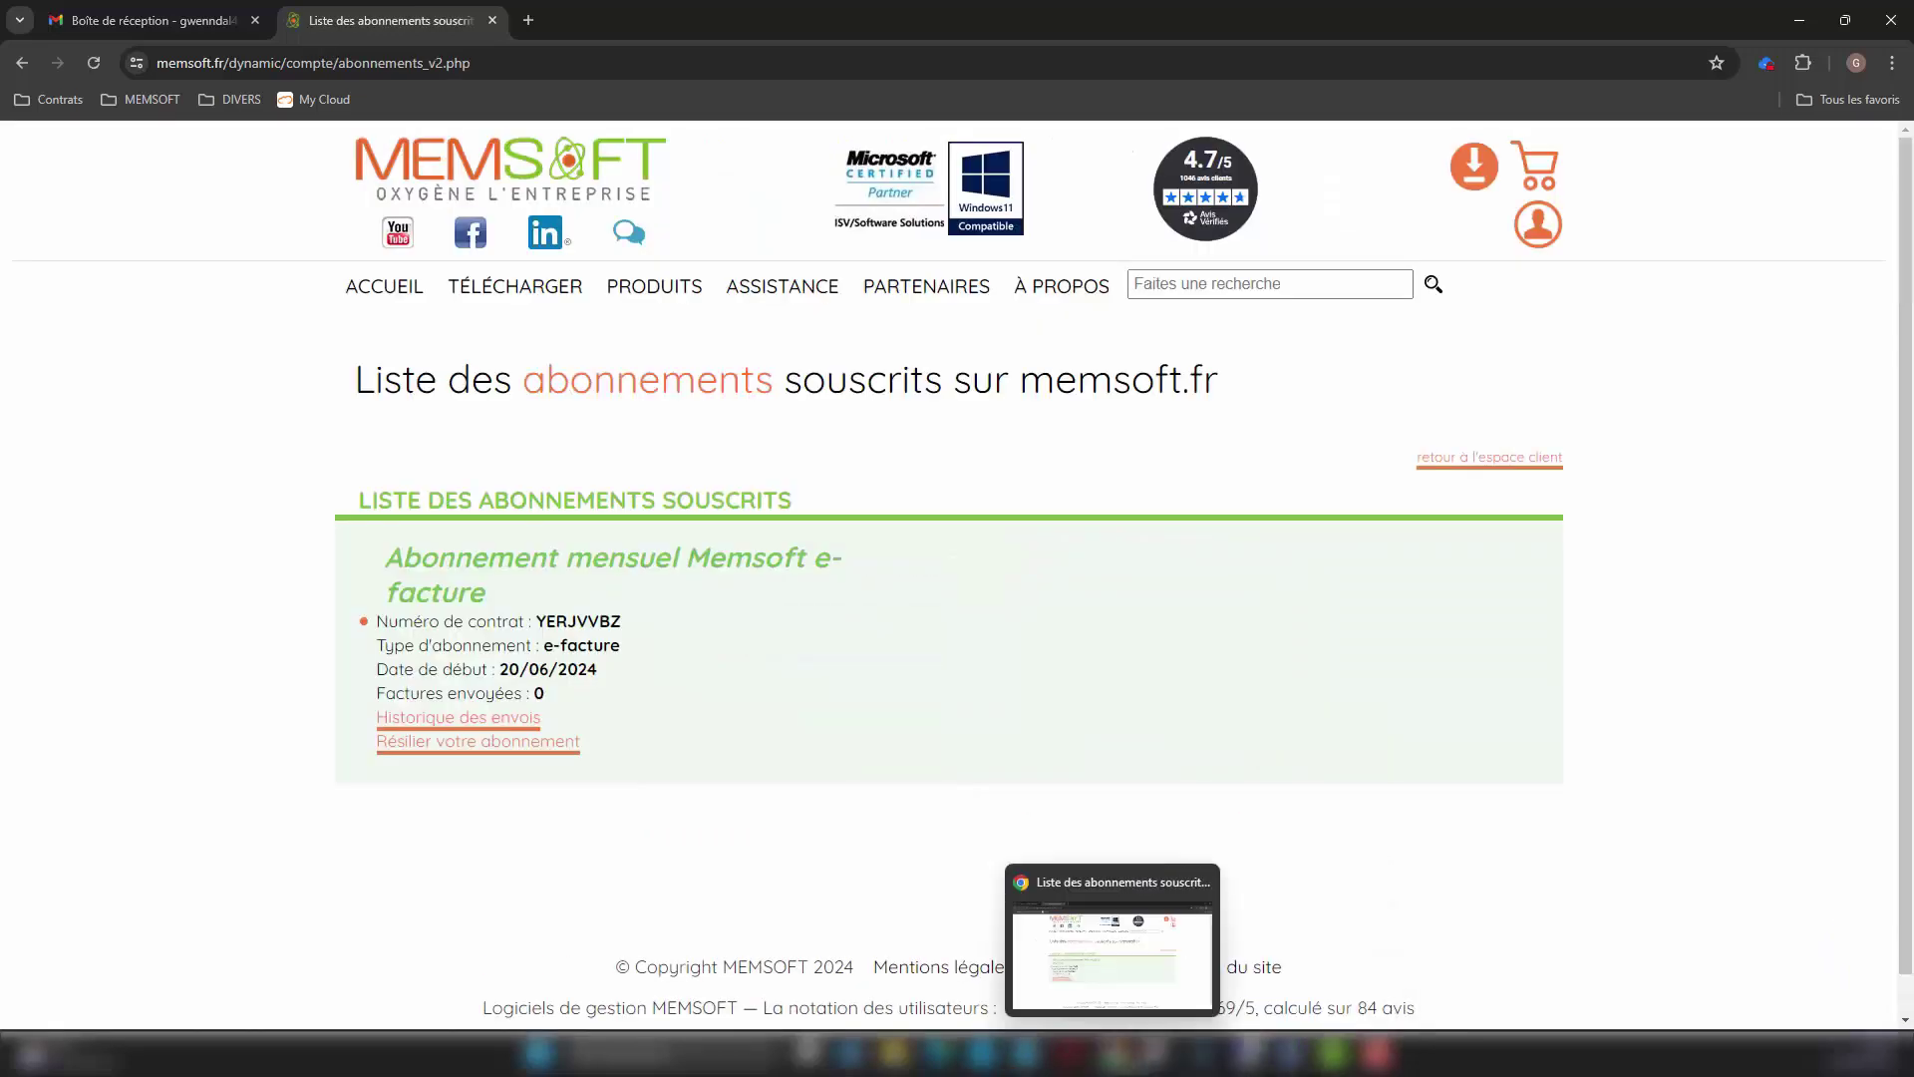
# Step: Relaunch Oxygène to activate the e-facture subscription, then return to Gestion Commerciale
pyautogui.click(1203, 1055)
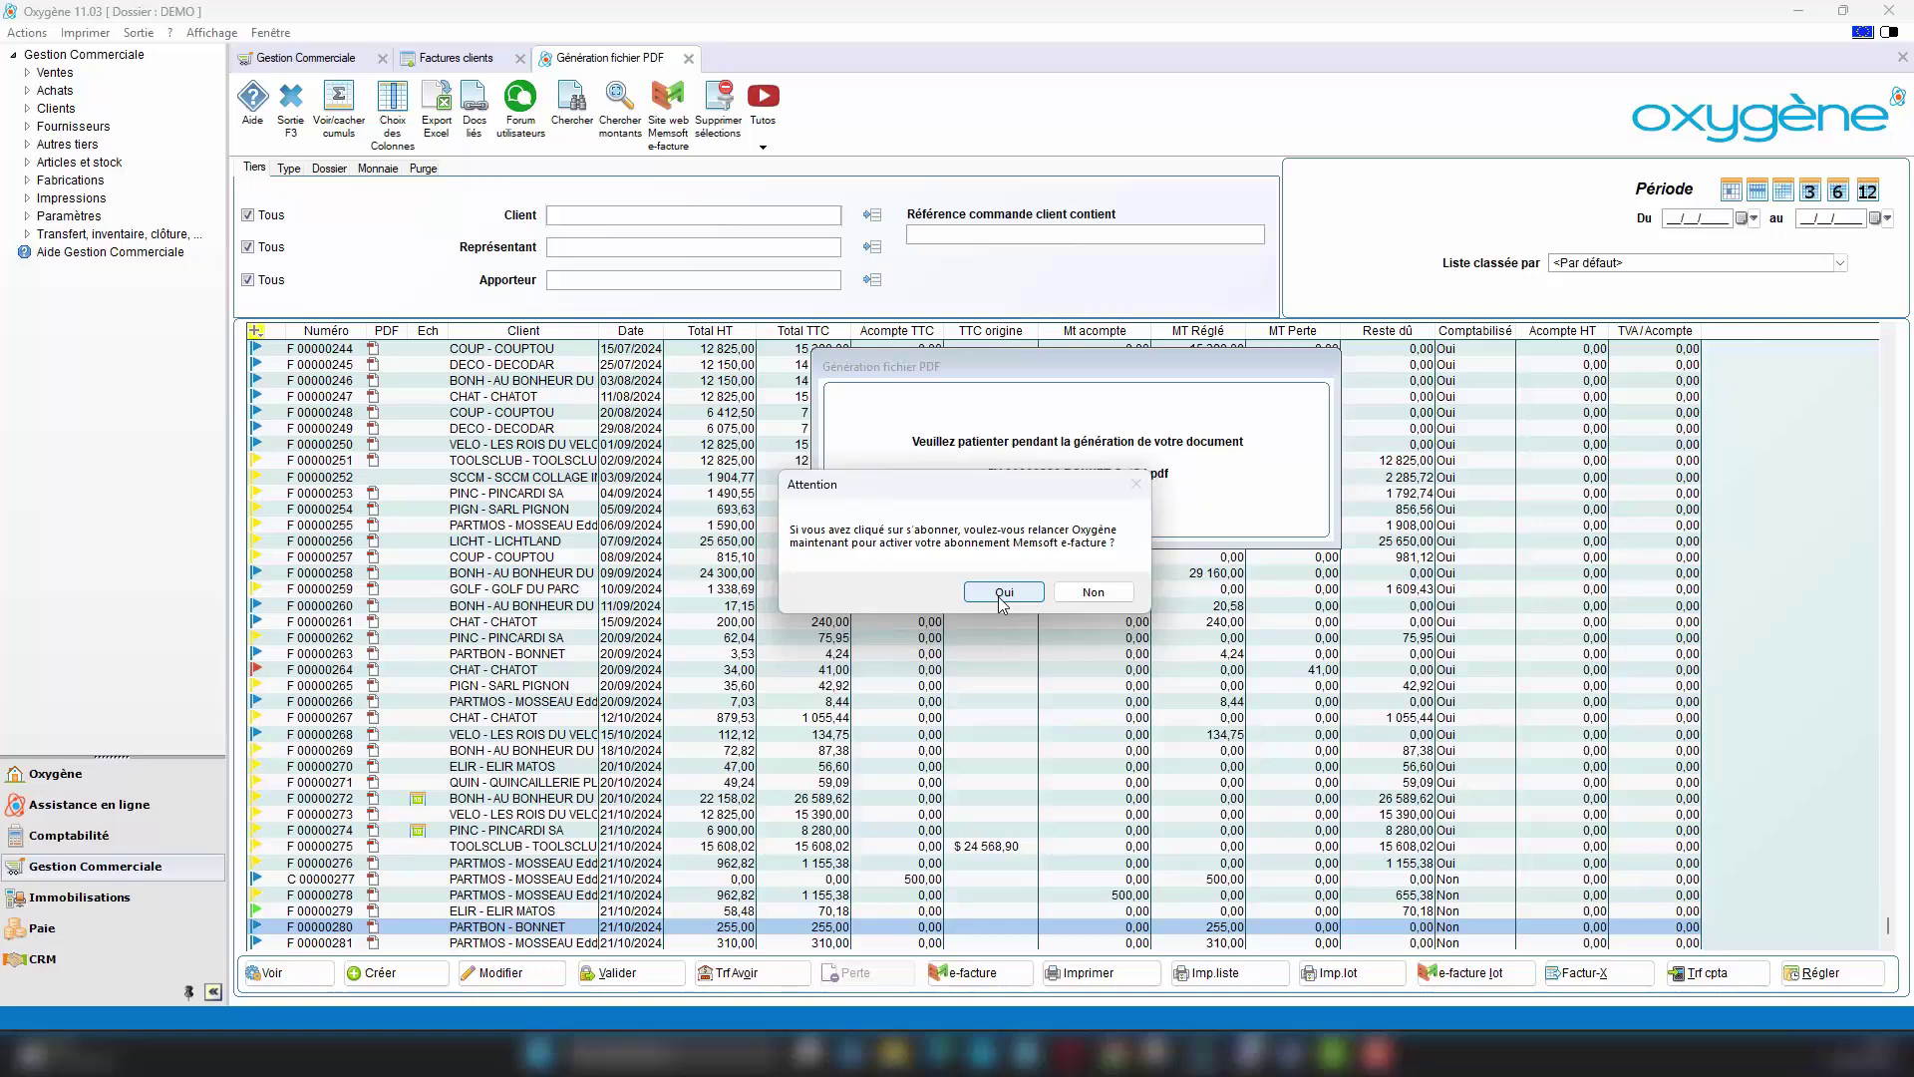
pyautogui.click(1002, 595)
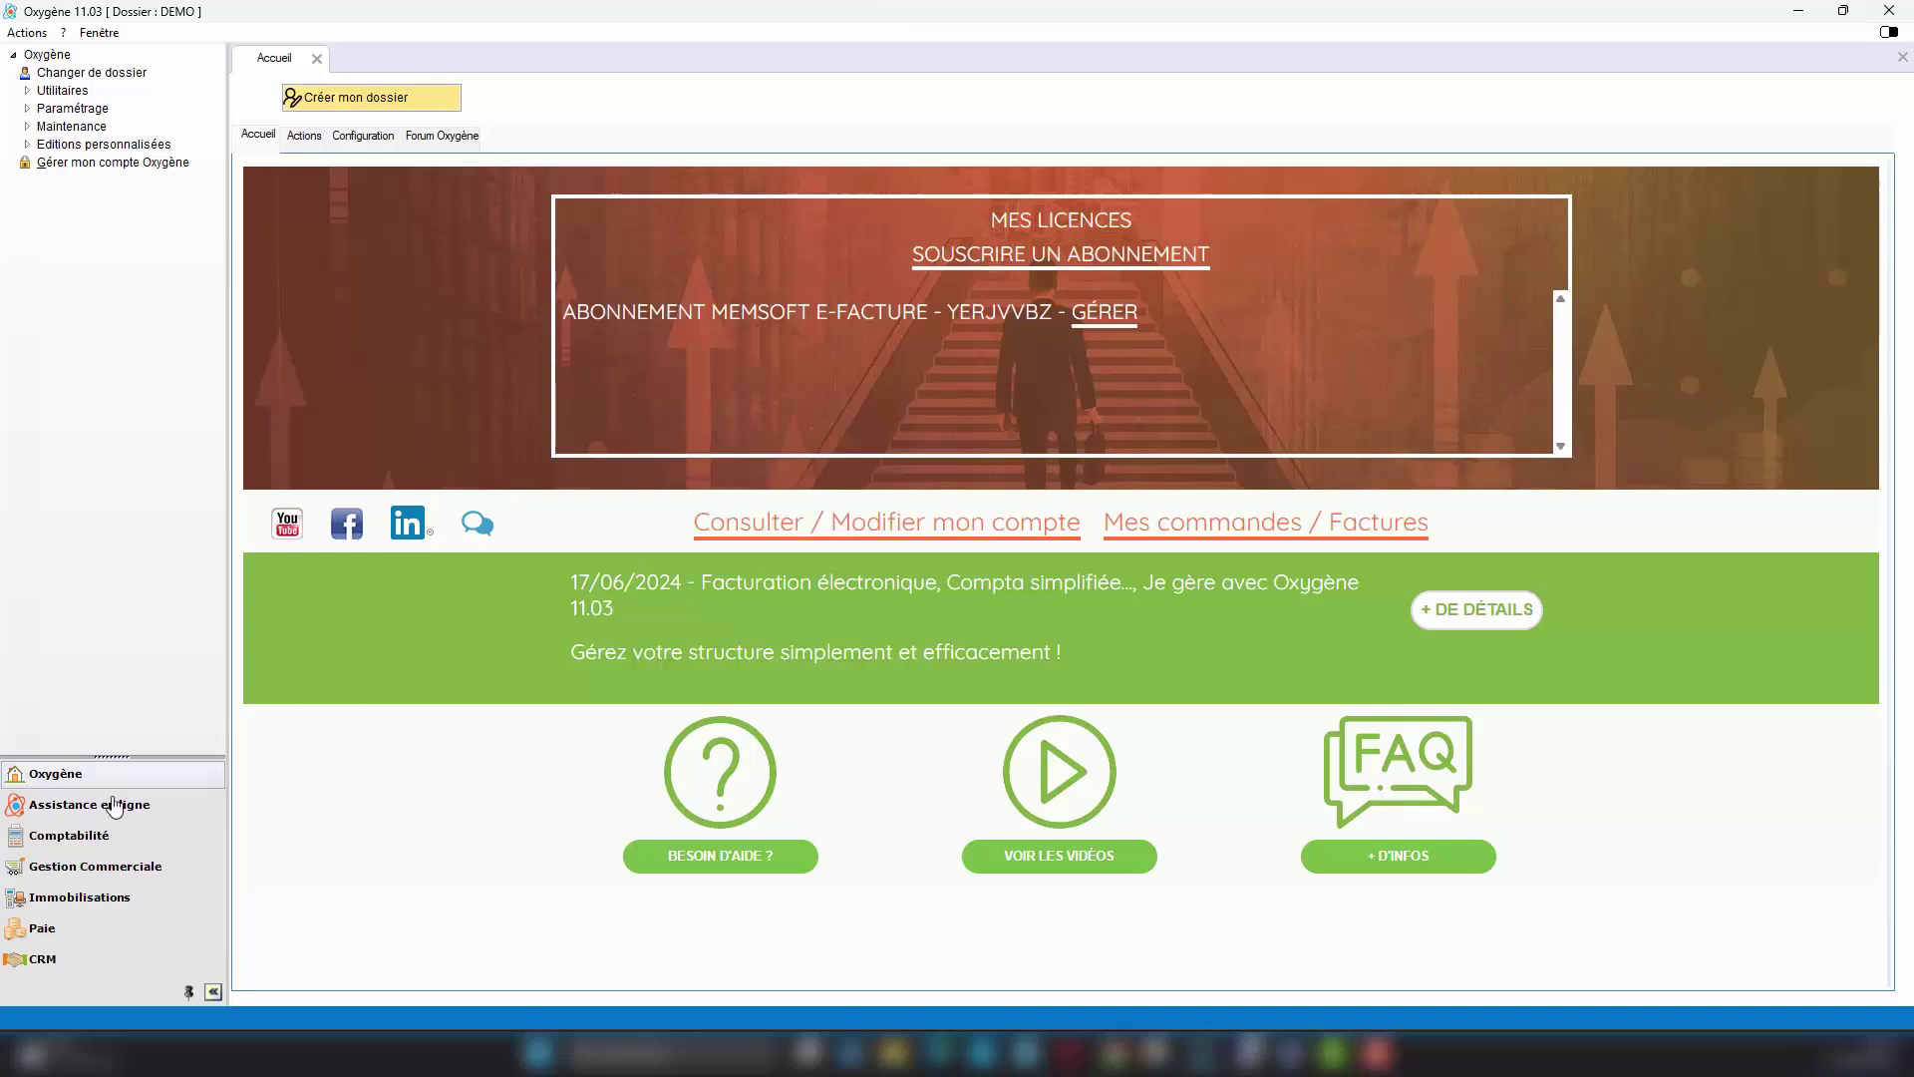
pyautogui.click(89, 874)
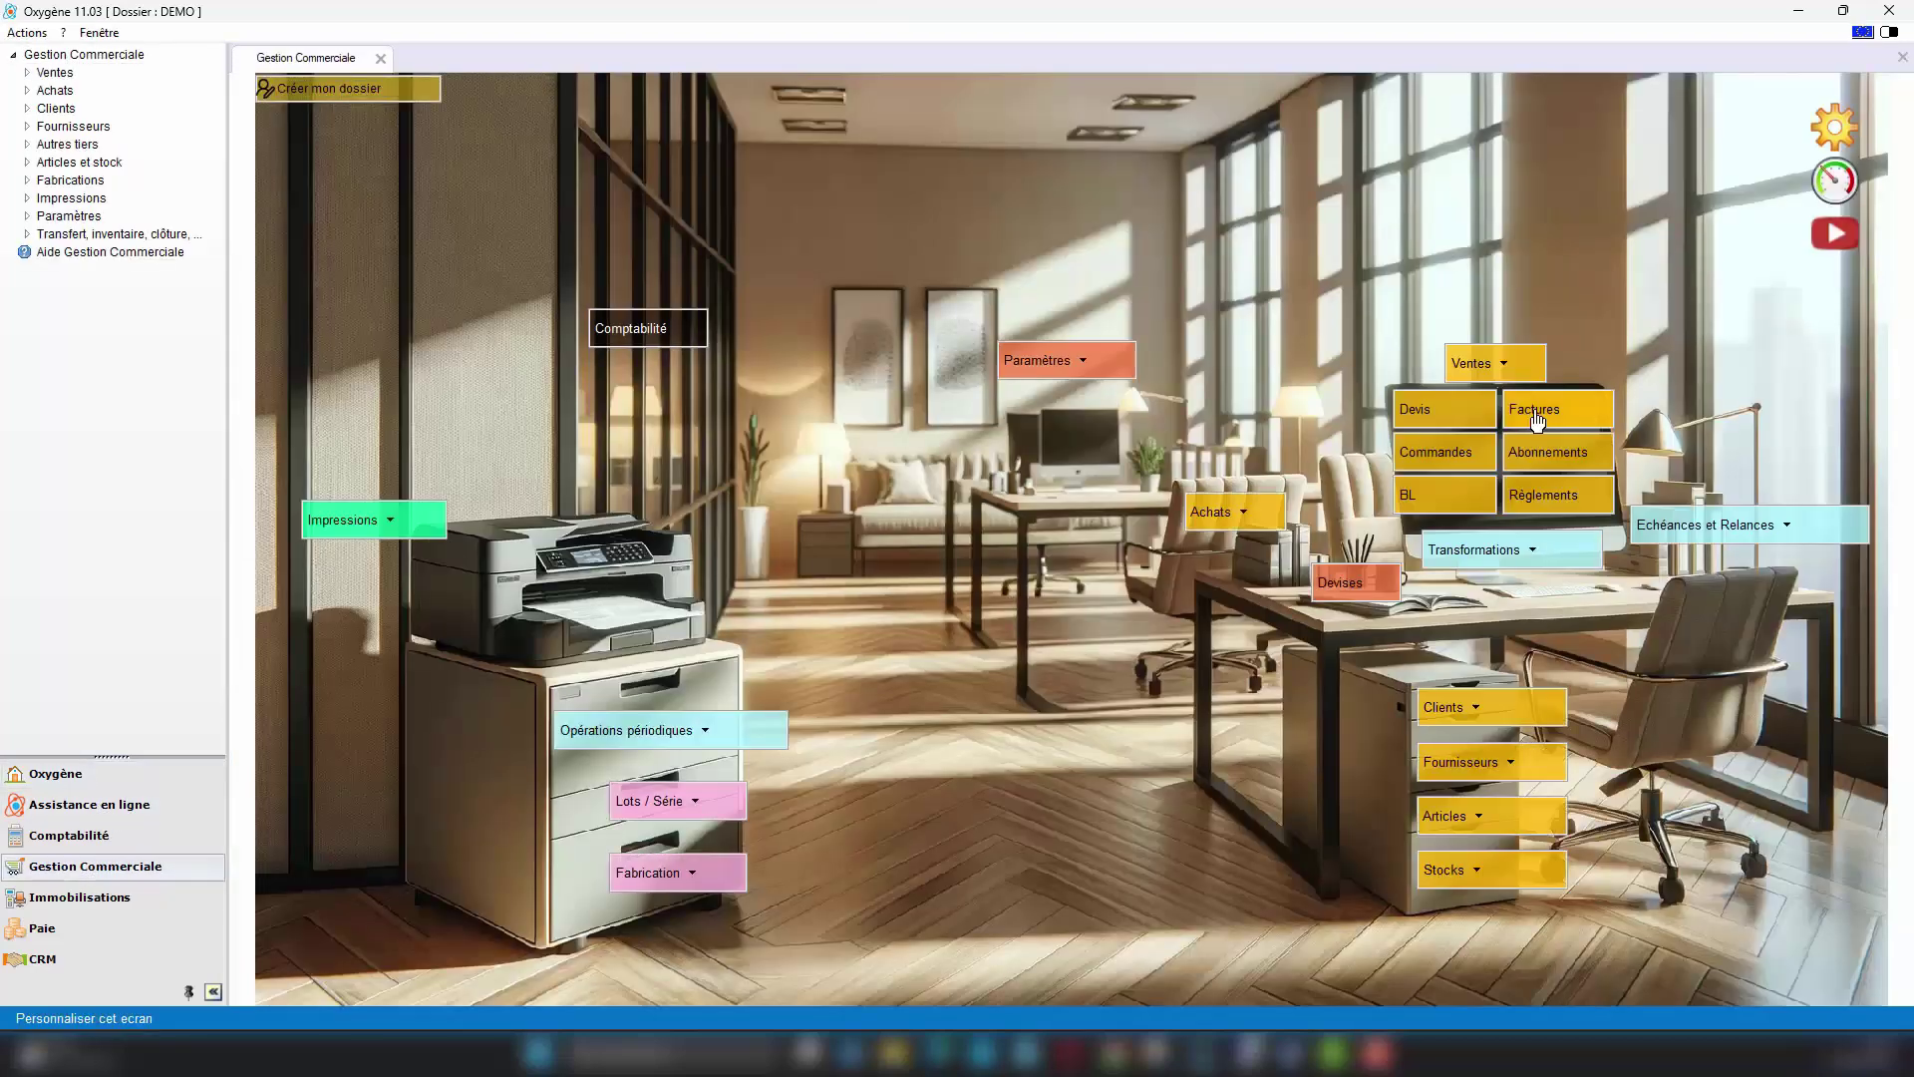
# Step: Generate the simplified PDF of invoice F 00000280 and open its e-facture send window
pyautogui.click(1536, 419)
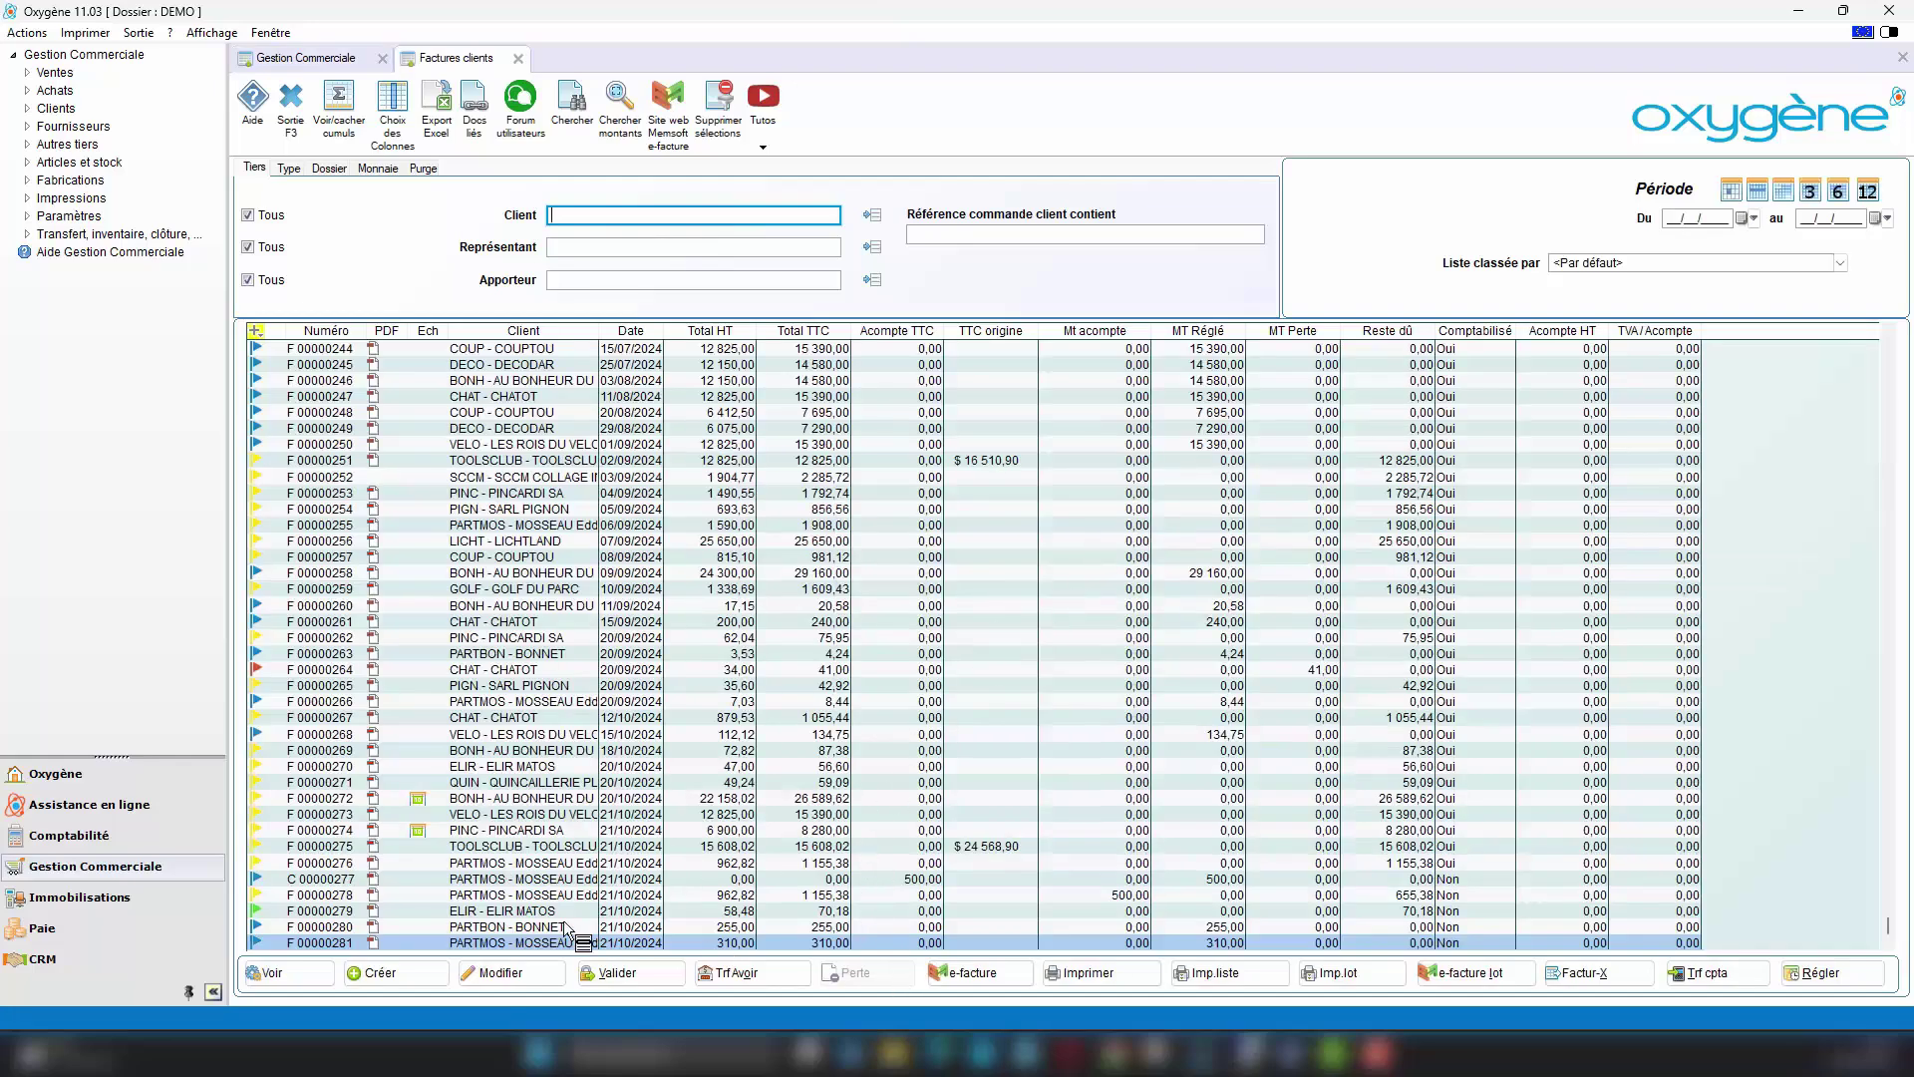
pyautogui.click(529, 928)
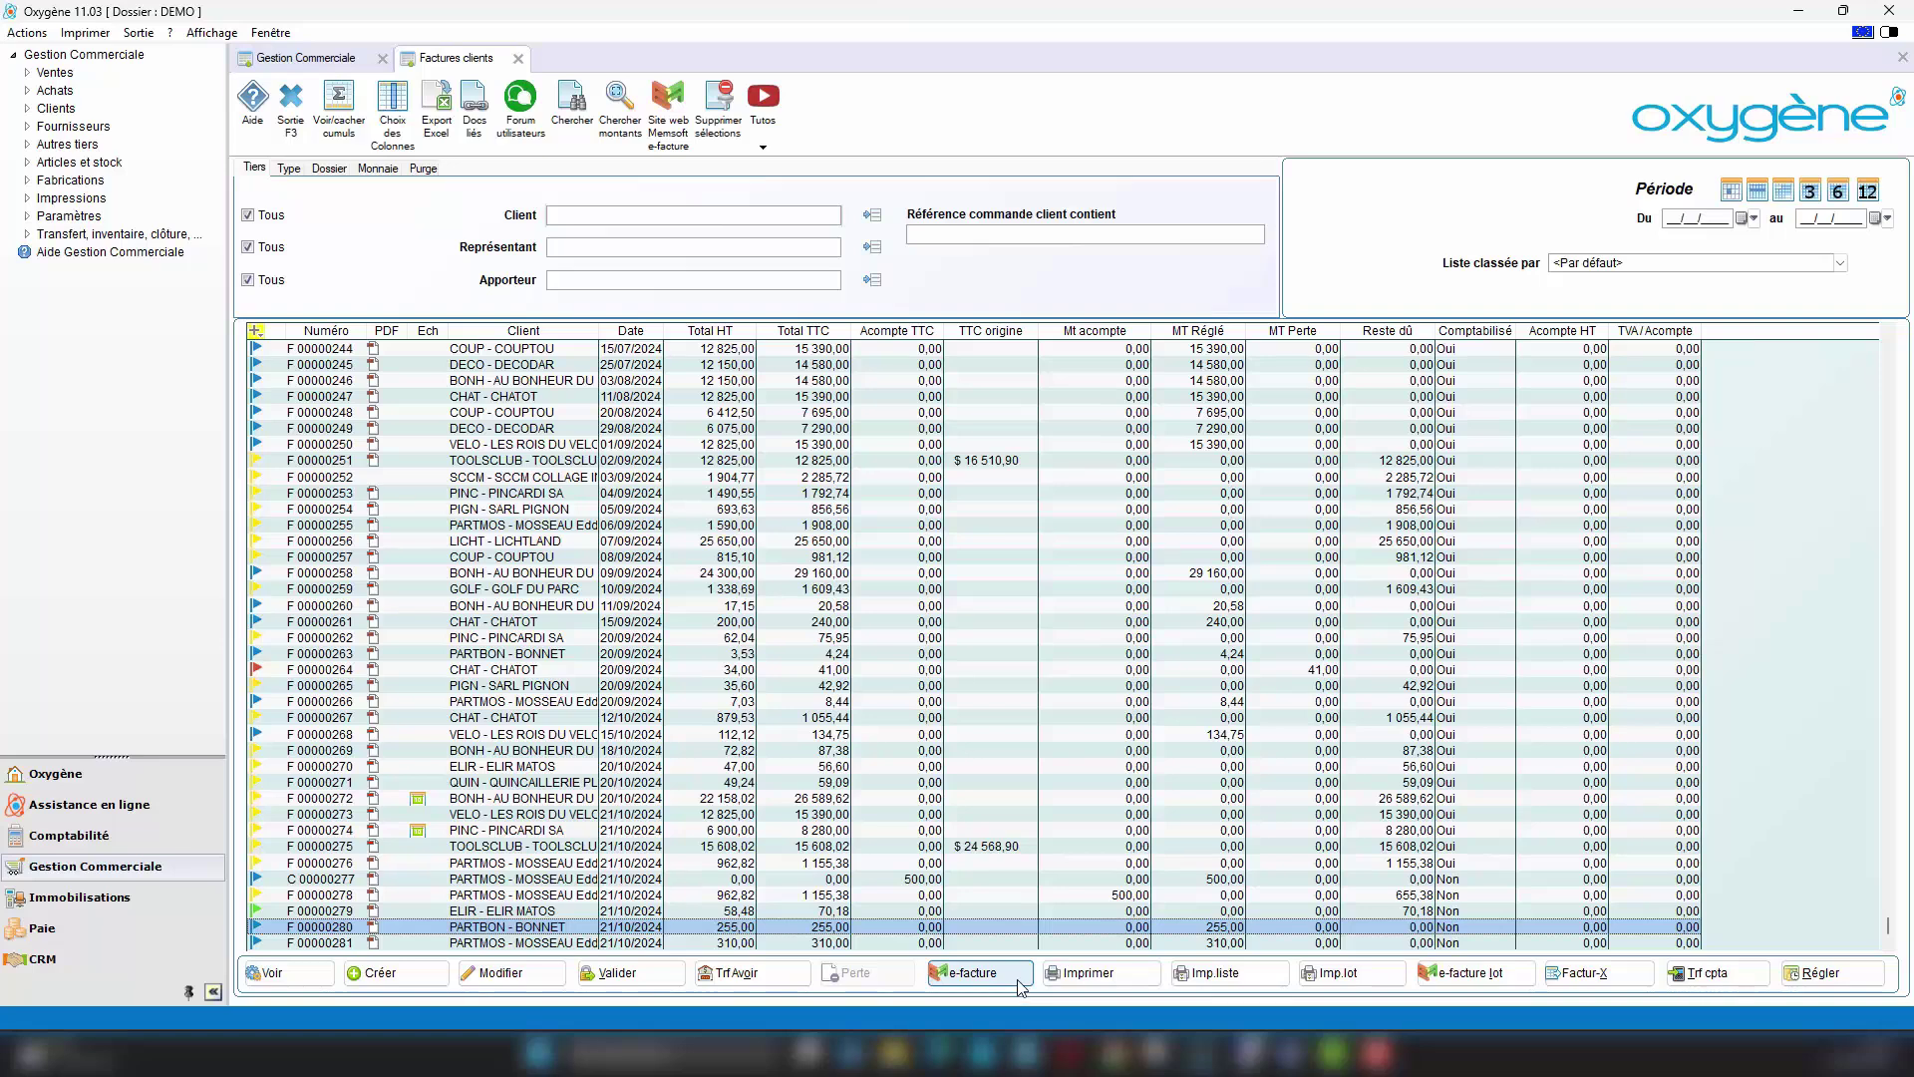
pyautogui.click(978, 974)
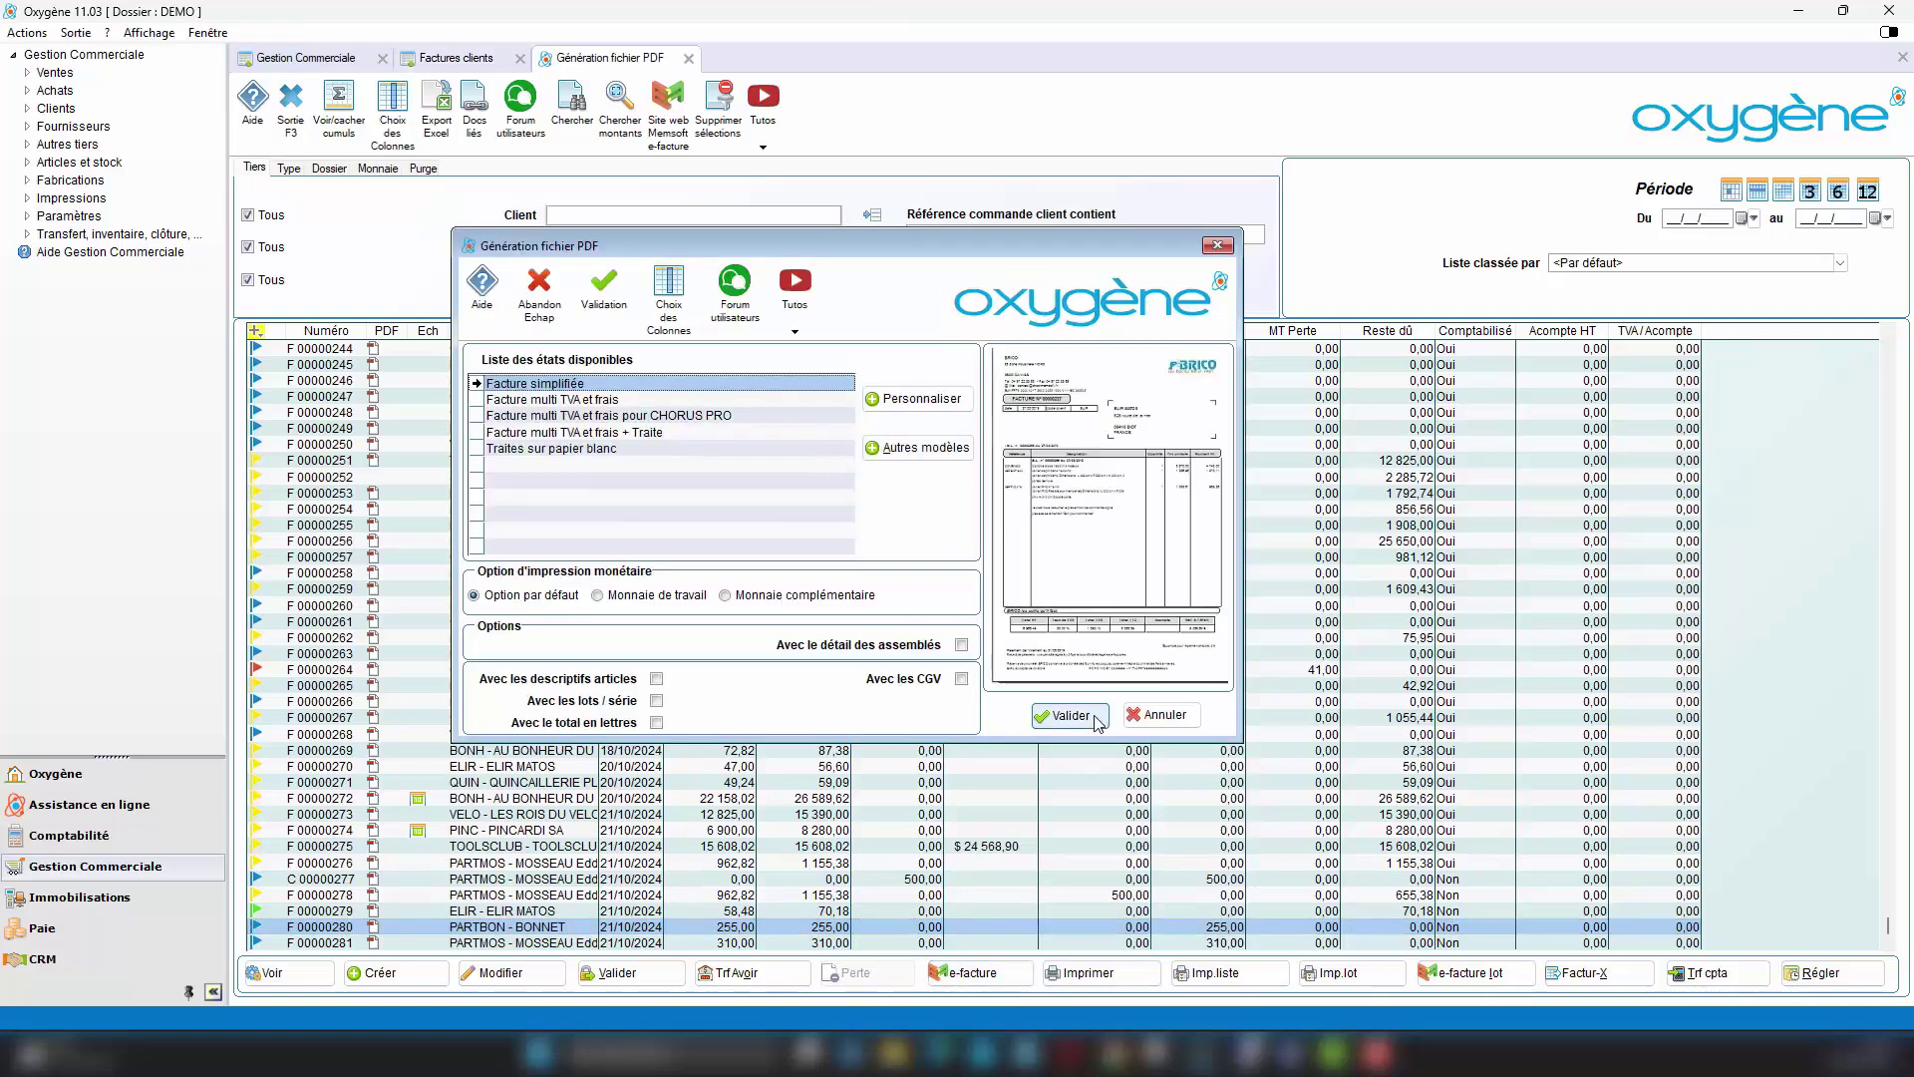
pyautogui.click(1067, 716)
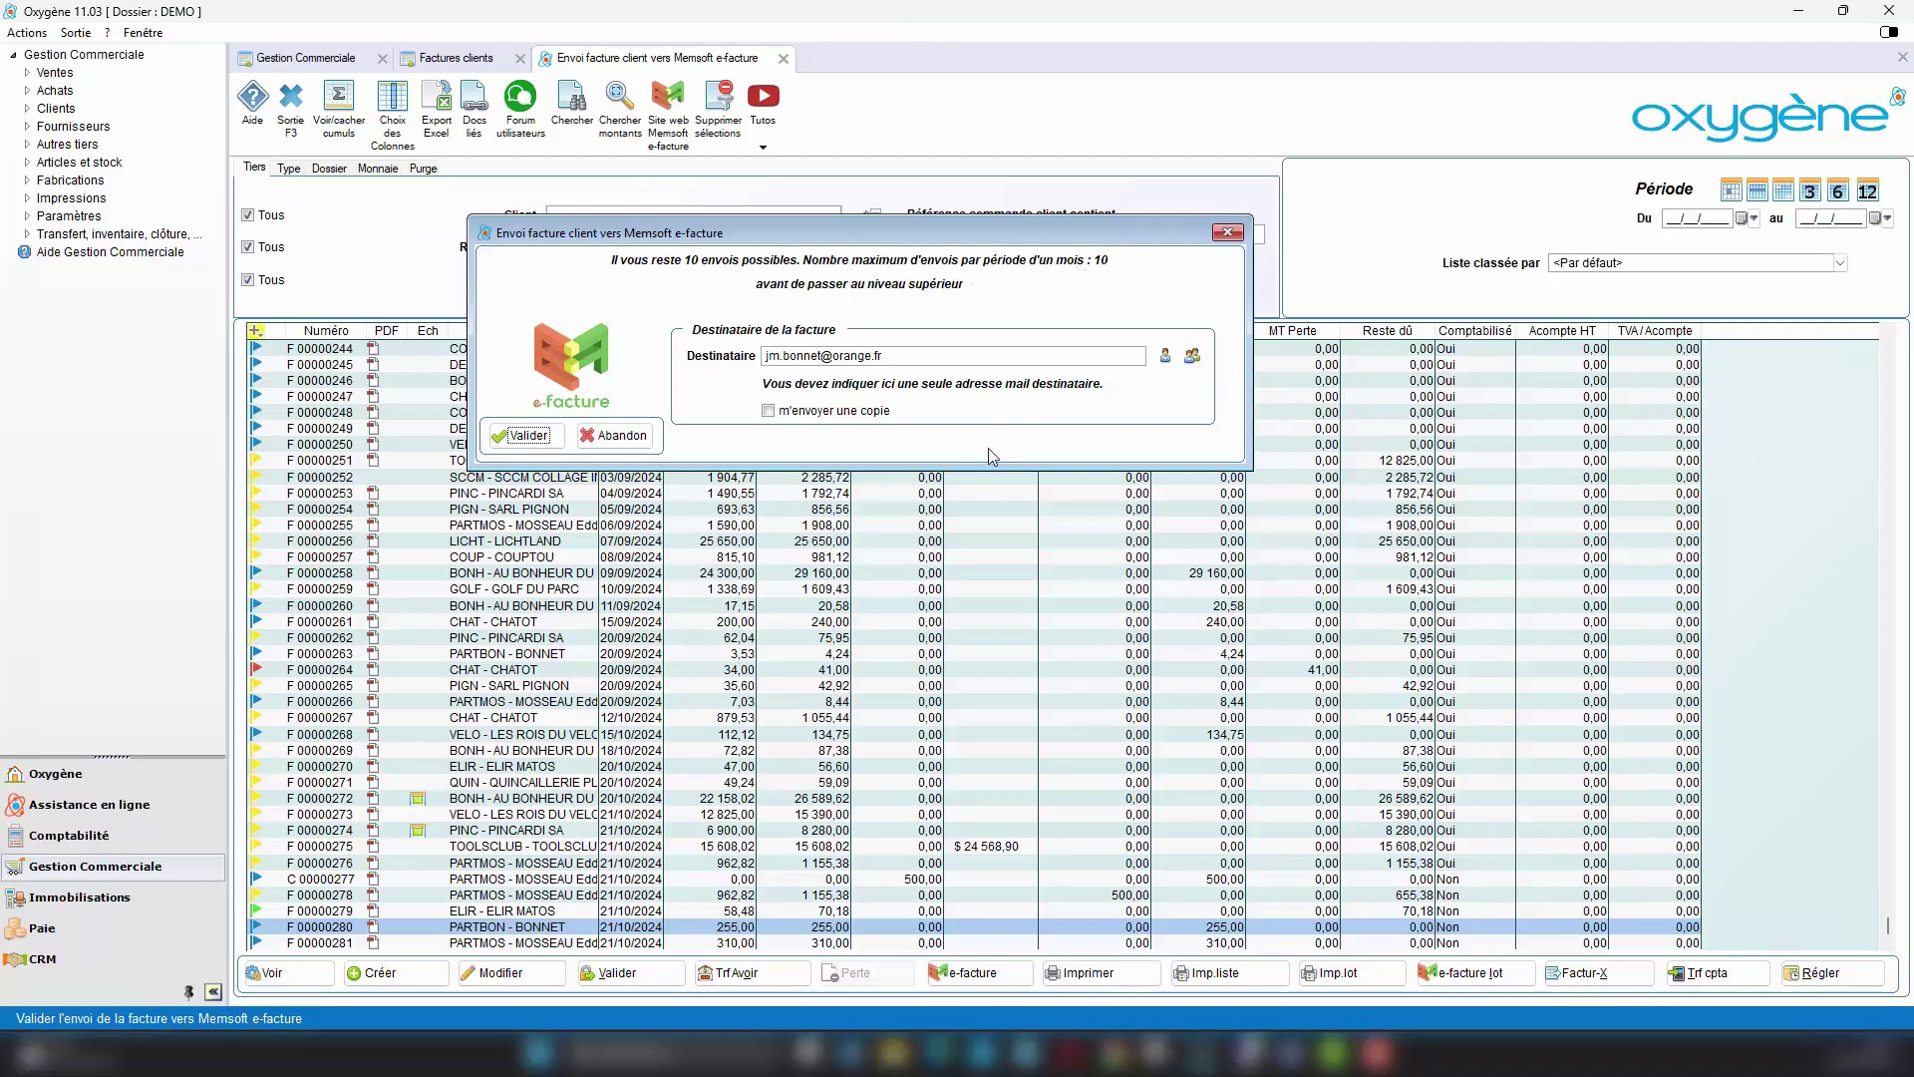
# Step: Replace the recipient with the customer's Gmail address, send the invoice, and view the Gmail inbox
pyautogui.click(924, 356)
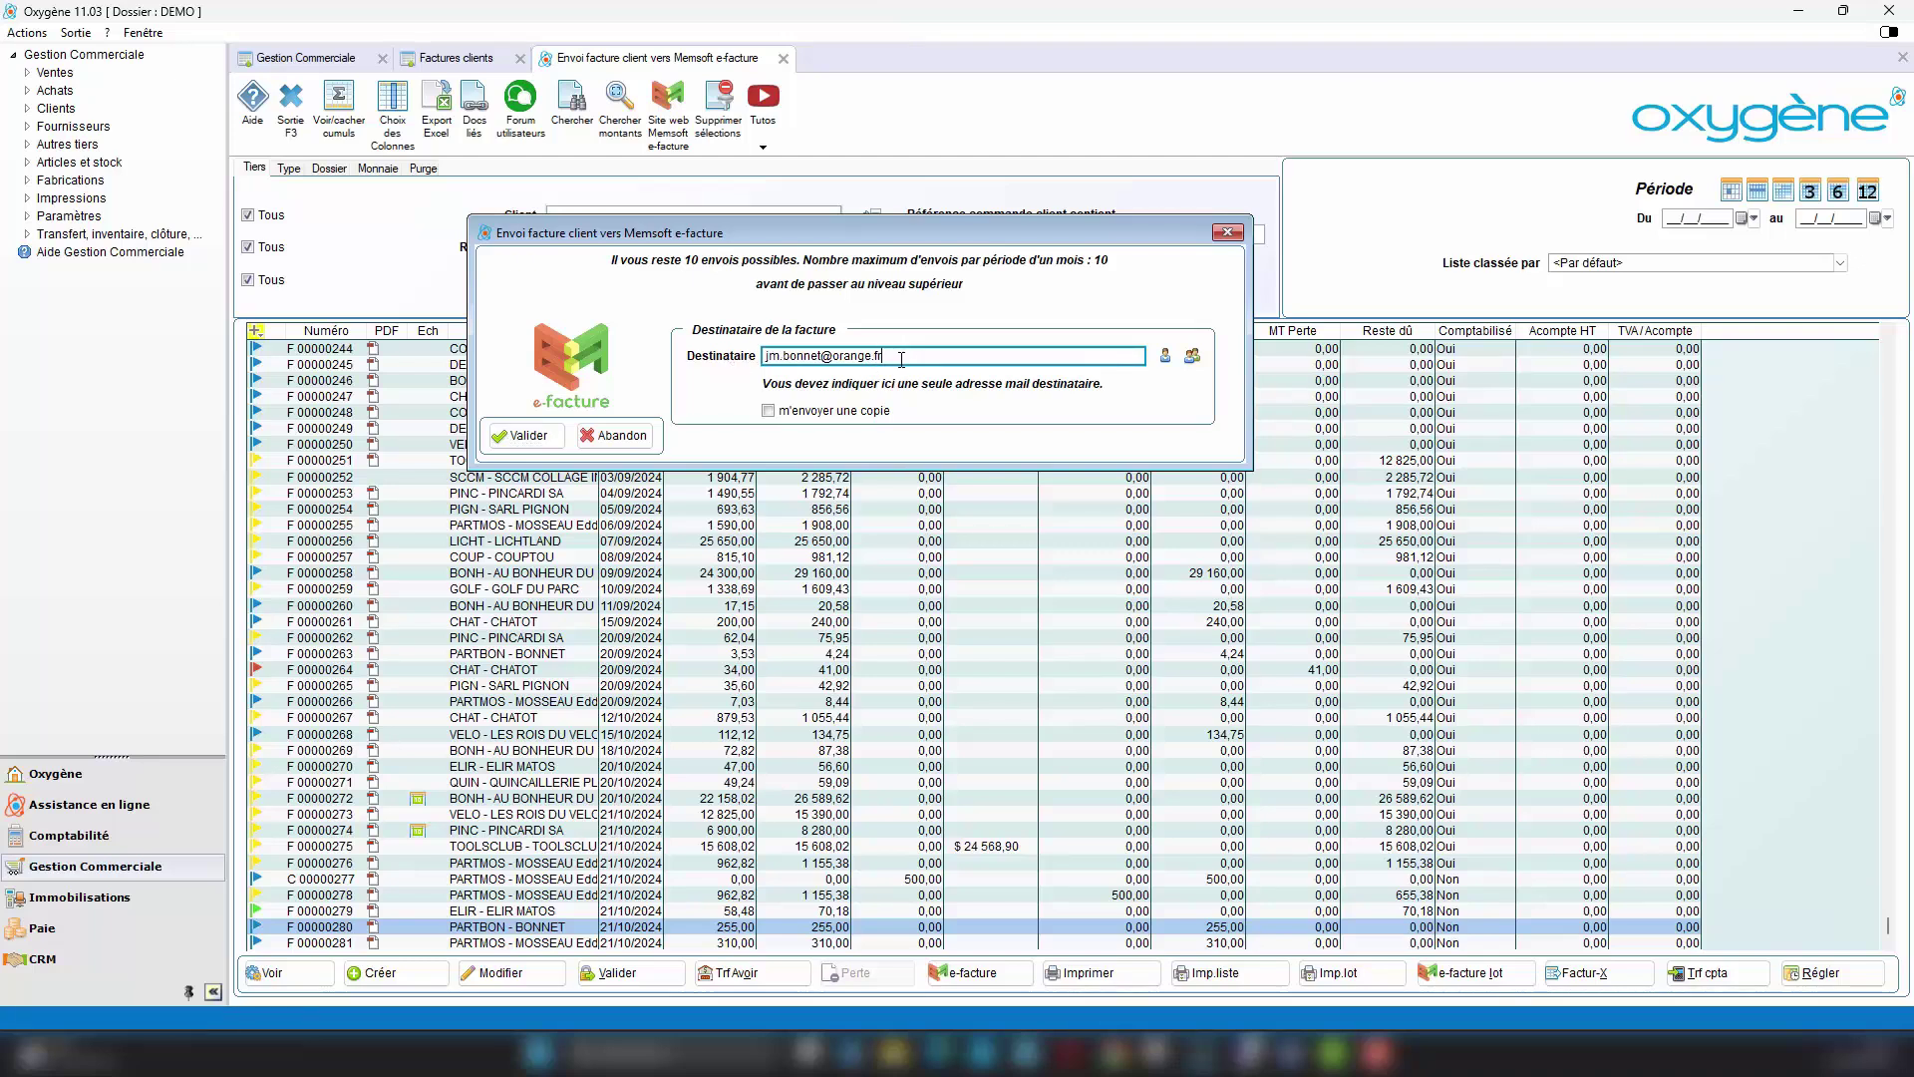
pyautogui.write('...@gmail.com')
pyautogui.click(529, 435)
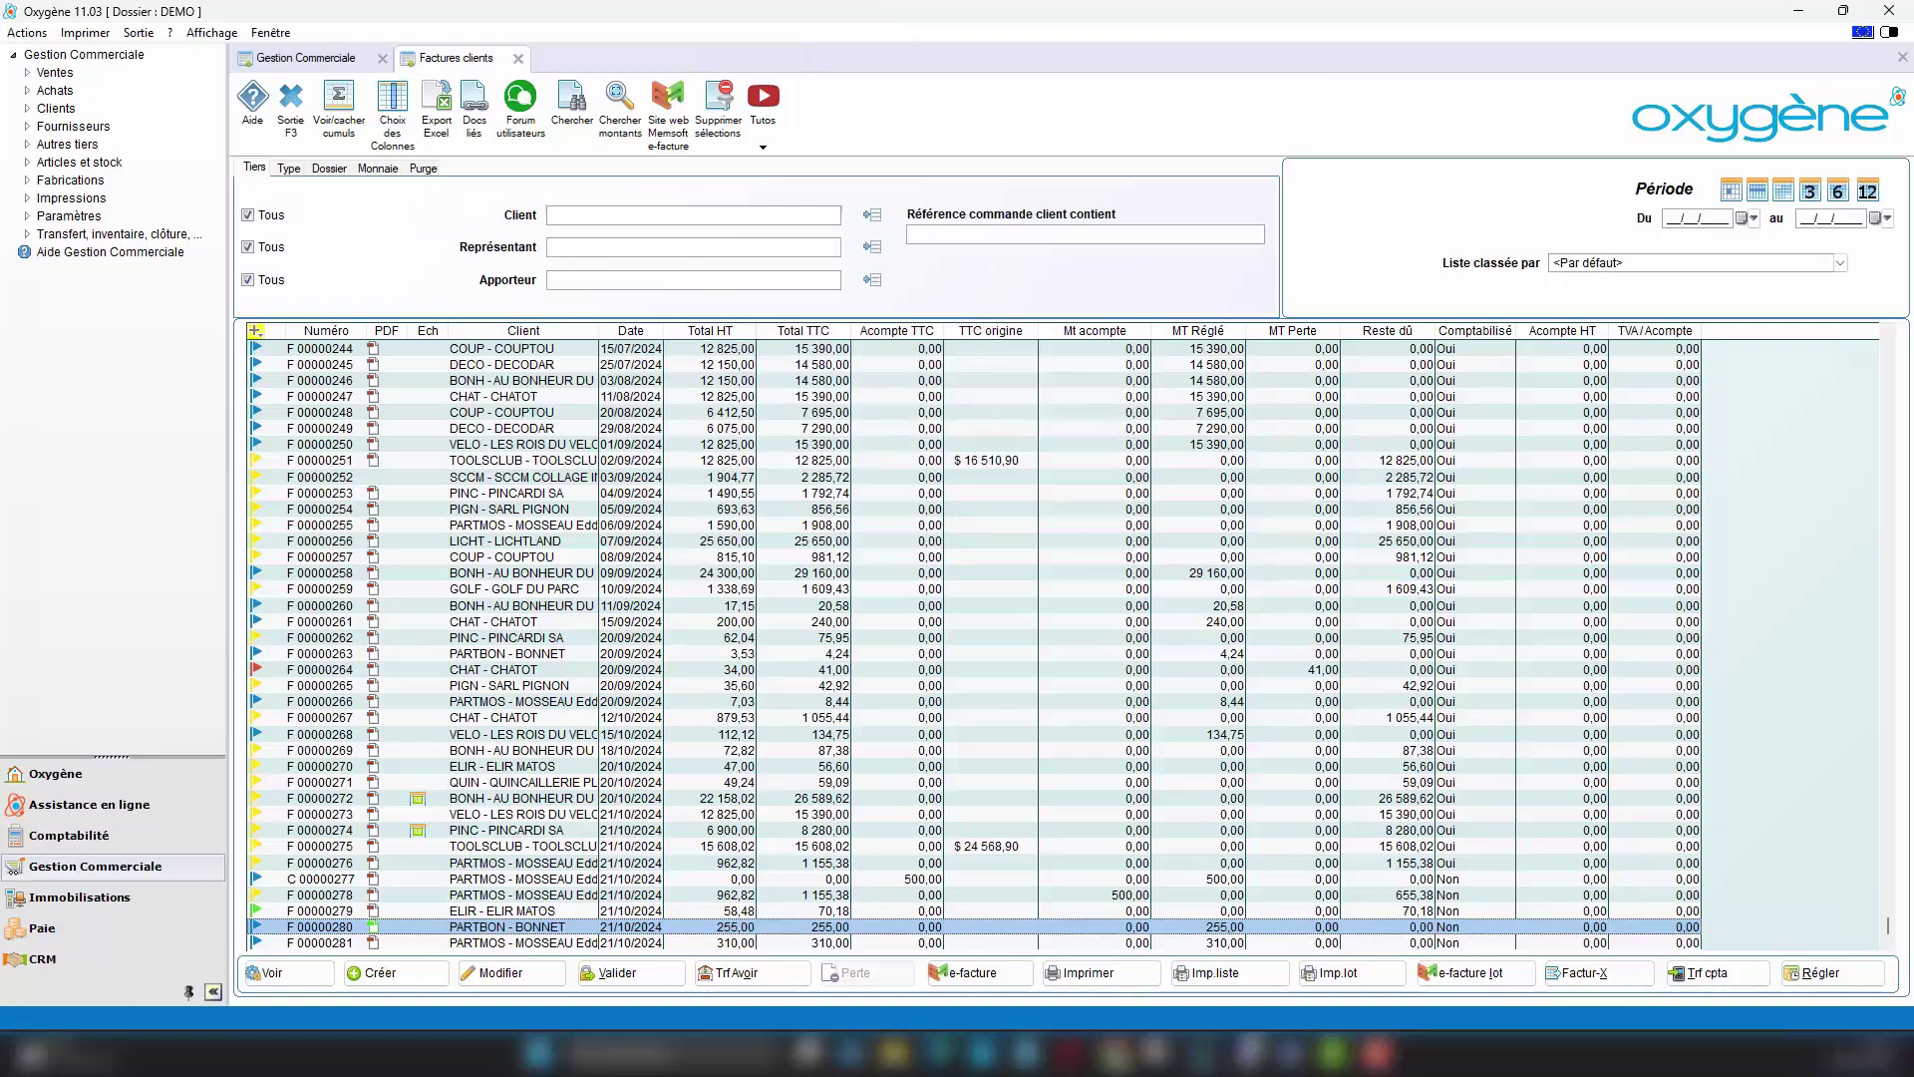
pyautogui.click(1156, 1053)
pyautogui.click(160, 20)
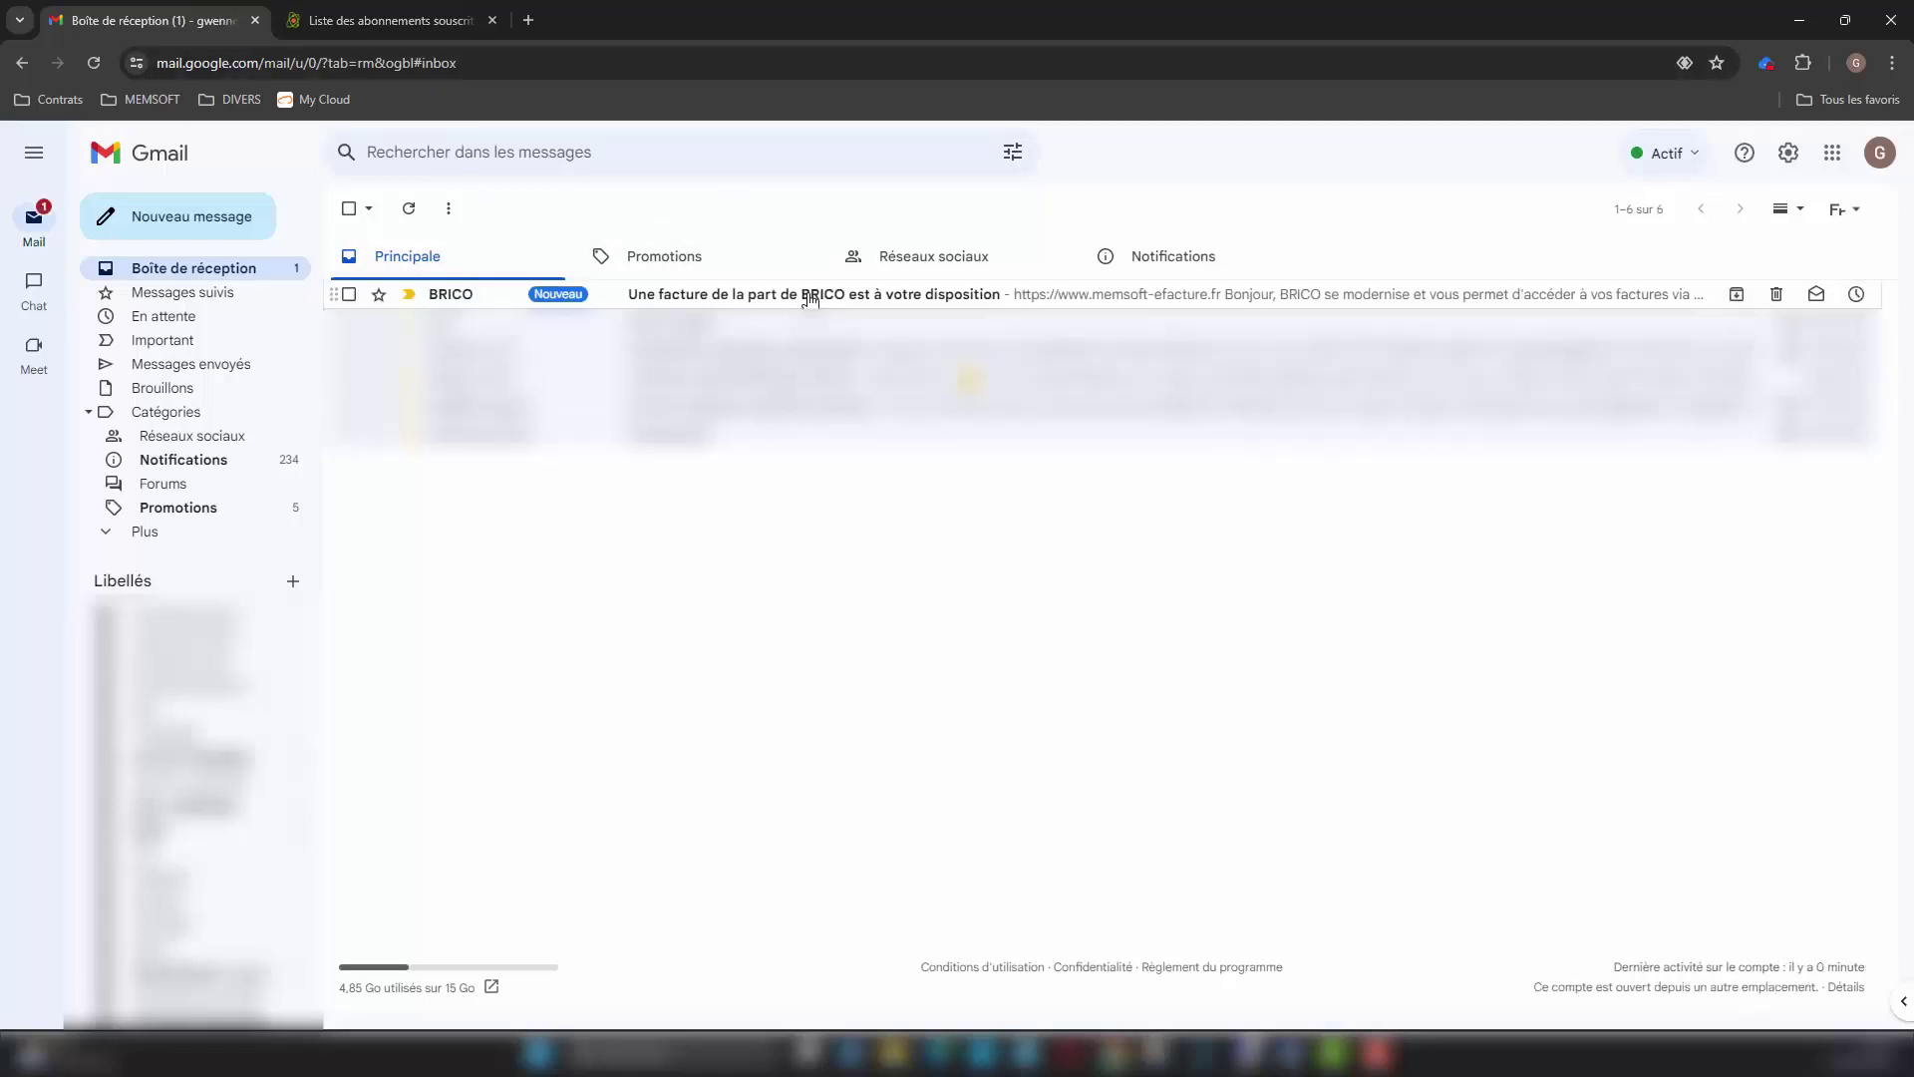
# Step: Open BRICO's e-facture invoice e-mail and scroll to the client-space link
pyautogui.click(913, 297)
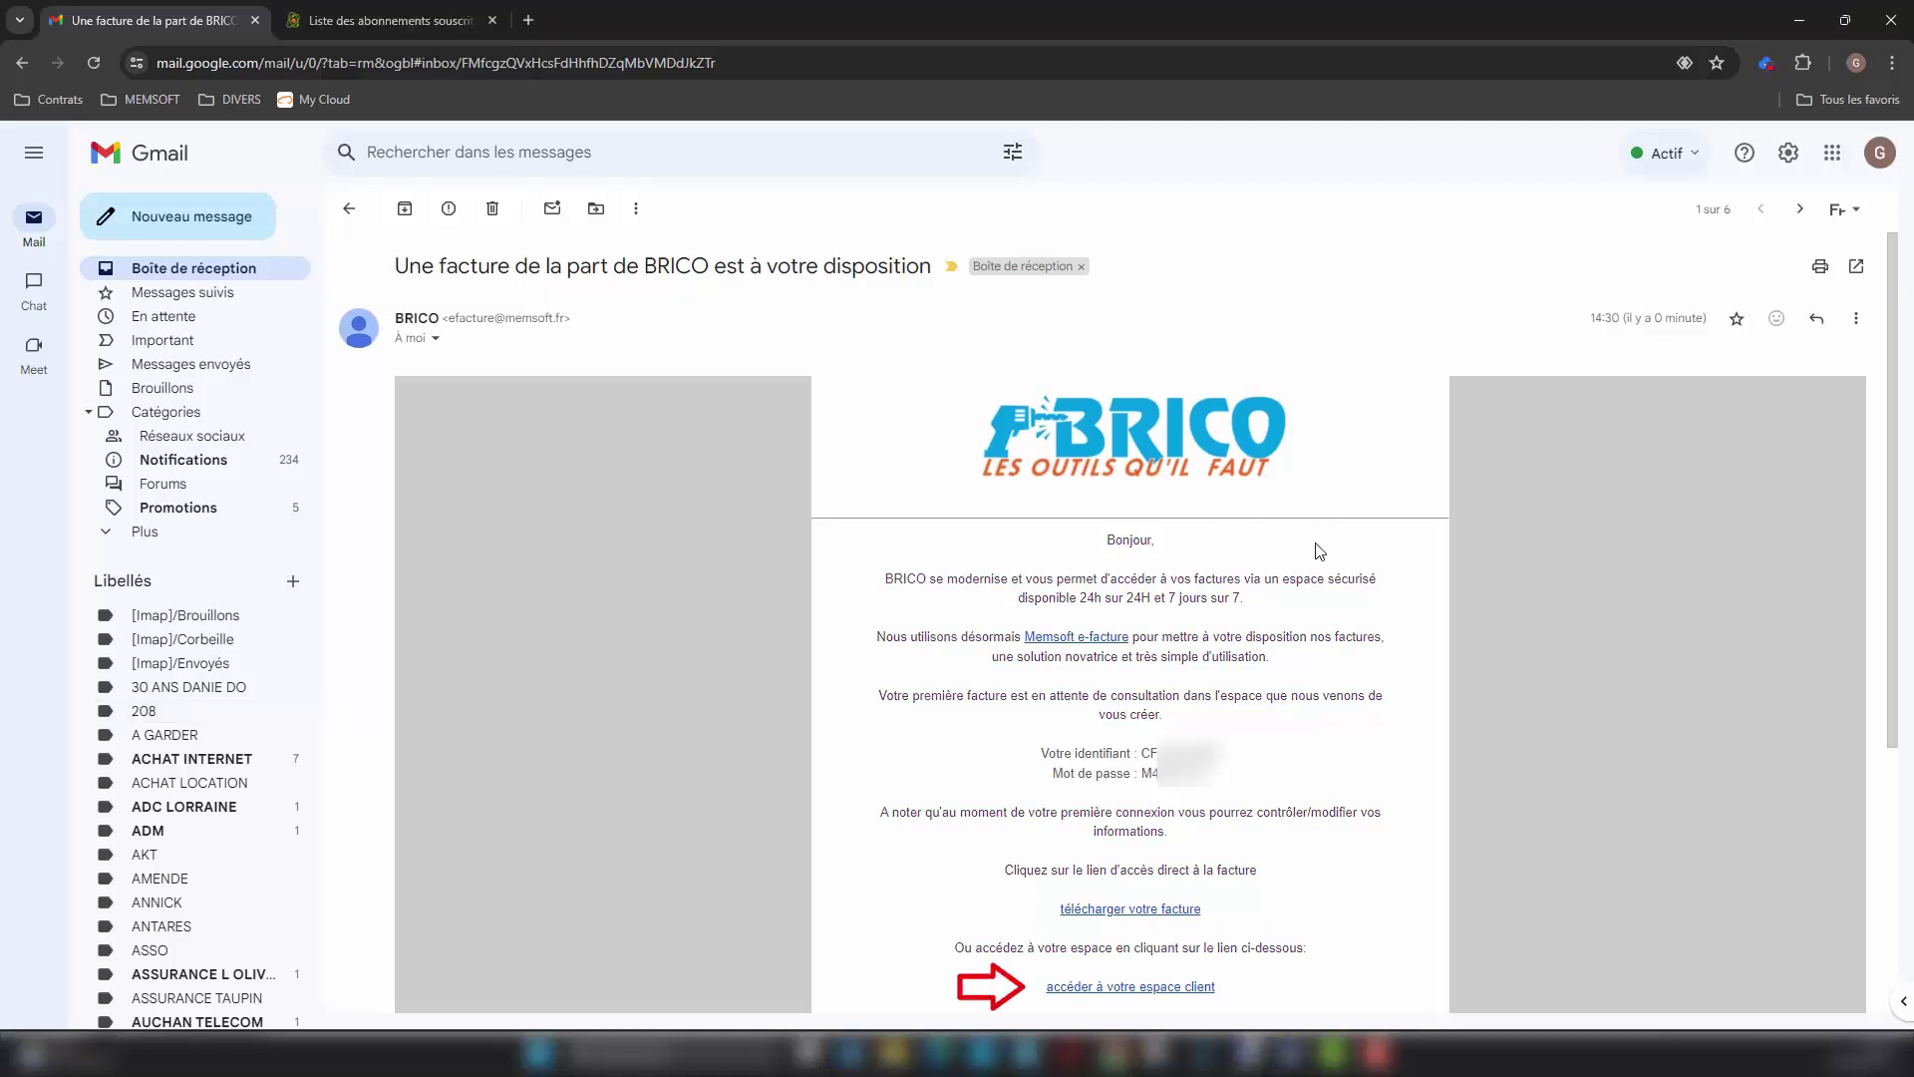
pyautogui.scroll(-3, 1316, 548)
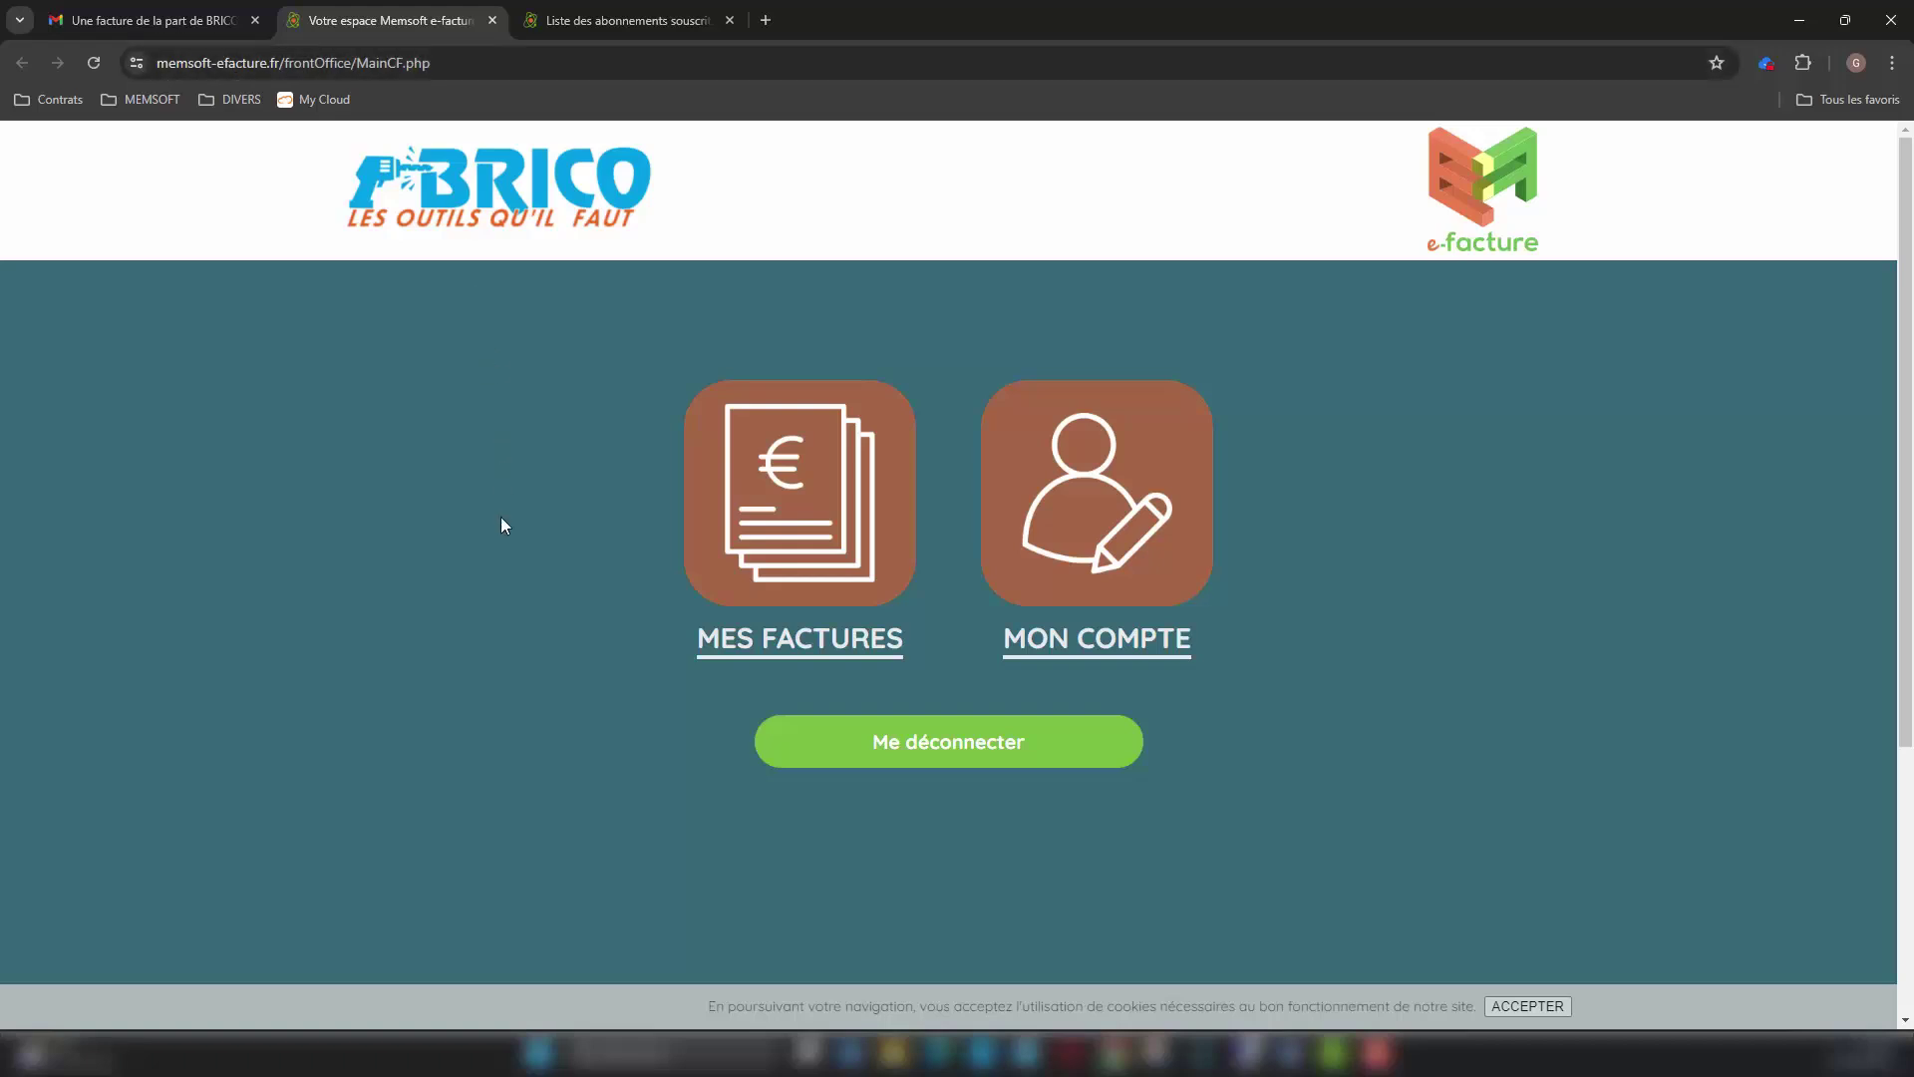
# Step: Browse MES FACTURES and MON COMPTE in the customer portal, then switch to Outlook
pyautogui.click(836, 649)
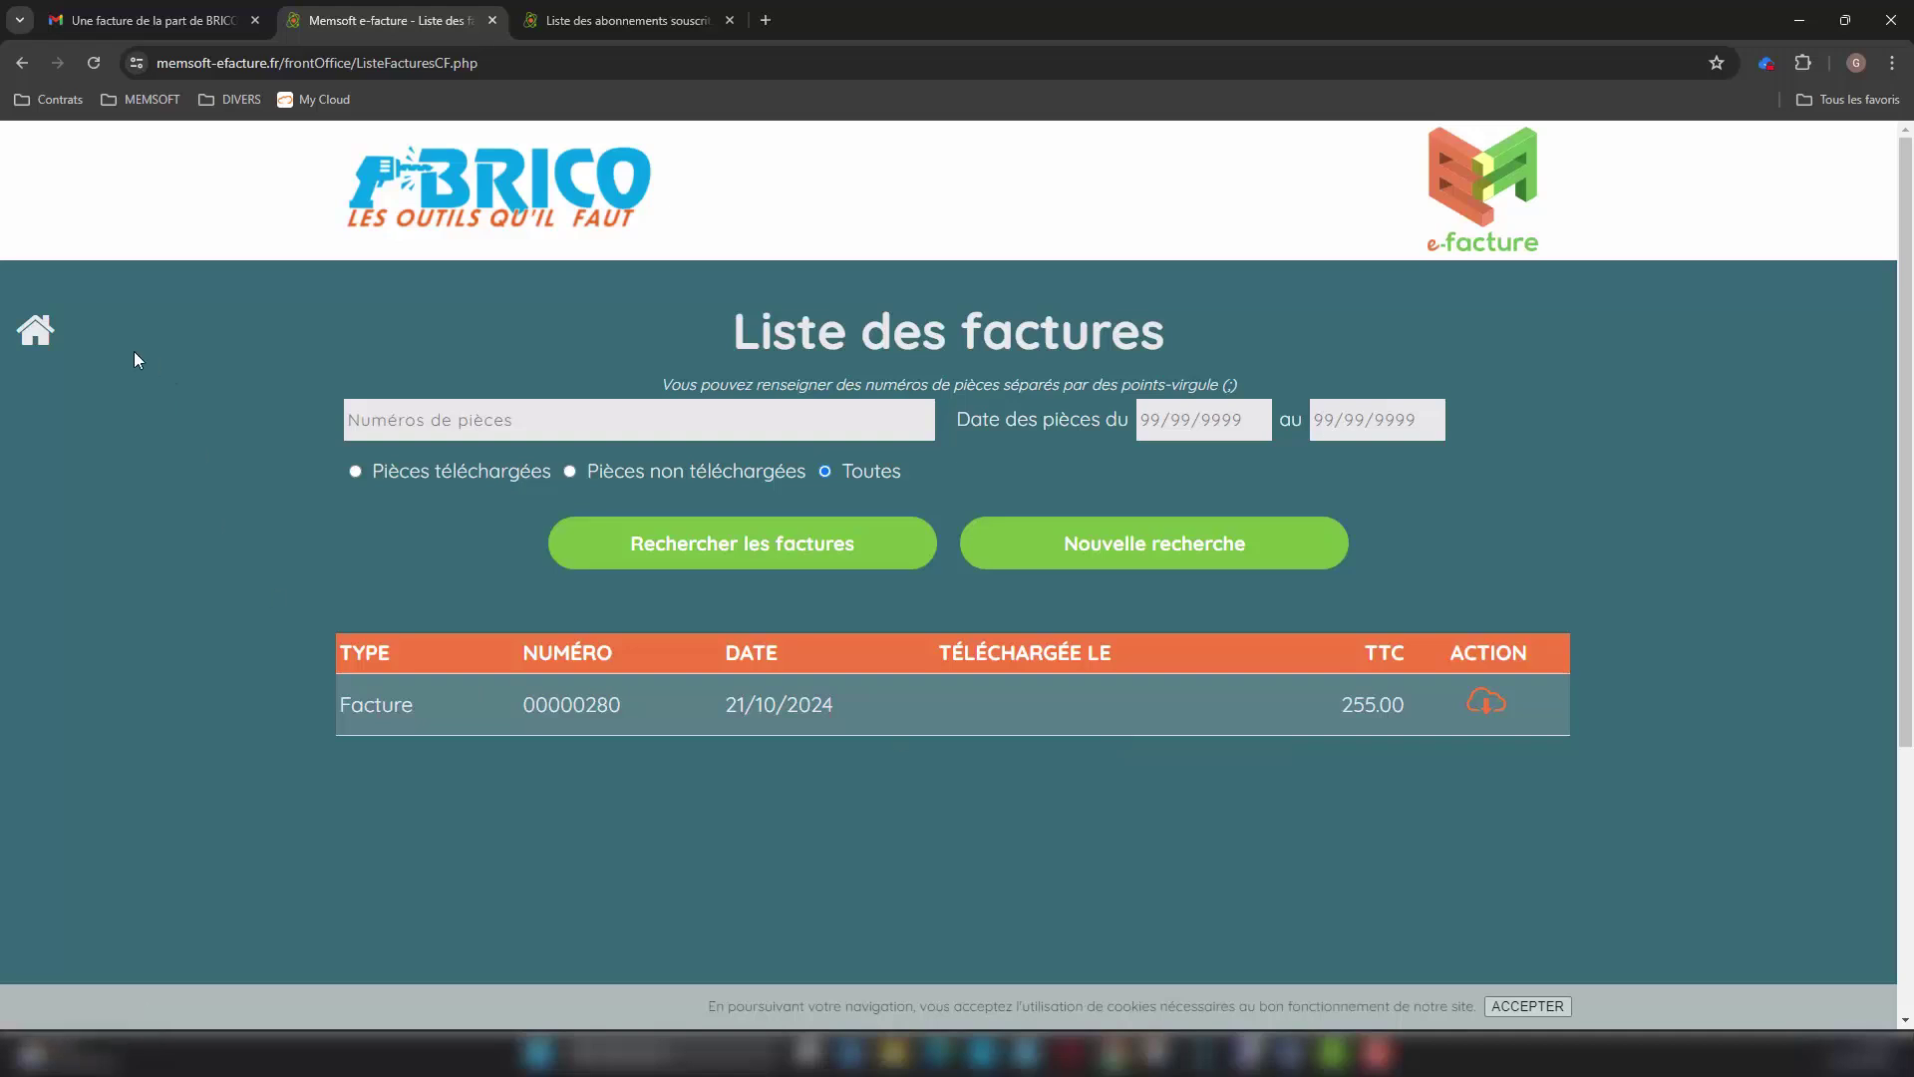
pyautogui.click(38, 332)
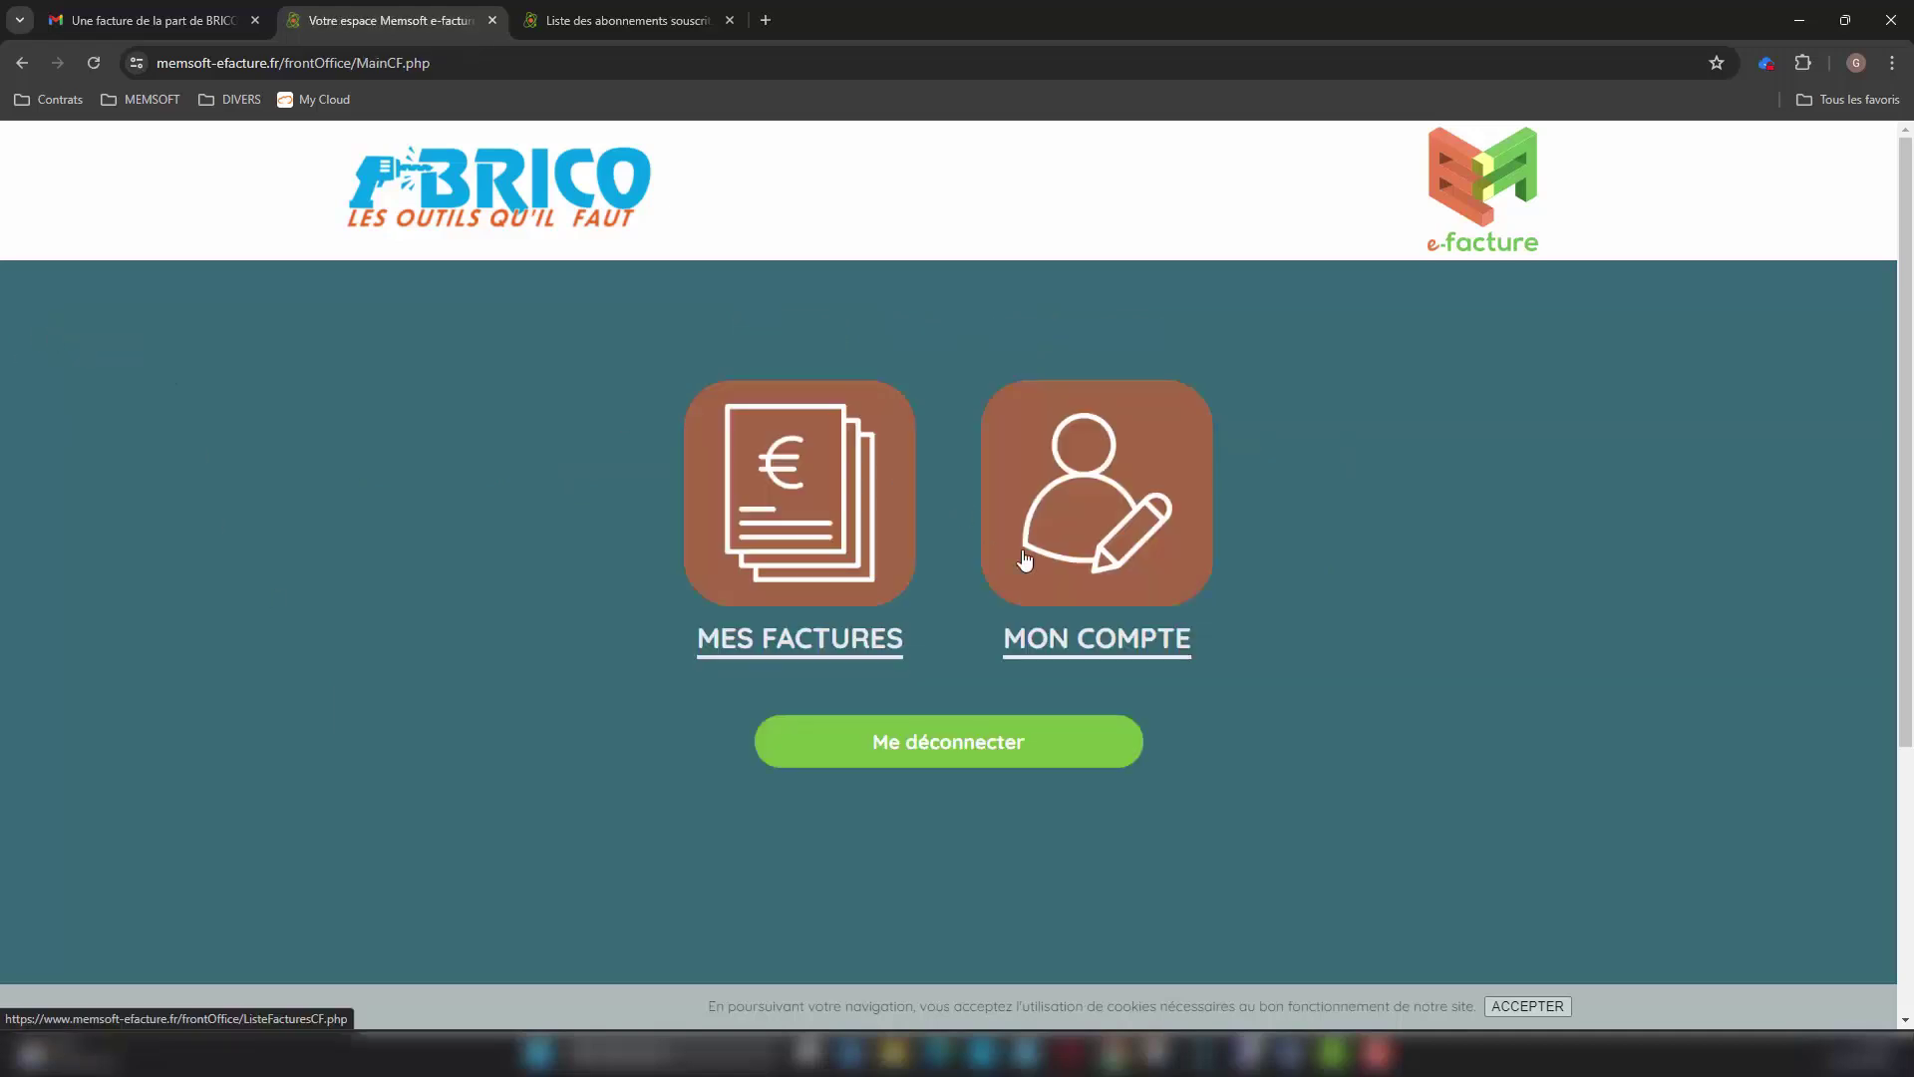
pyautogui.click(1114, 643)
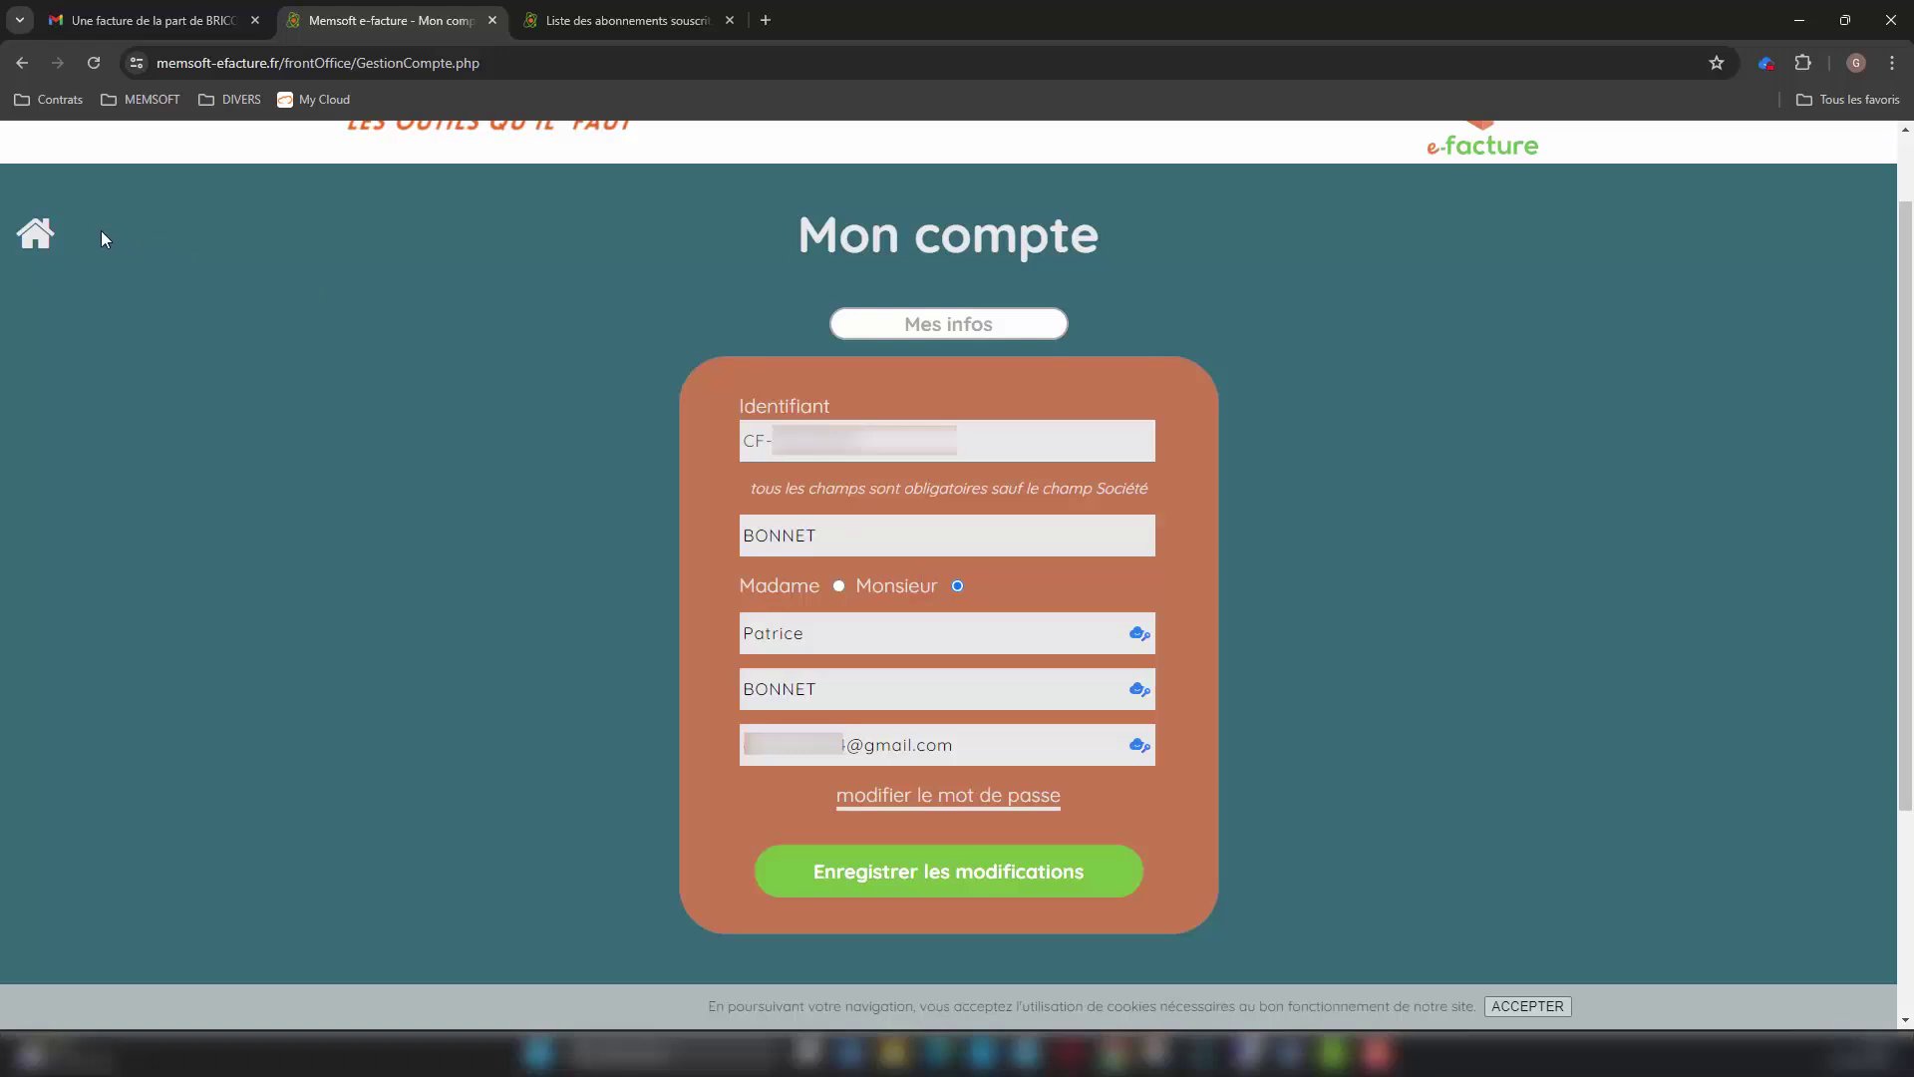
pyautogui.click(493, 21)
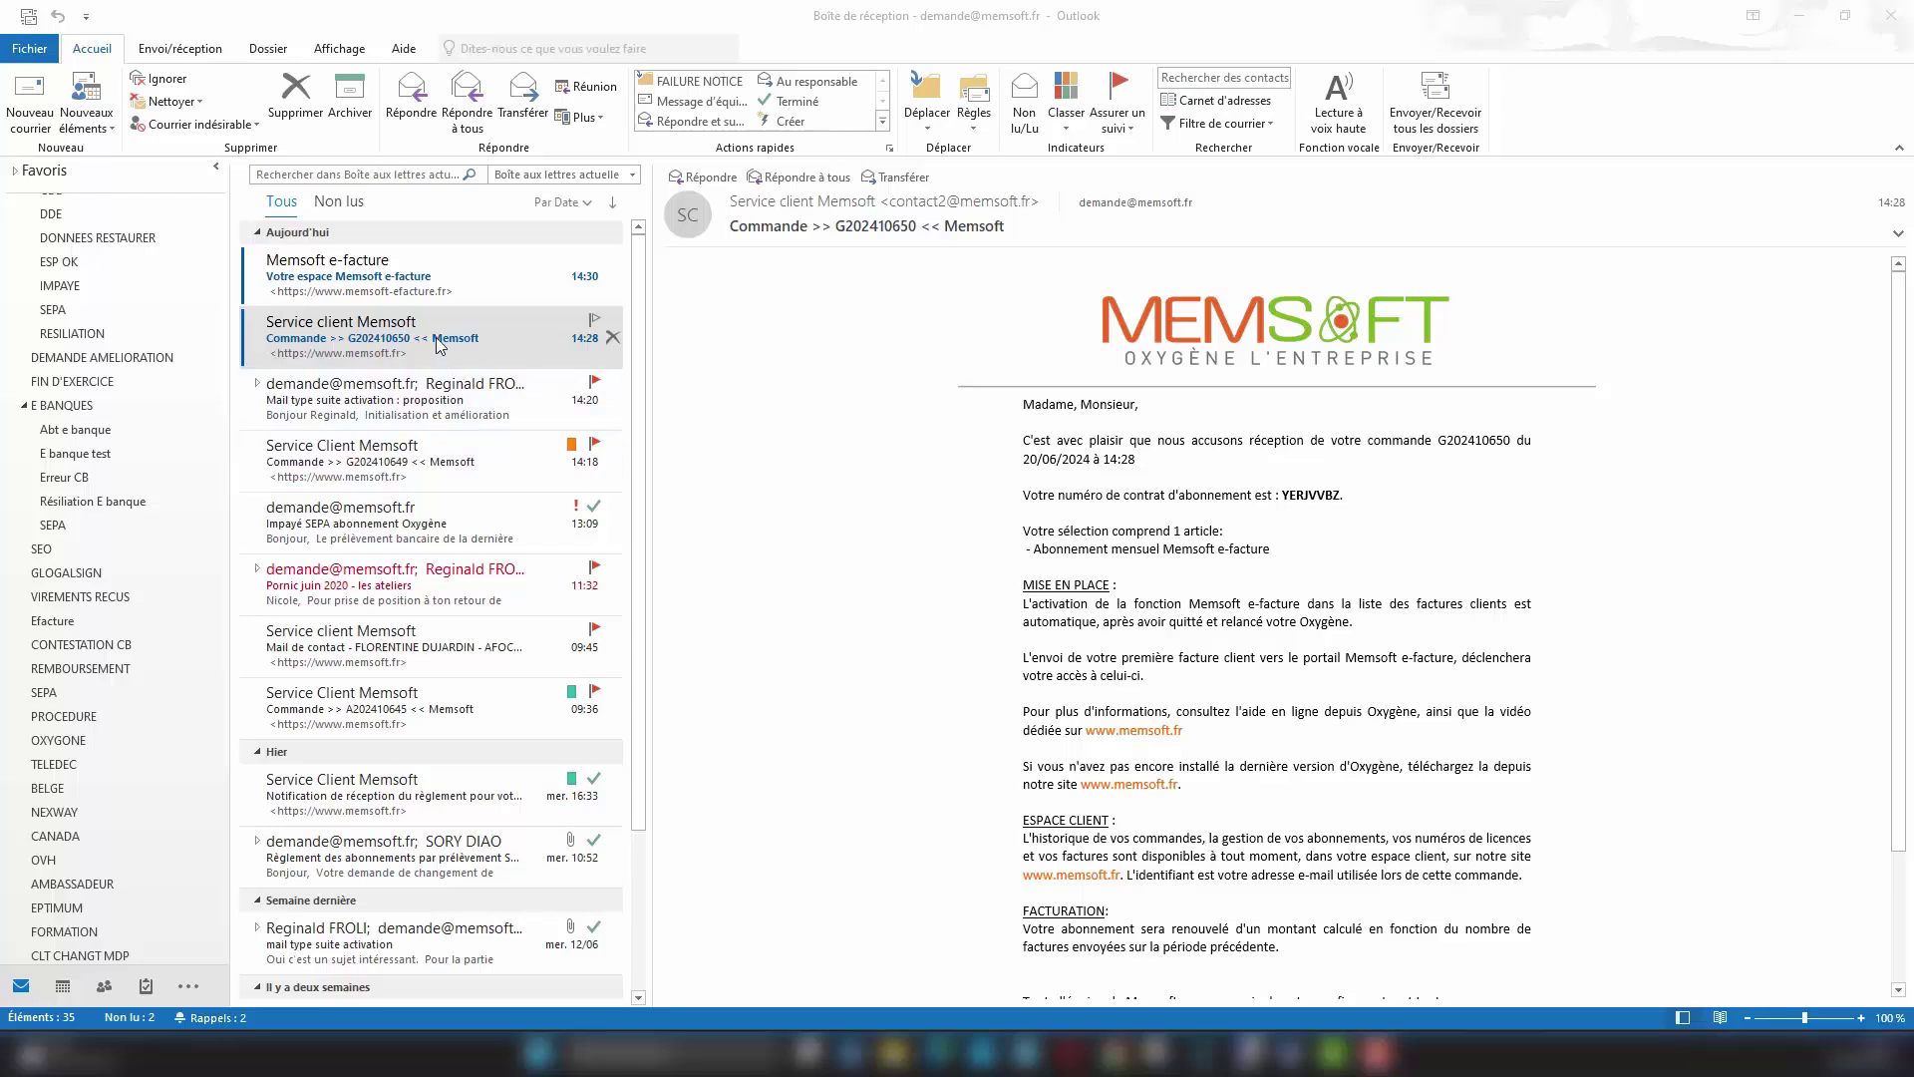
# Step: Open the 'Votre espace Memsoft e-facture' welcome email and follow its 'accédez à votre espace' link
pyautogui.click(442, 286)
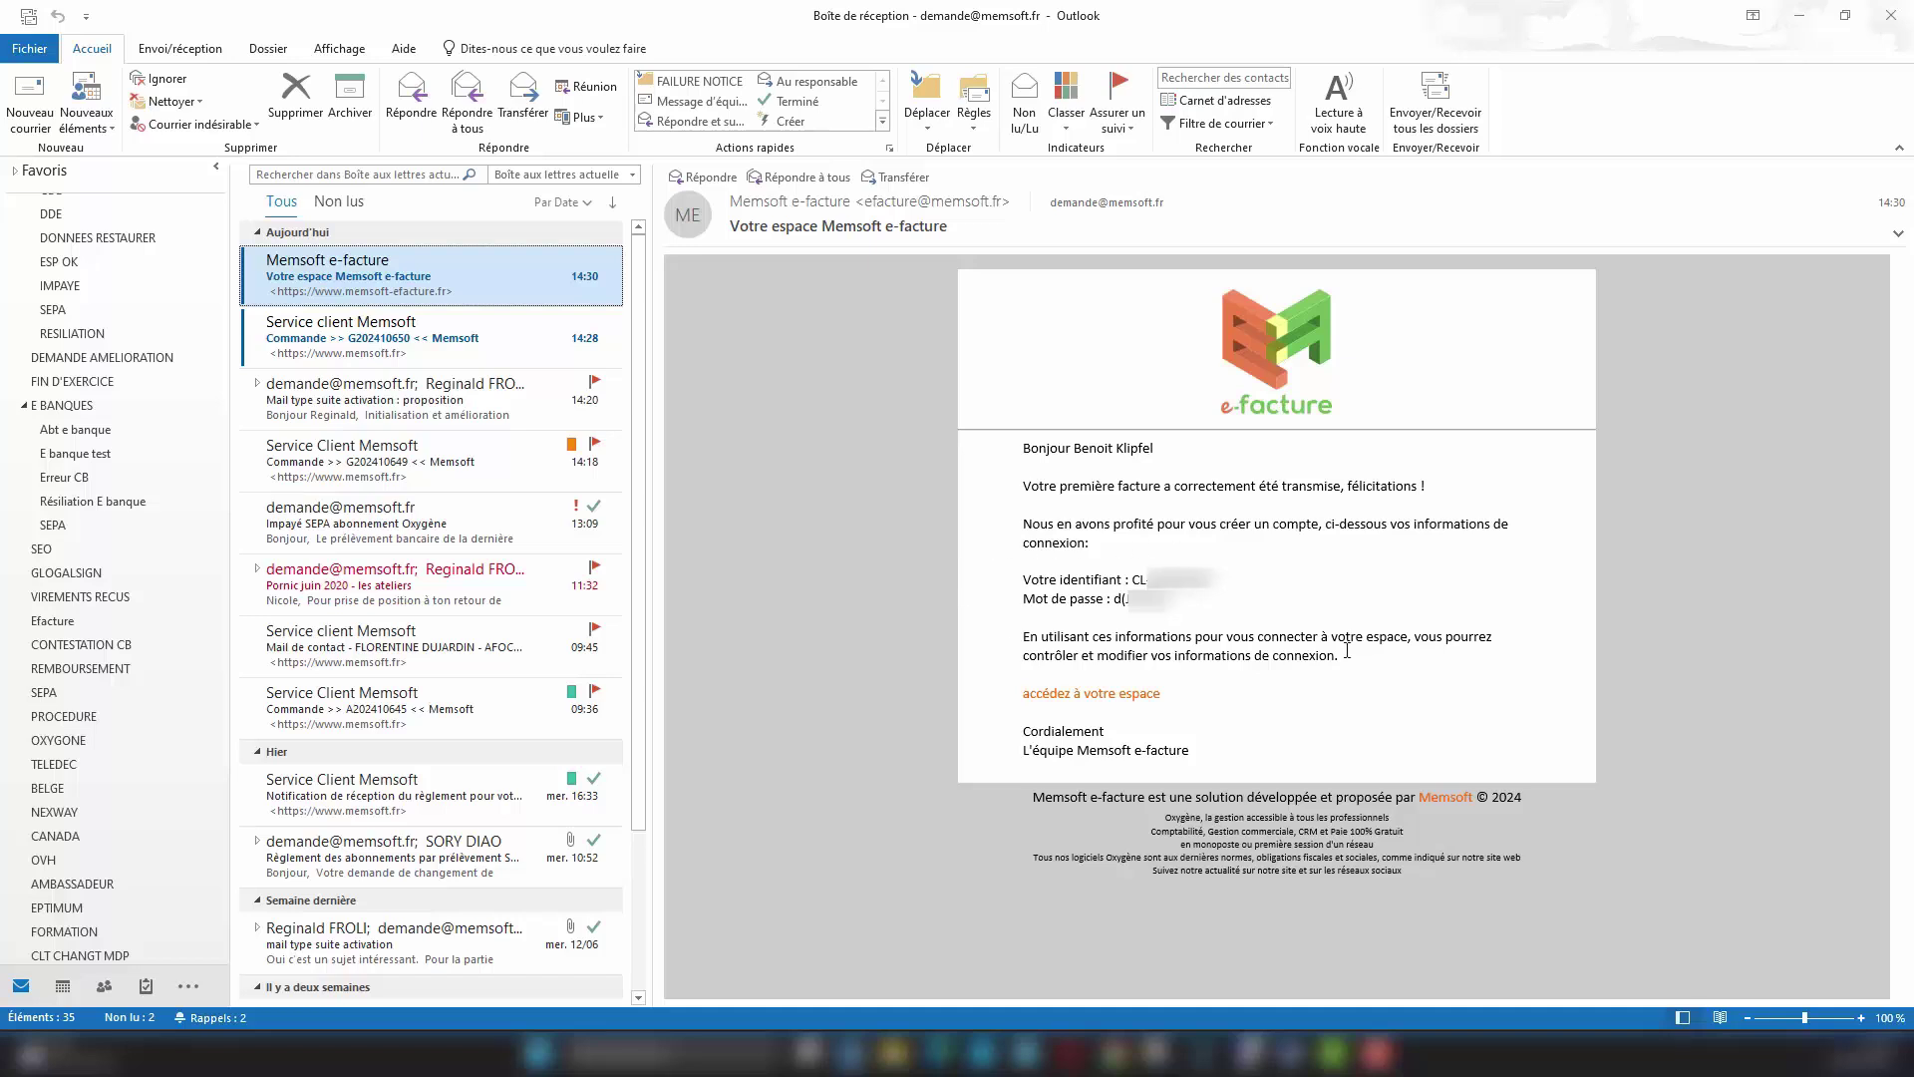
pyautogui.click(1101, 696)
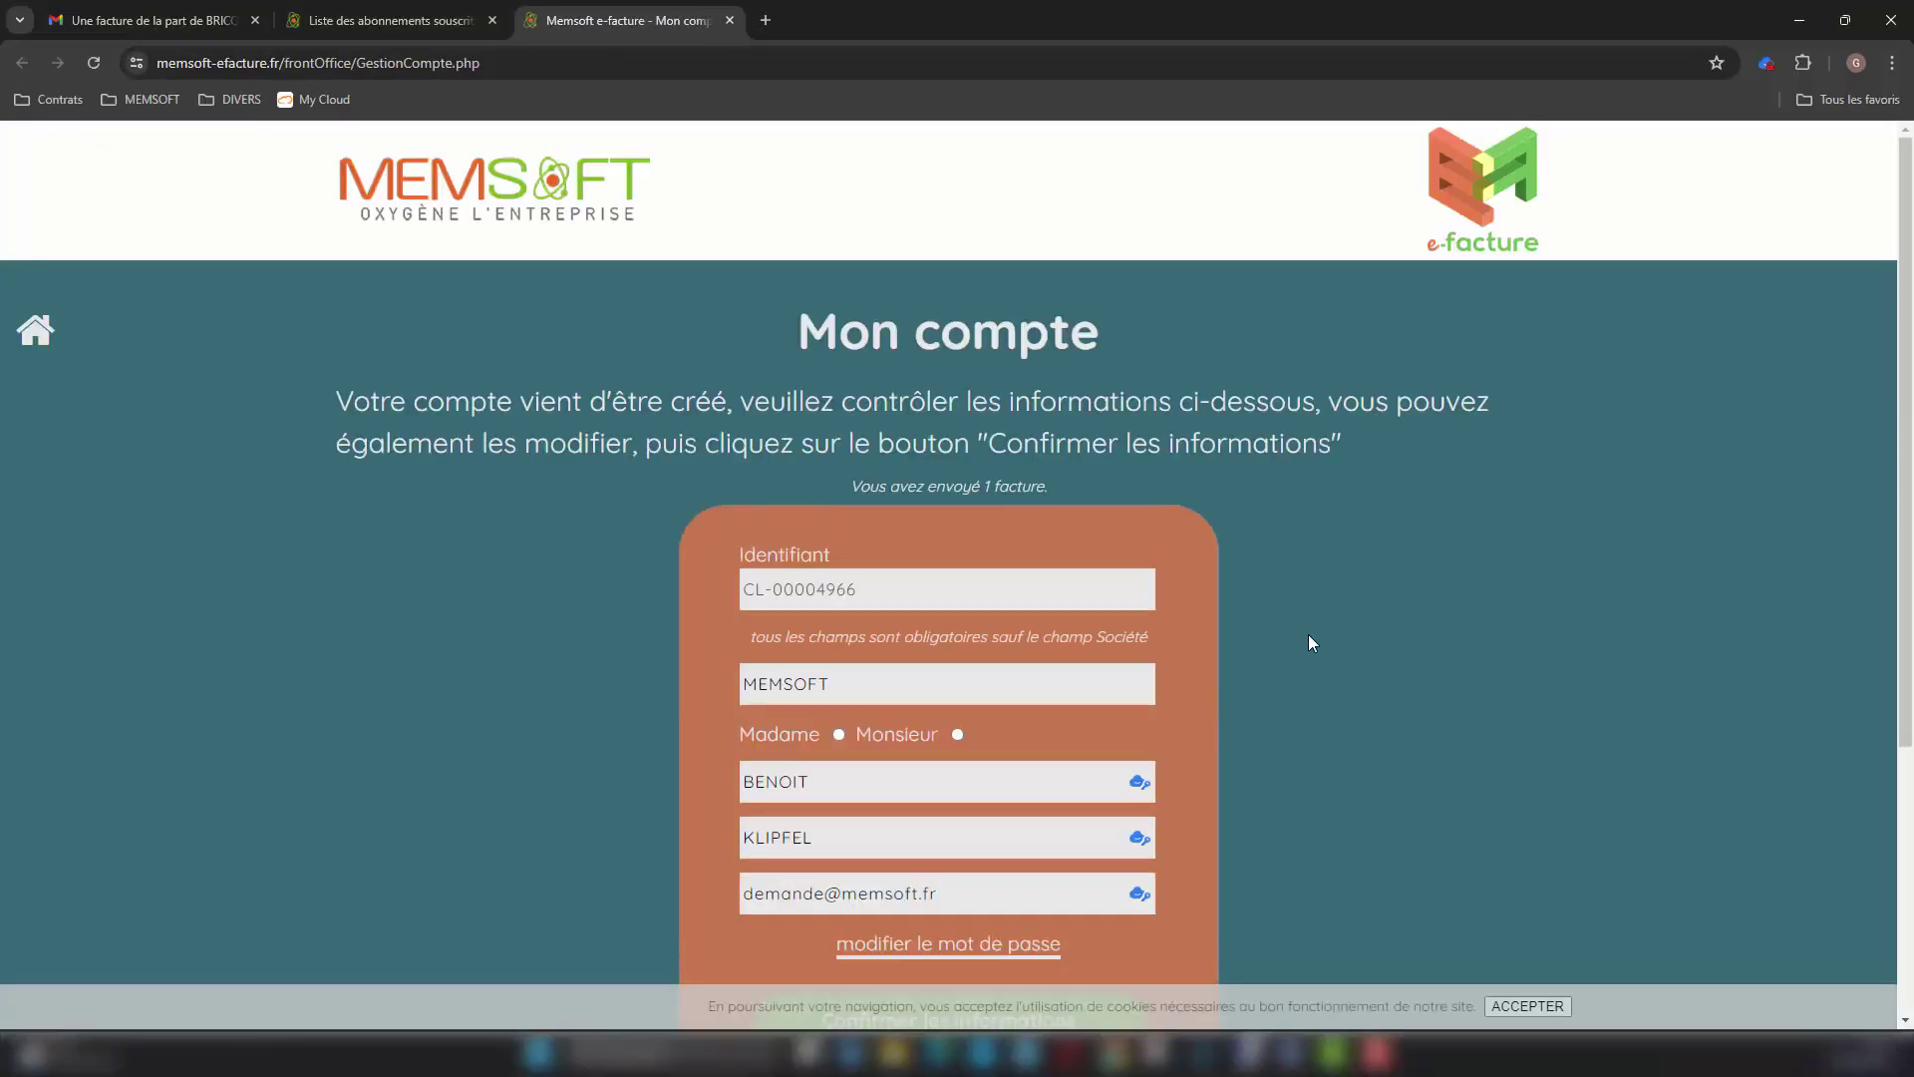
# Step: Confirm the new sender account's information and acknowledge the success message
pyautogui.scroll(-1, 1310, 638)
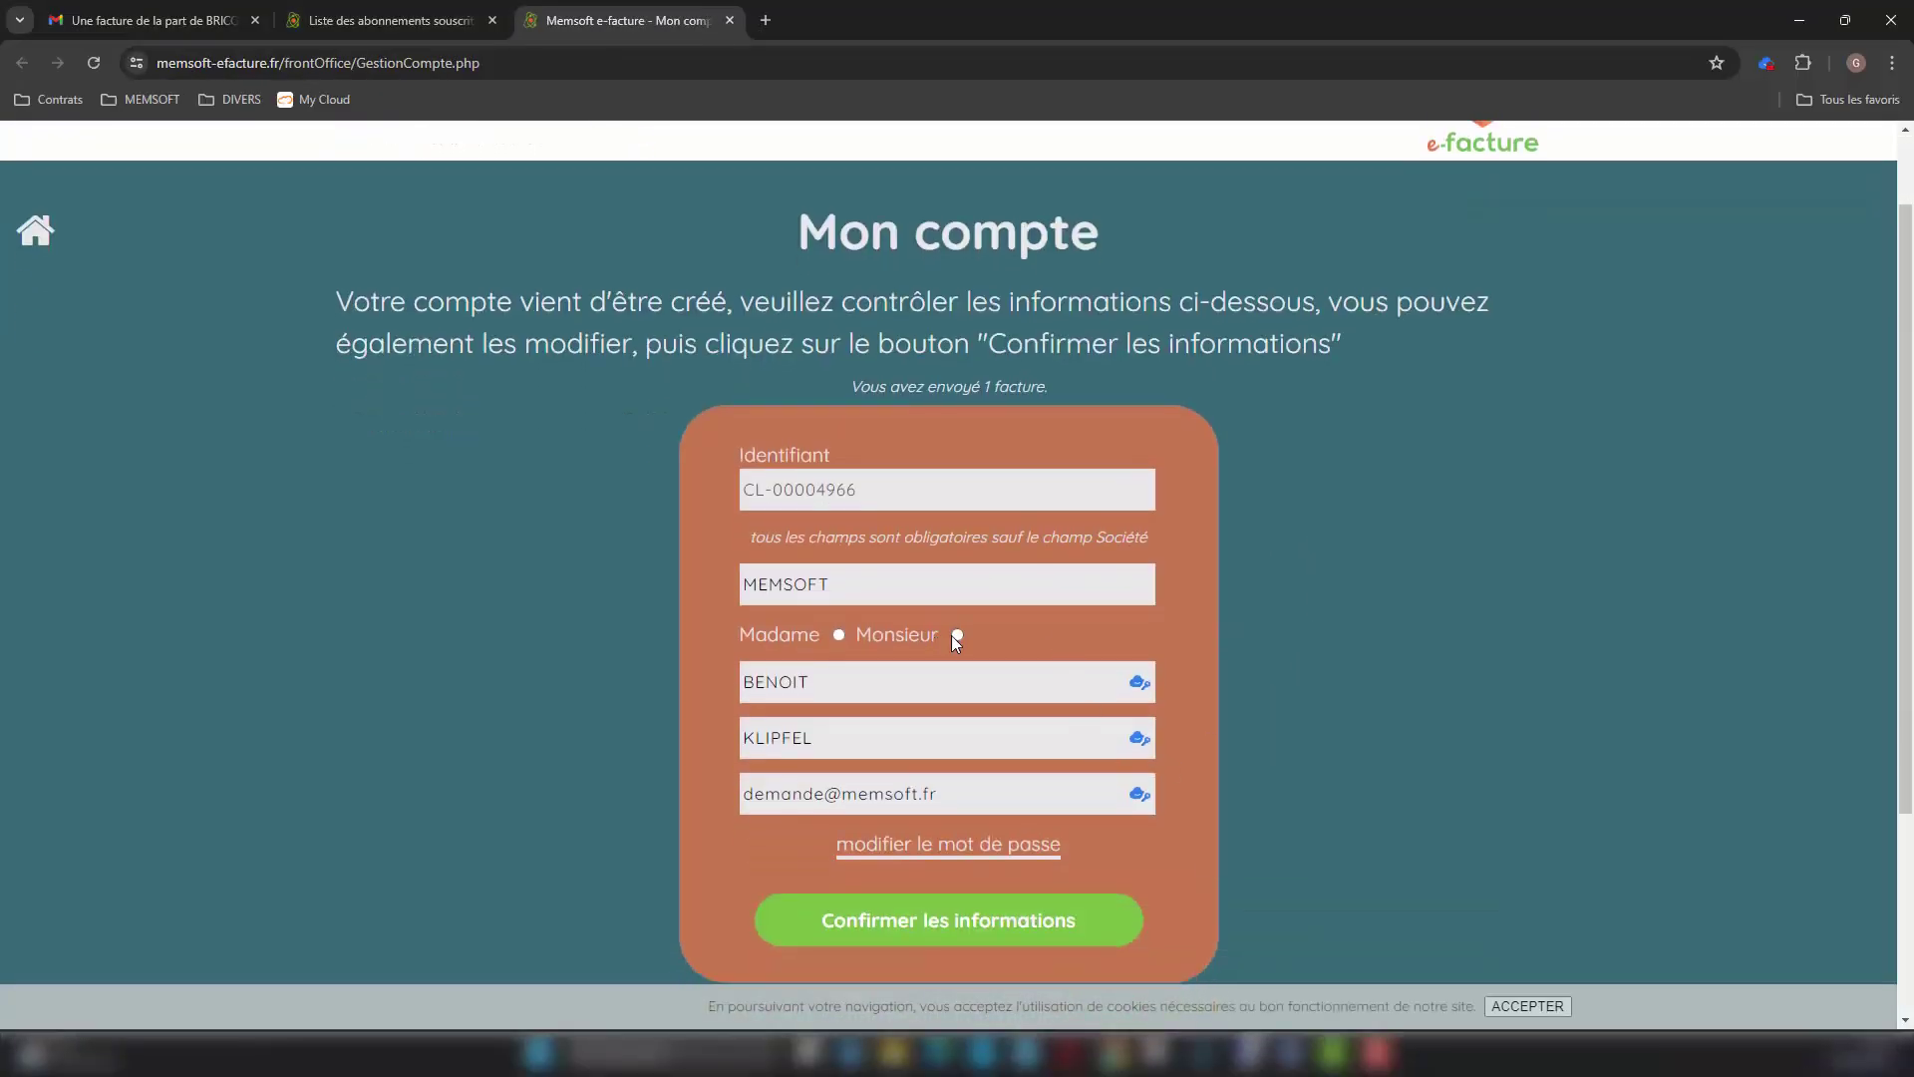
pyautogui.click(931, 915)
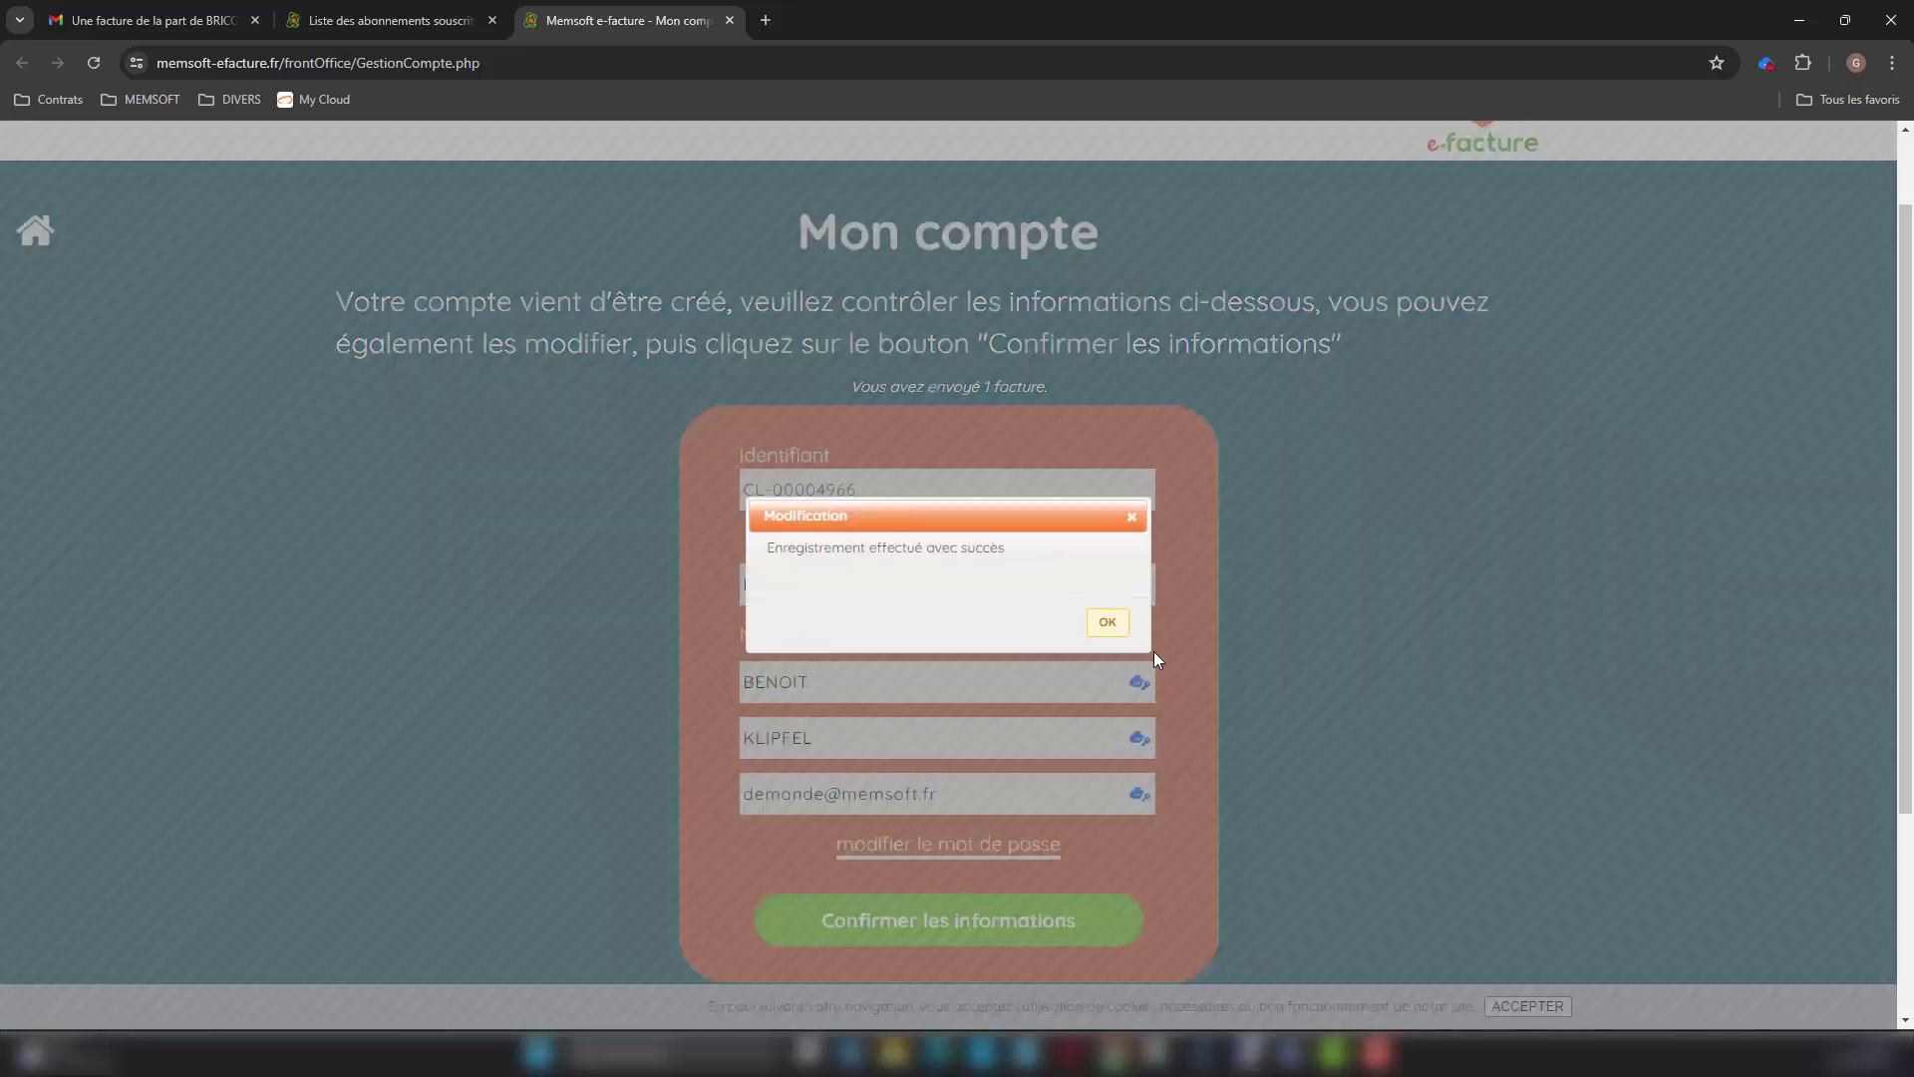
pyautogui.click(1107, 623)
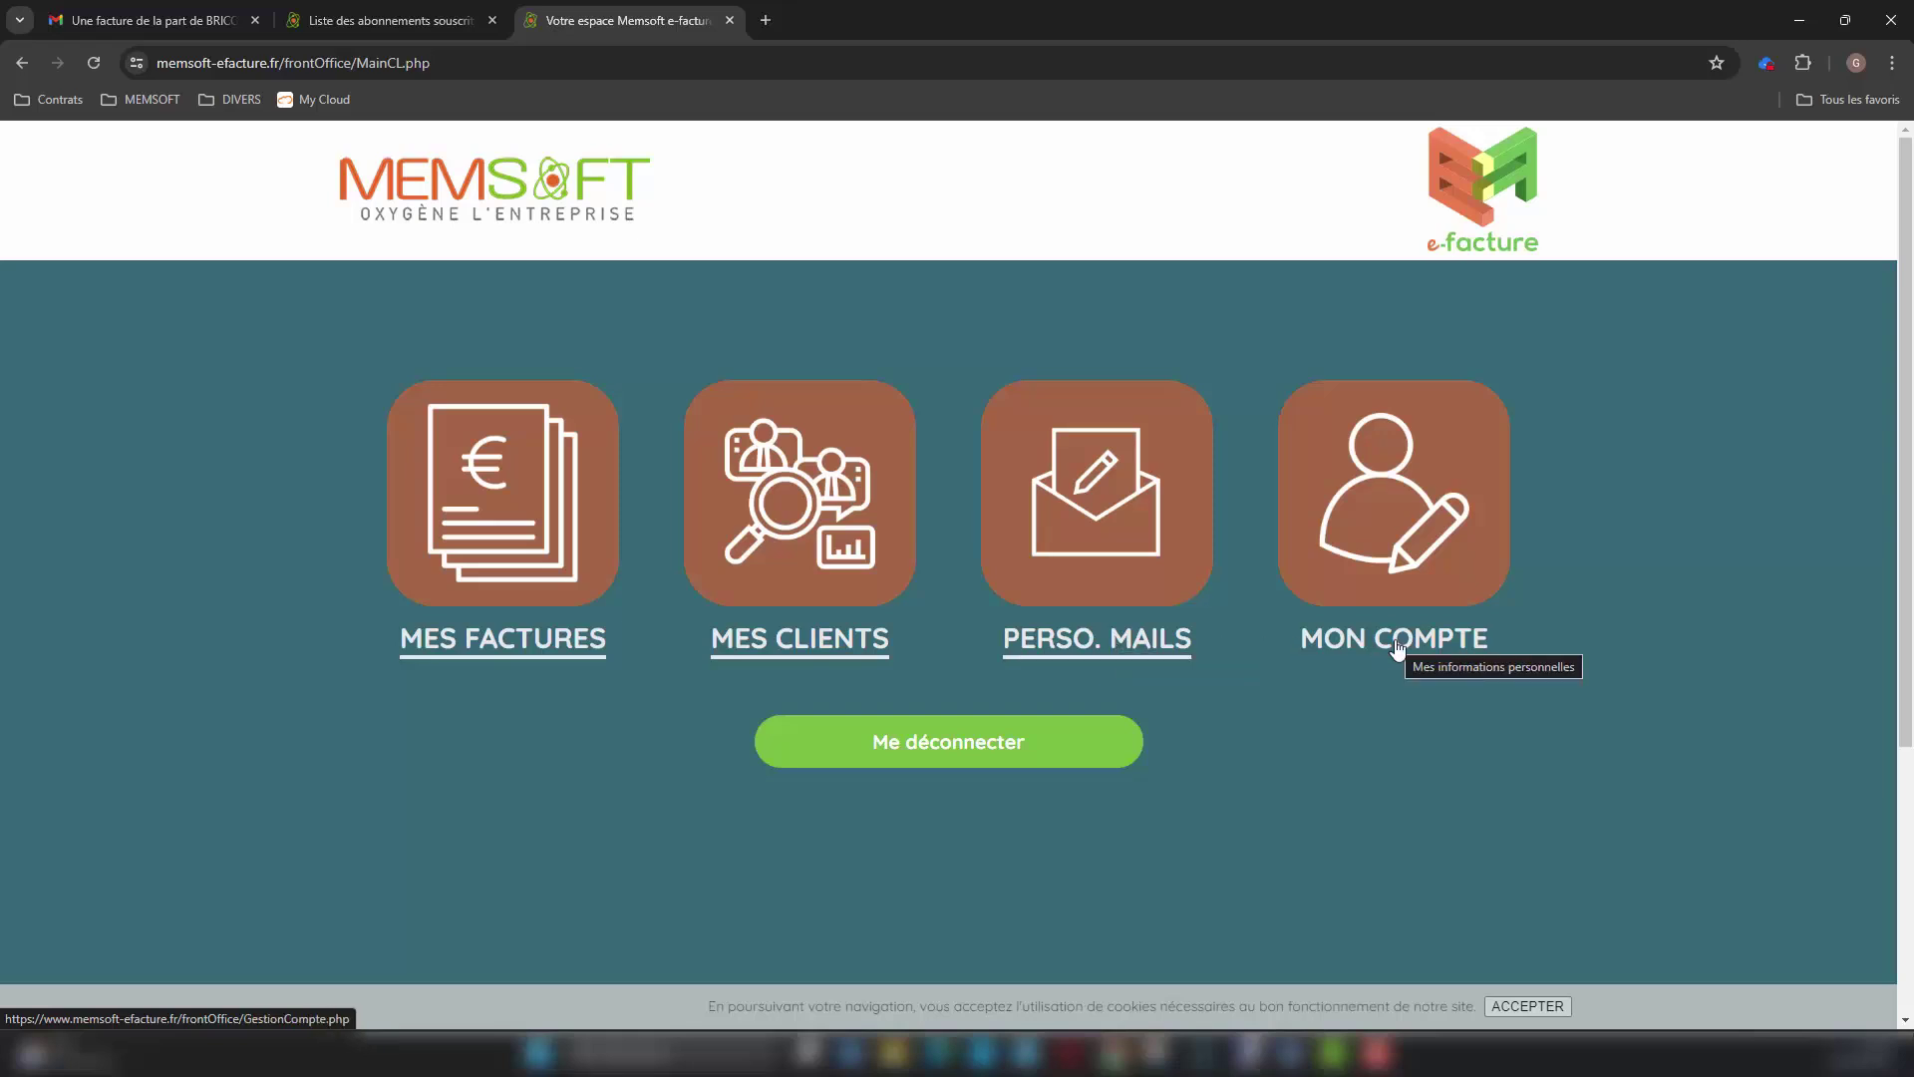
# Step: Search the sender's invoices to show 00000280 not downloaded, cancel the resend field, and return home
pyautogui.click(508, 654)
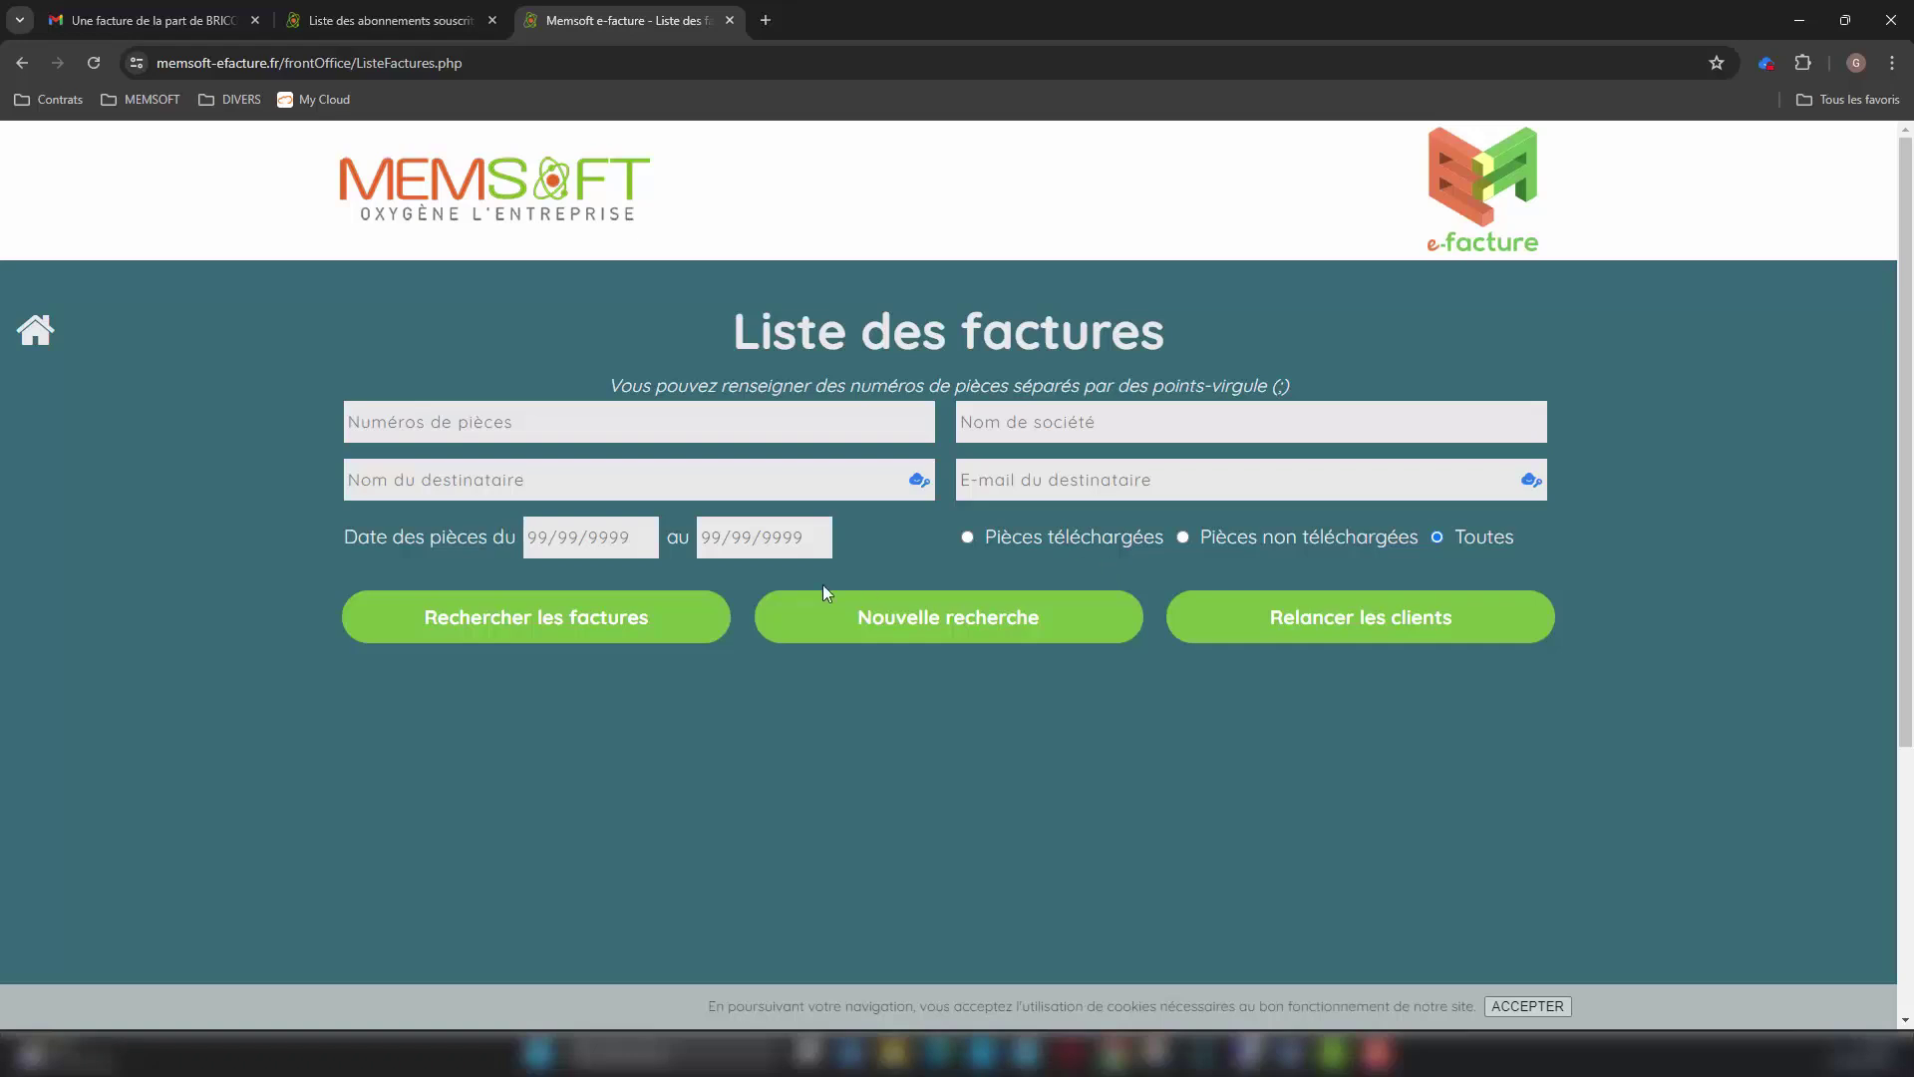
pyautogui.click(601, 623)
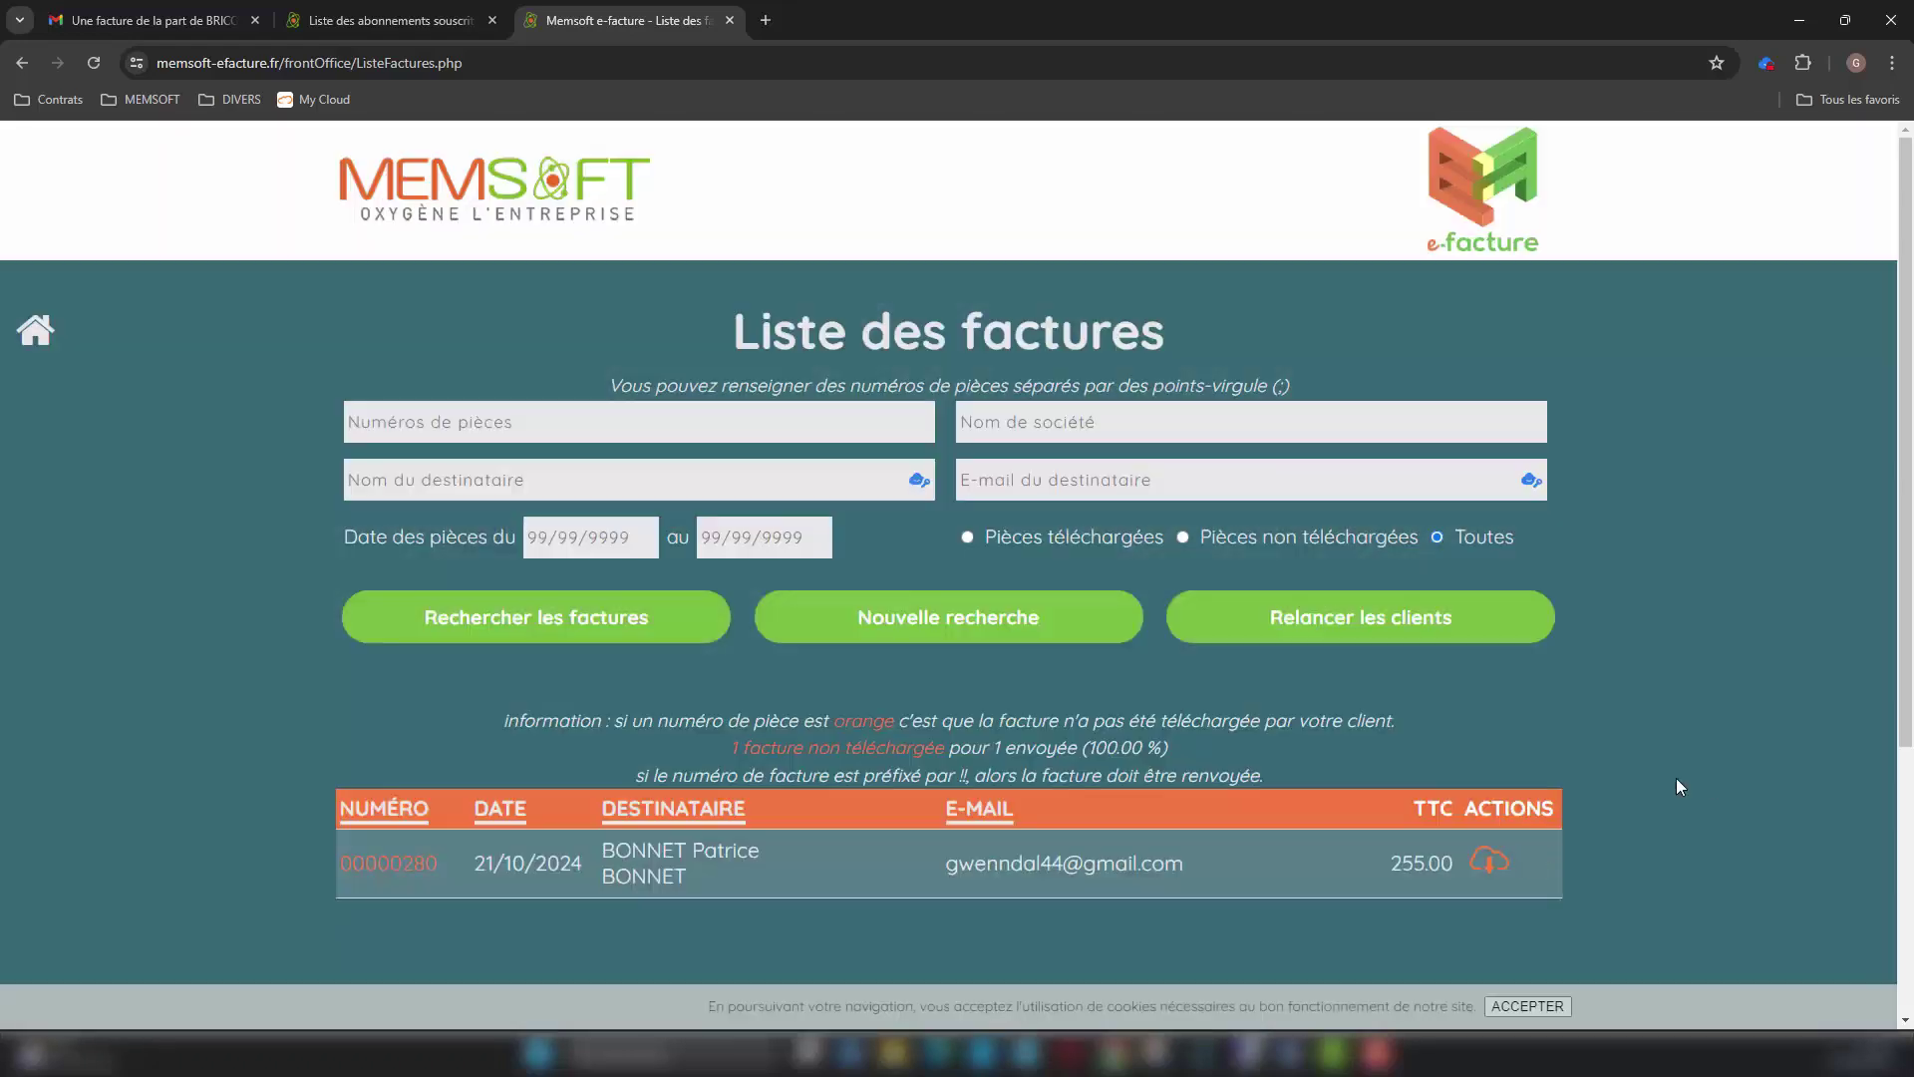
pyautogui.scroll(-1, 1711, 785)
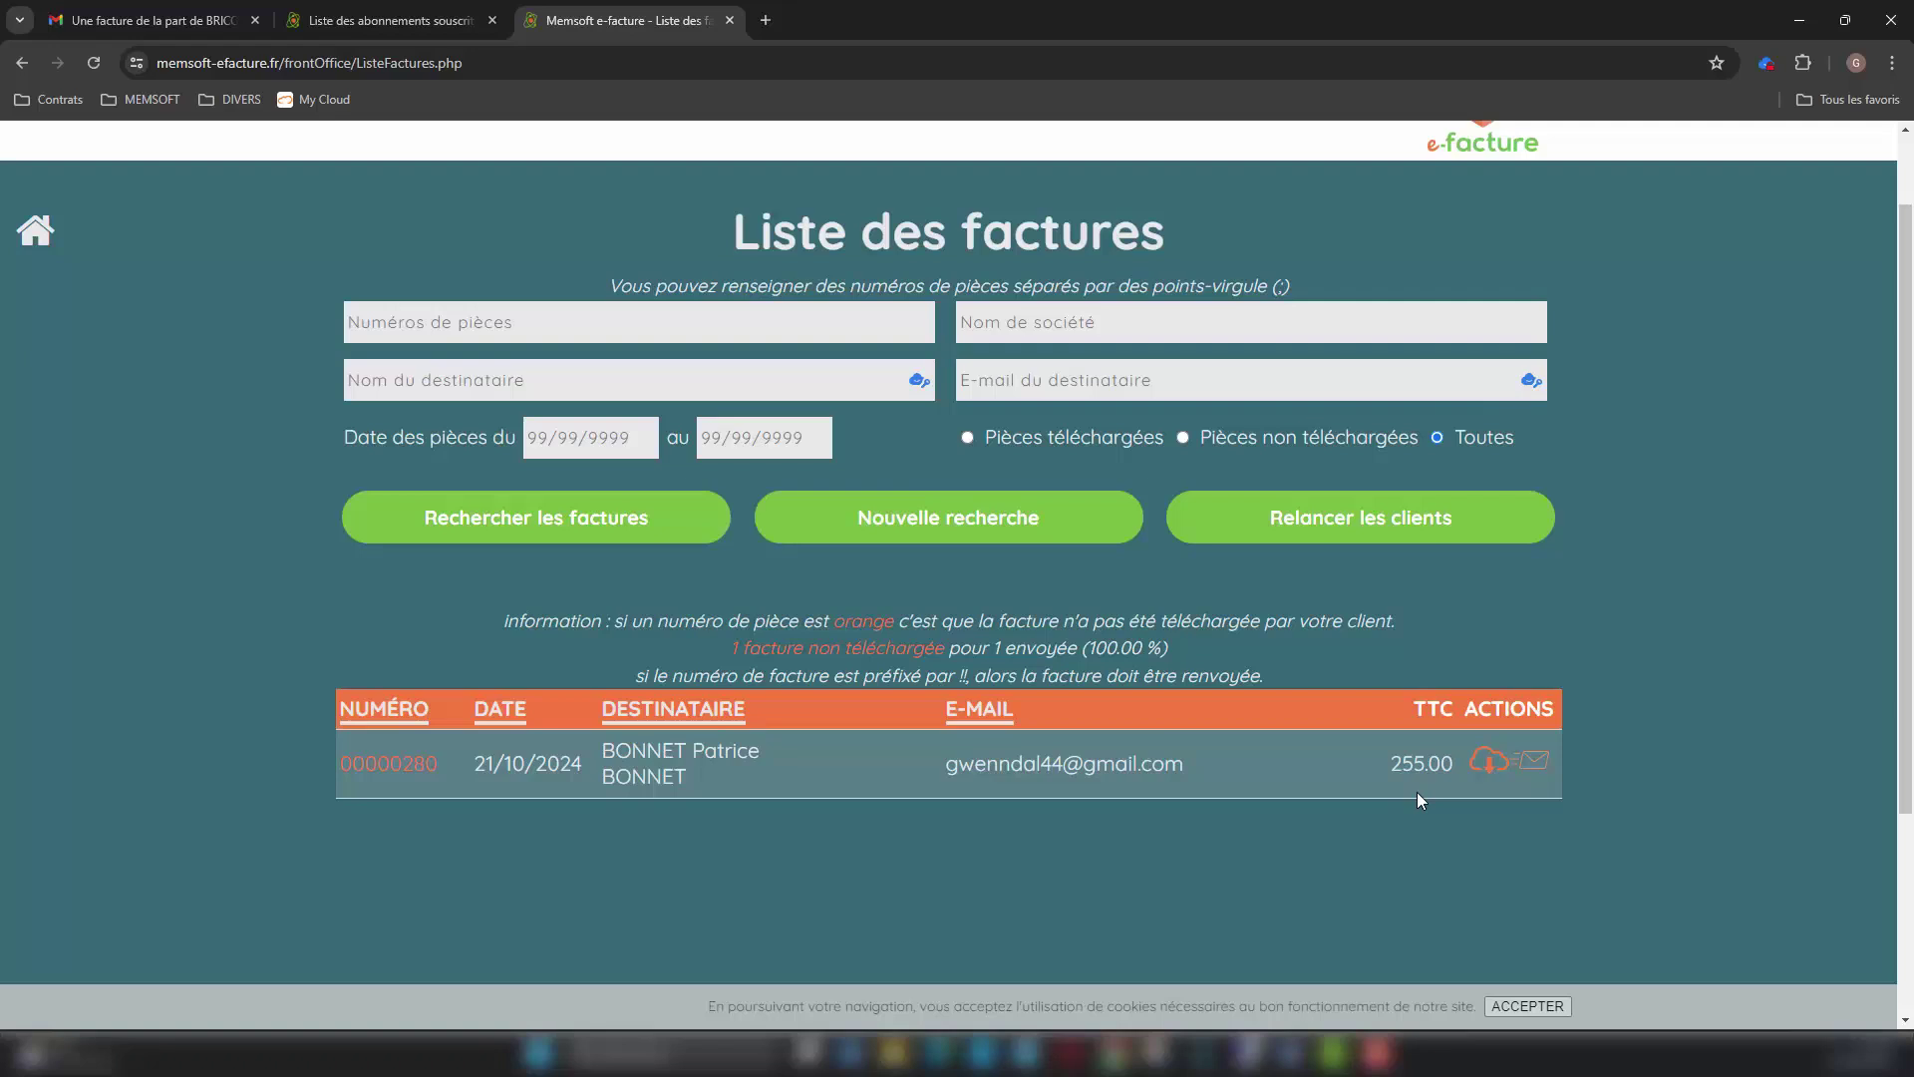
pyautogui.click(1538, 763)
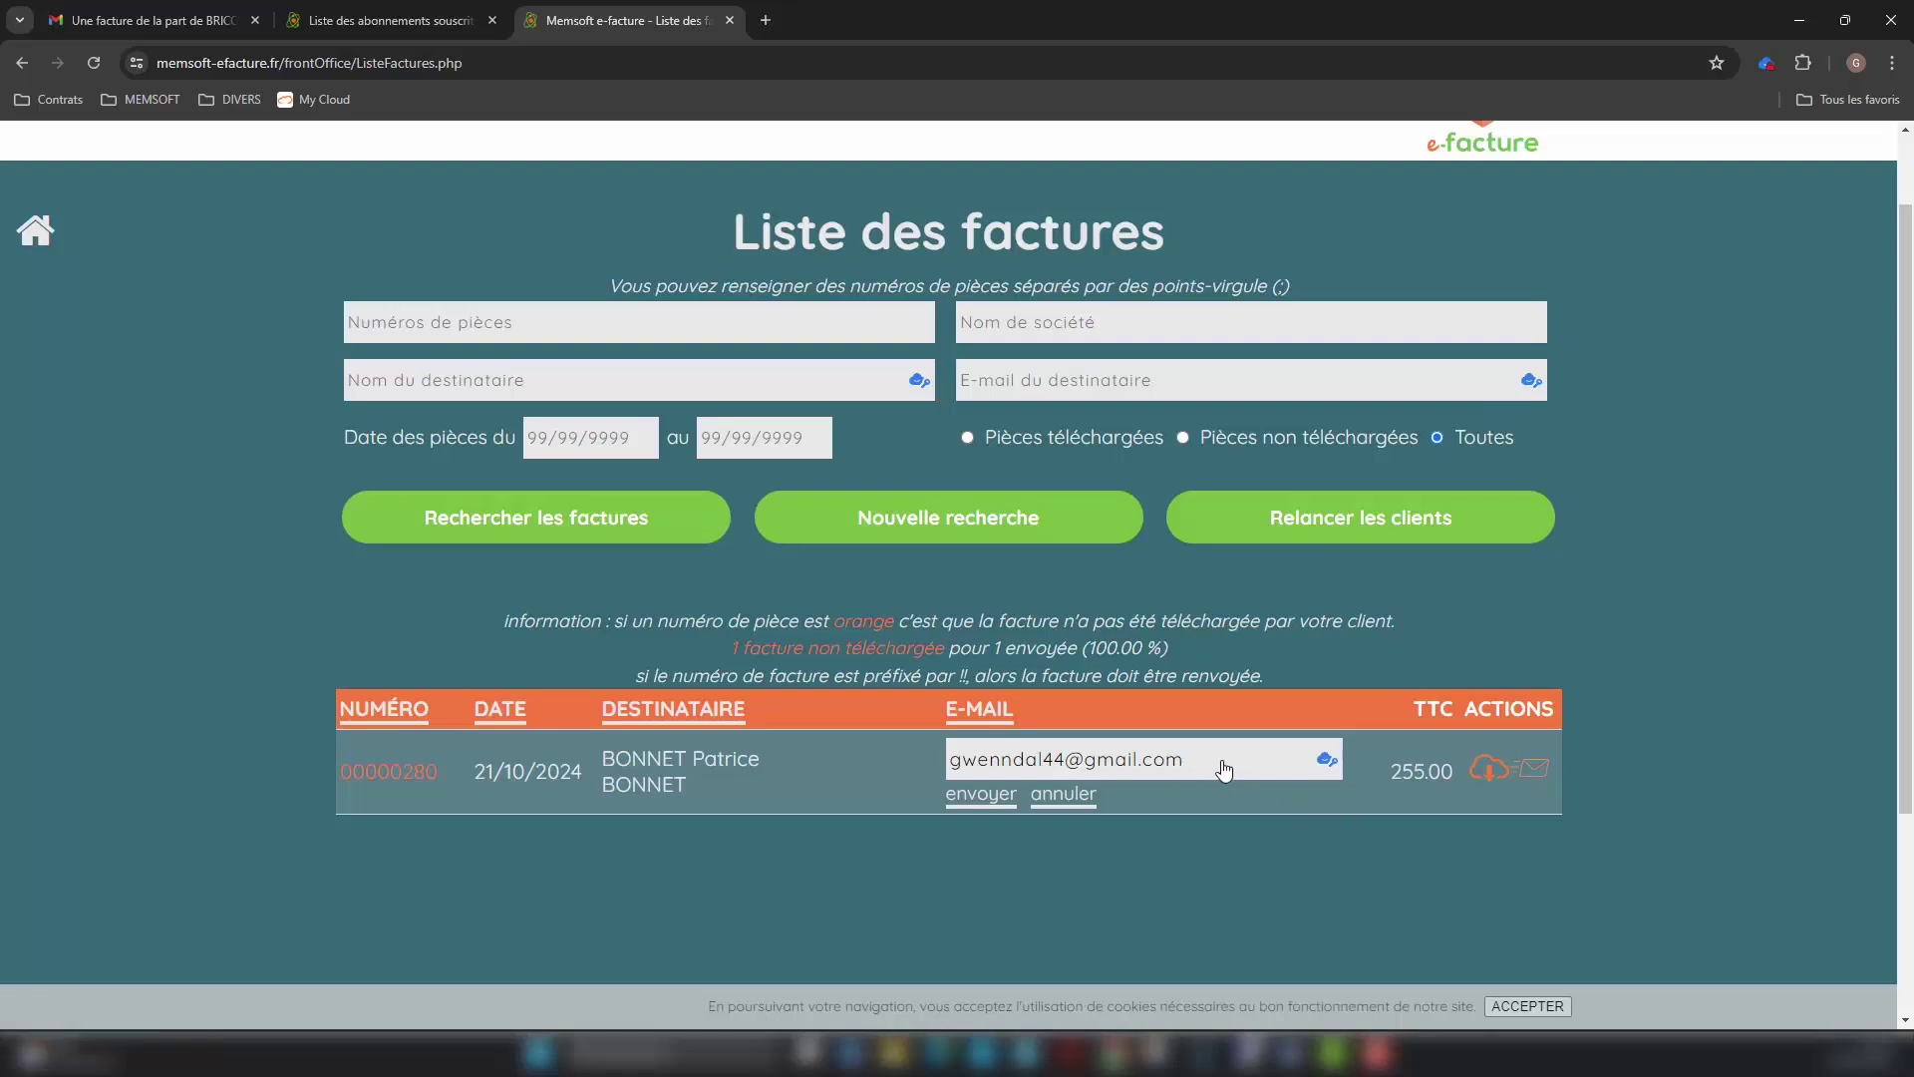
pyautogui.click(1063, 795)
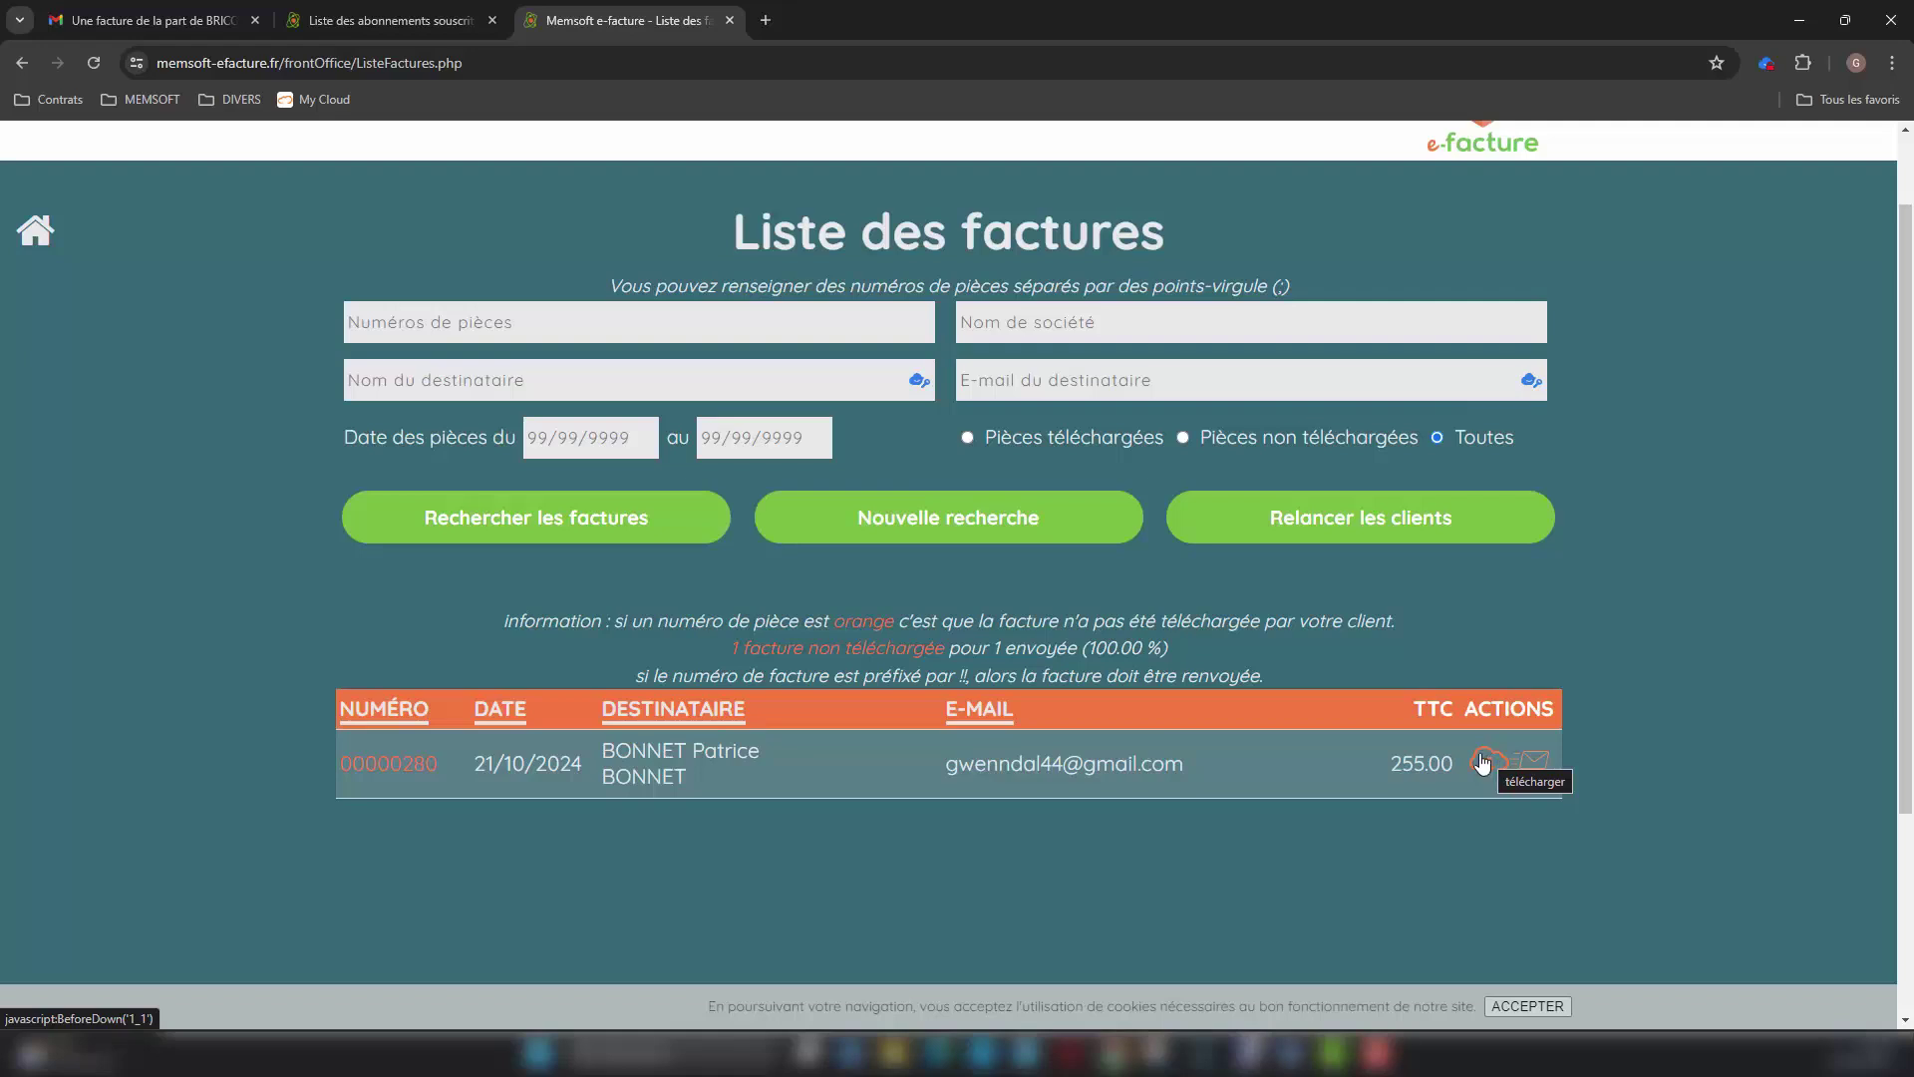
pyautogui.click(35, 232)
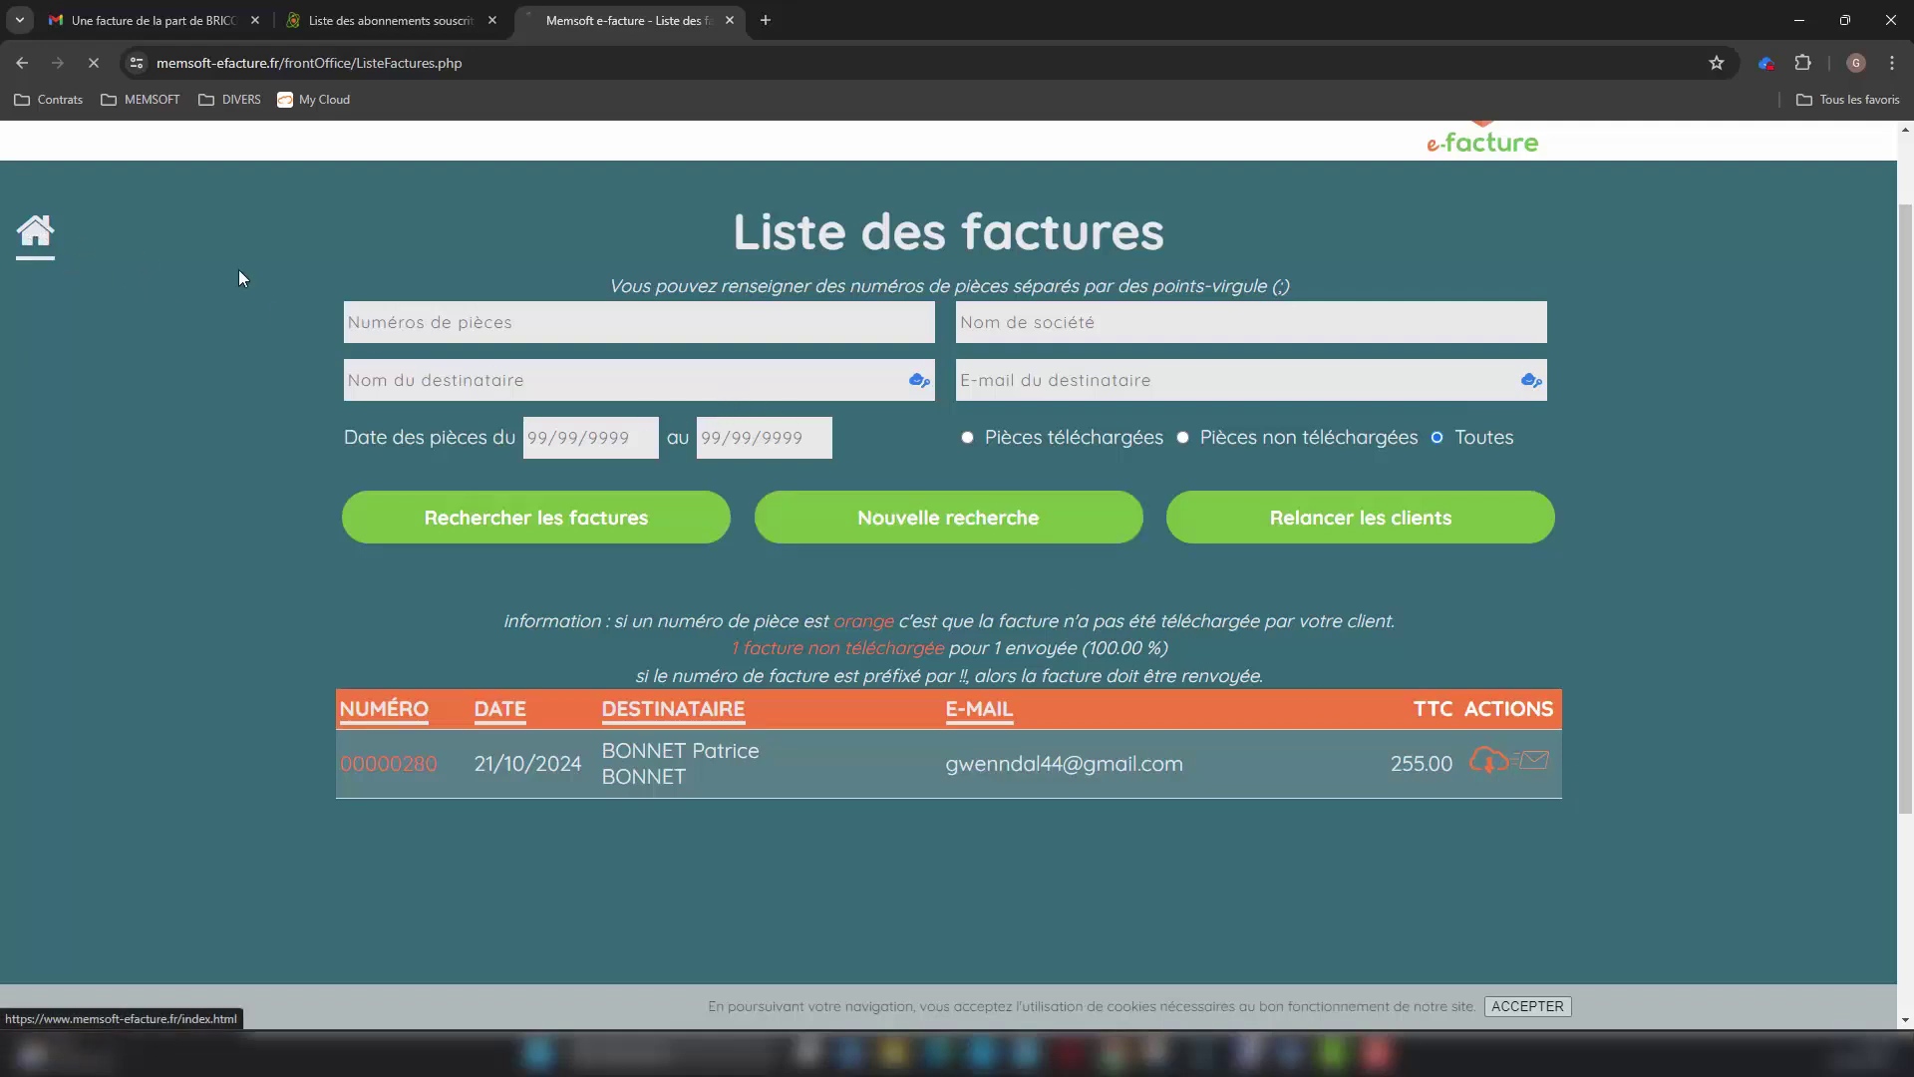
# Step: Search and list the portal's clients, then return to the sender home
pyautogui.click(807, 639)
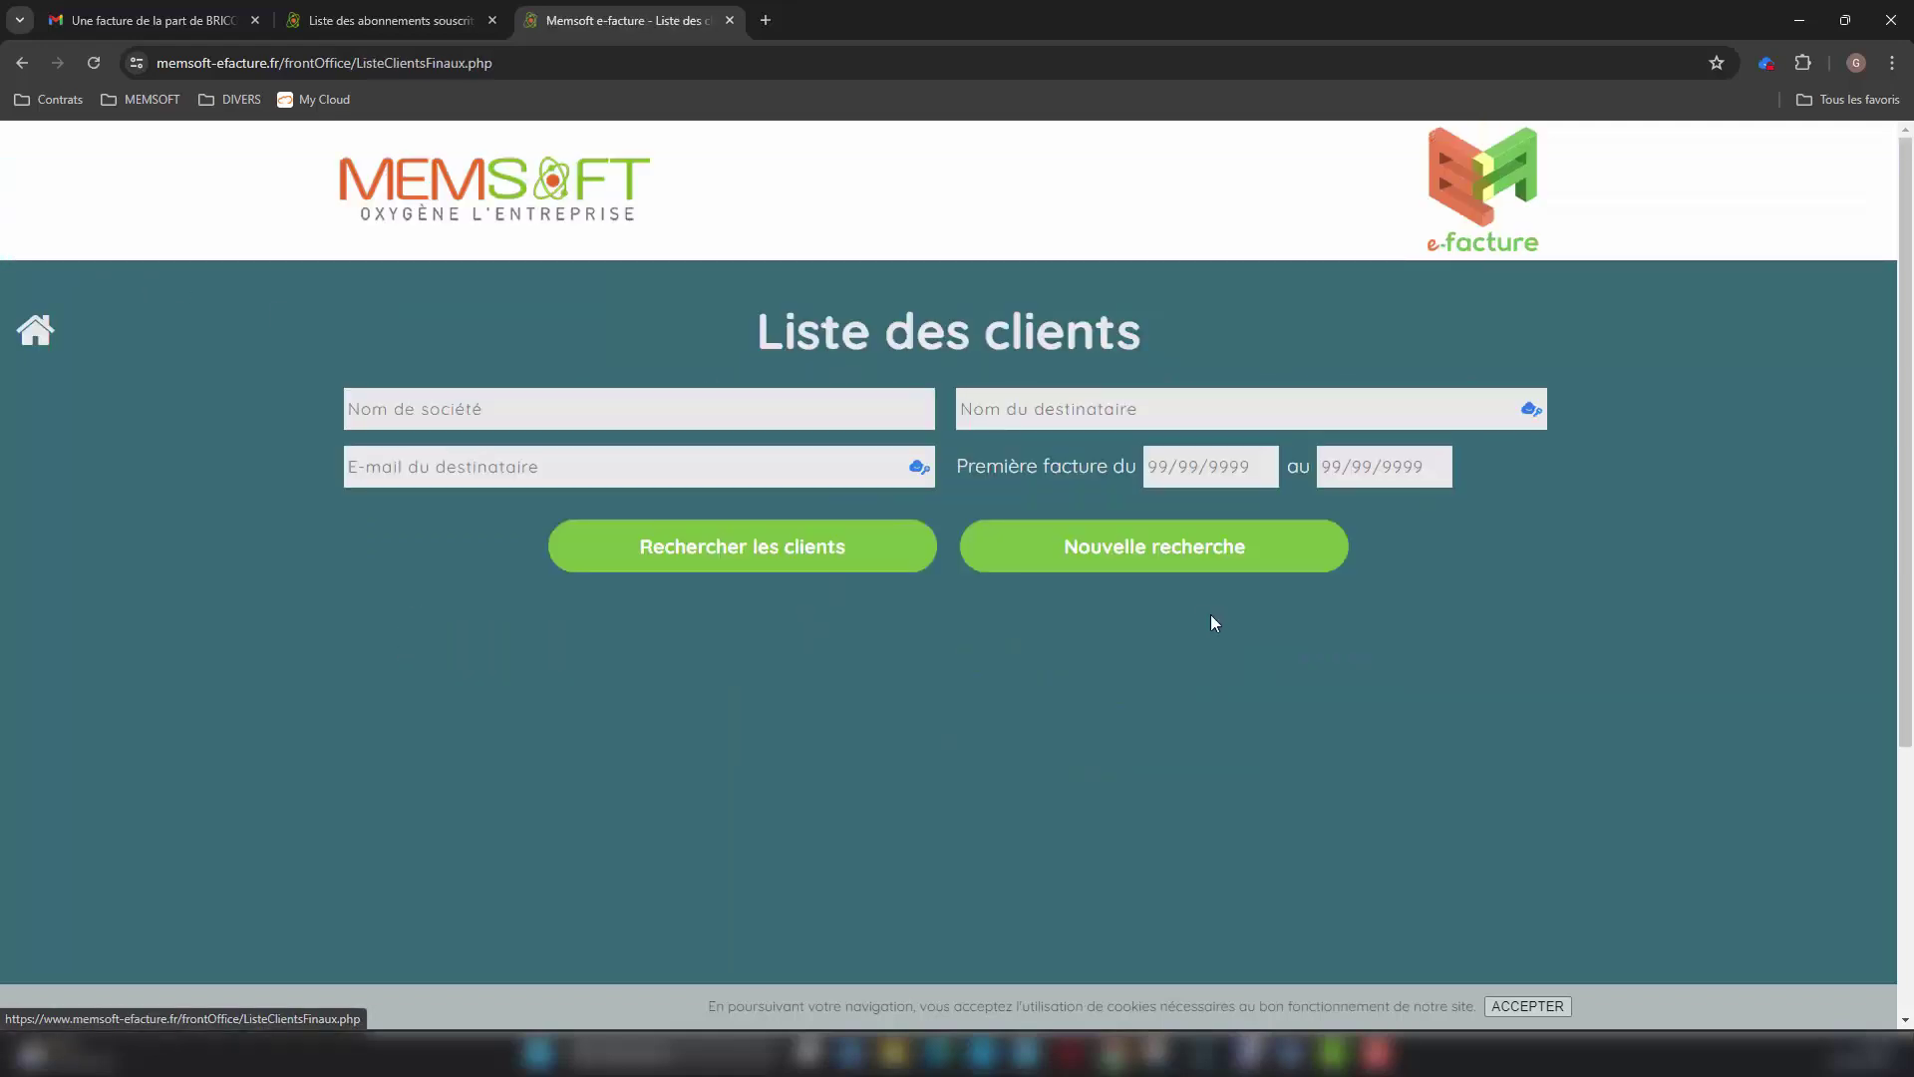
pyautogui.click(761, 551)
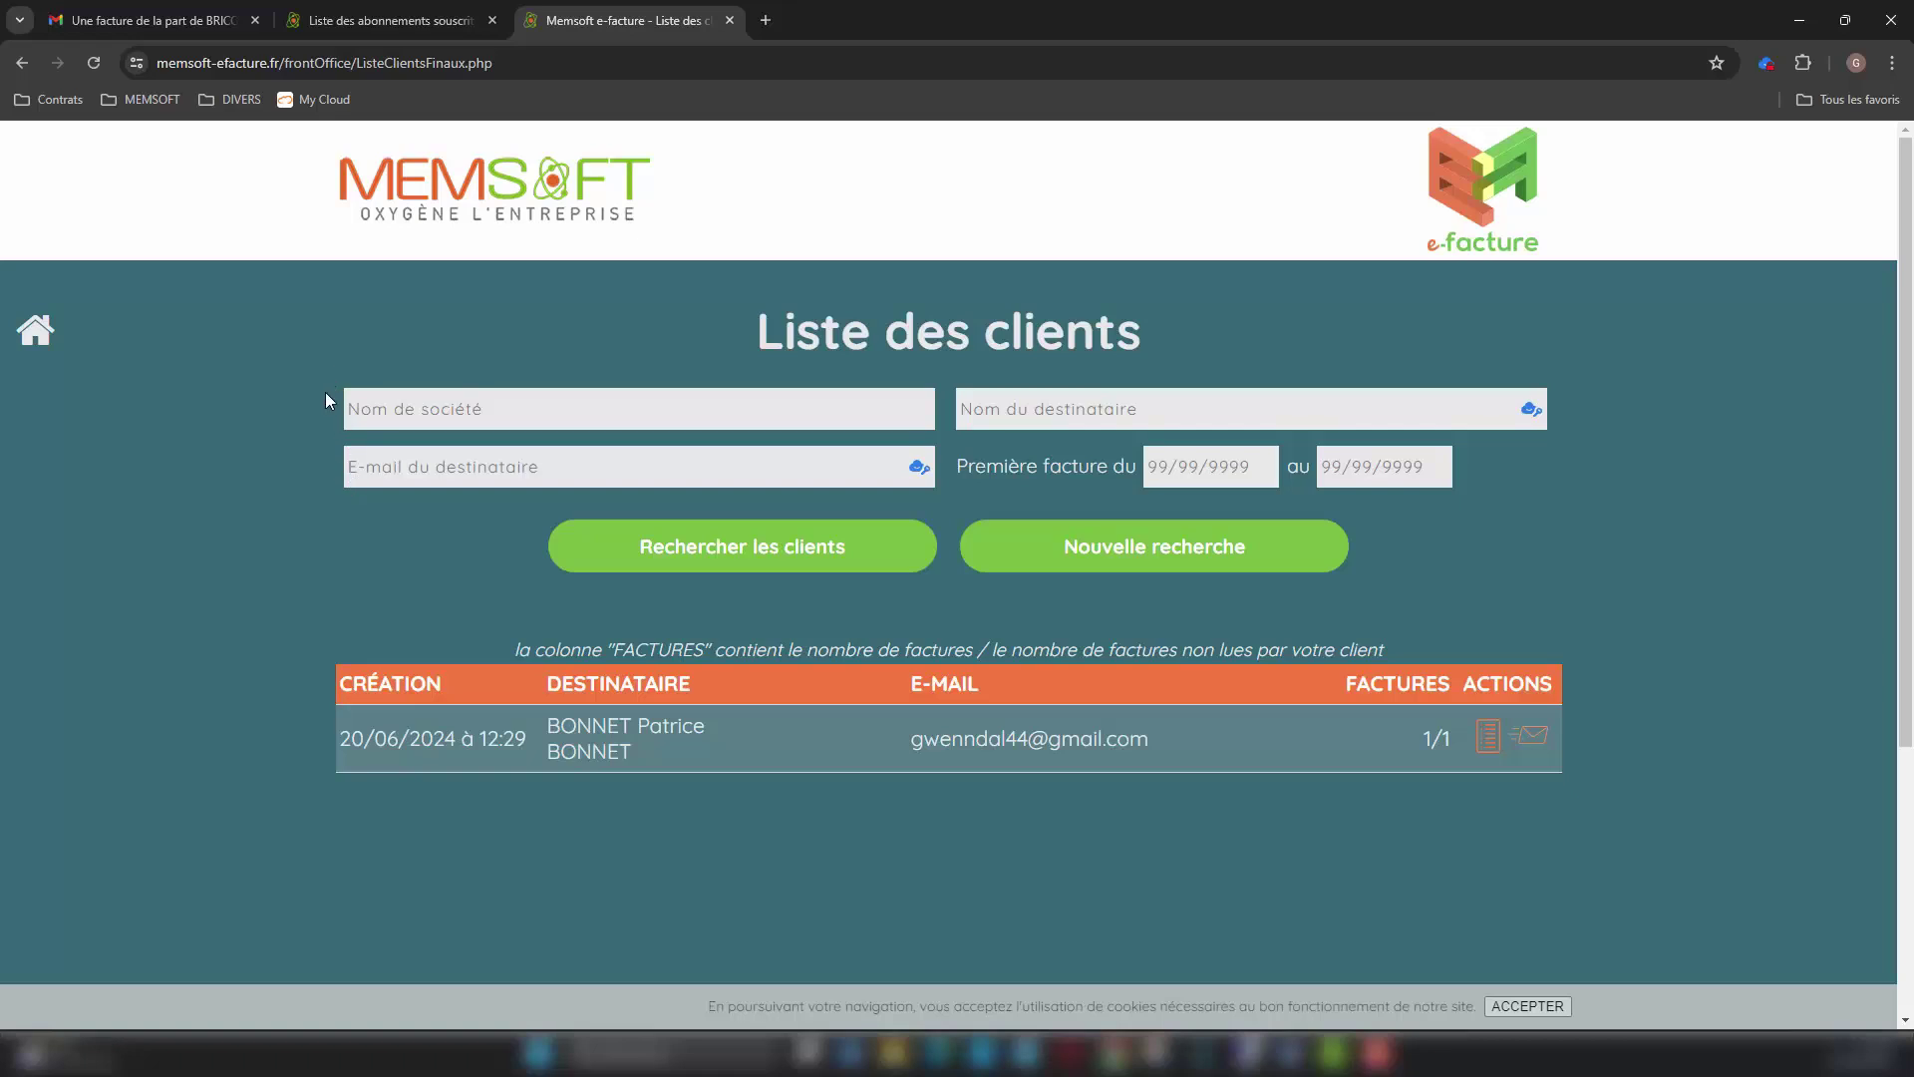
pyautogui.click(34, 329)
# Step: Review the first and follow-up email templates, then the sender's account details page
pyautogui.click(1147, 647)
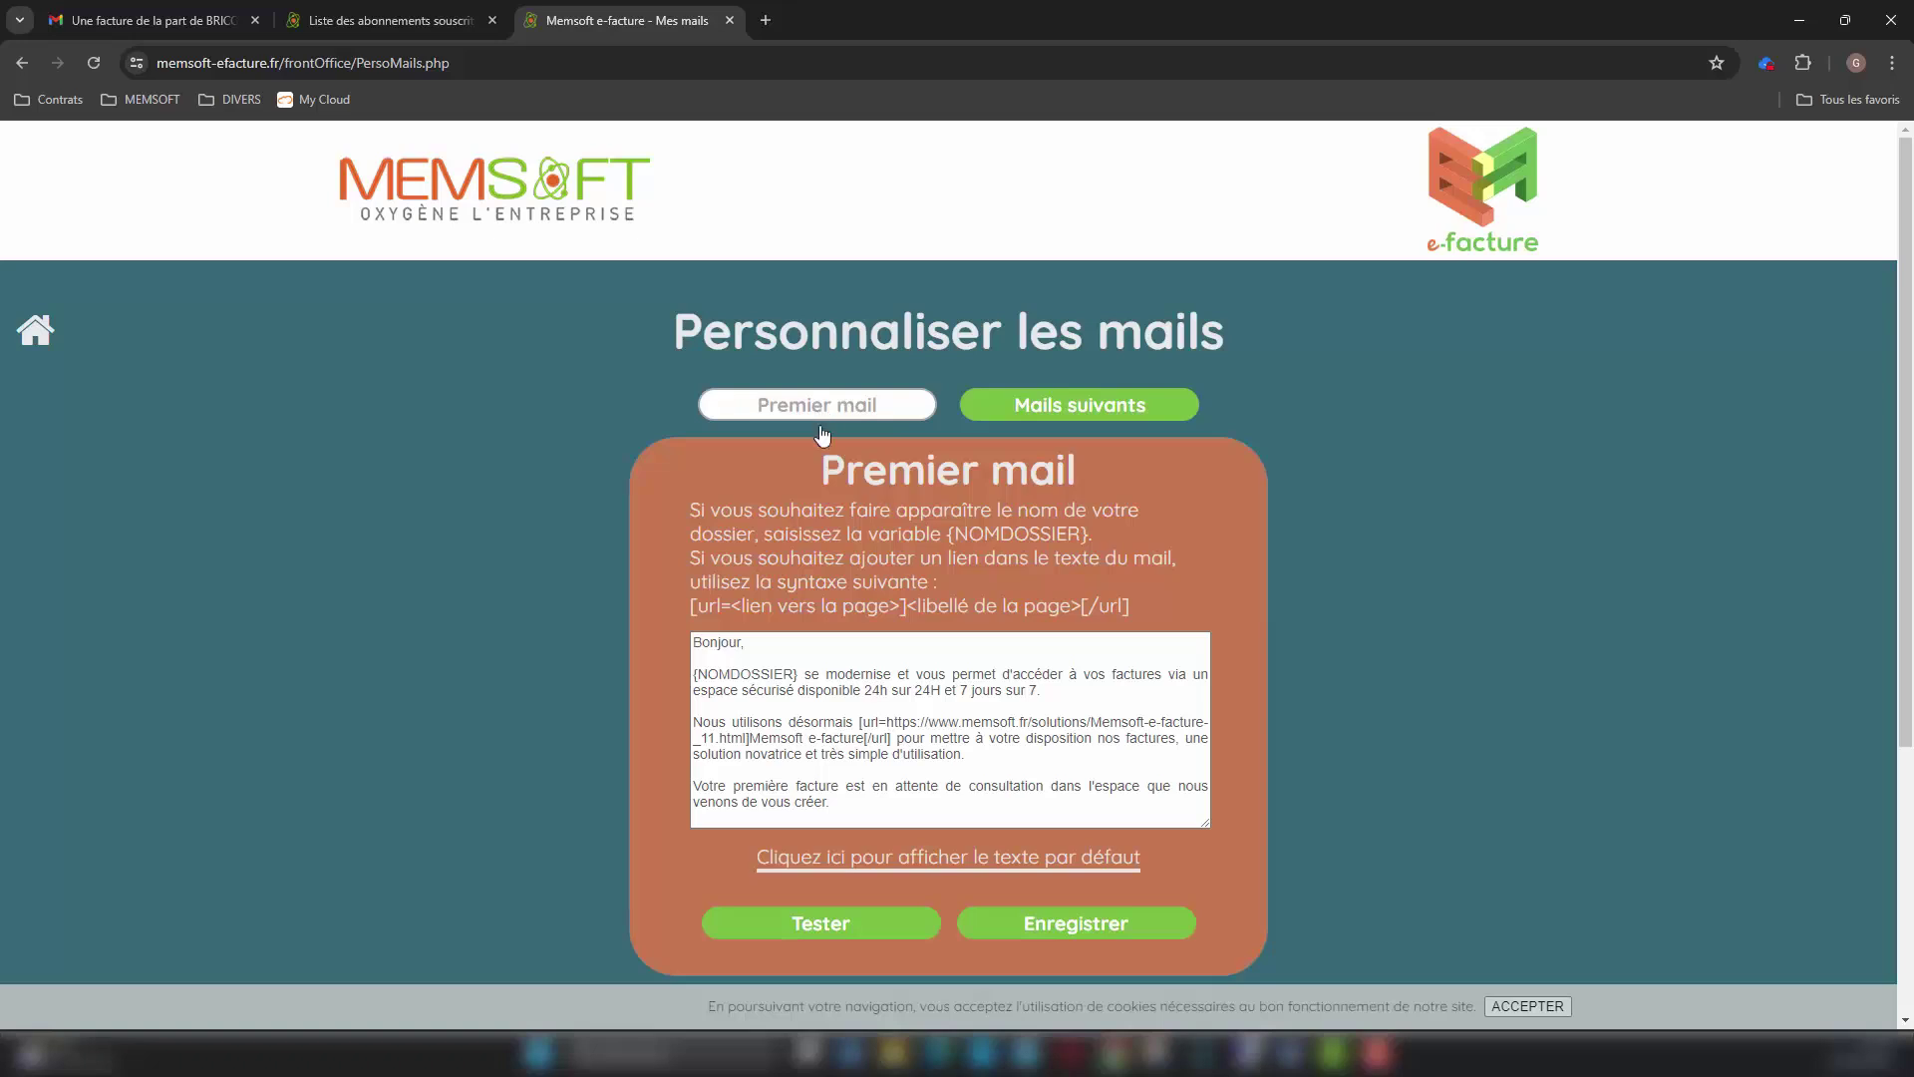
pyautogui.click(1069, 417)
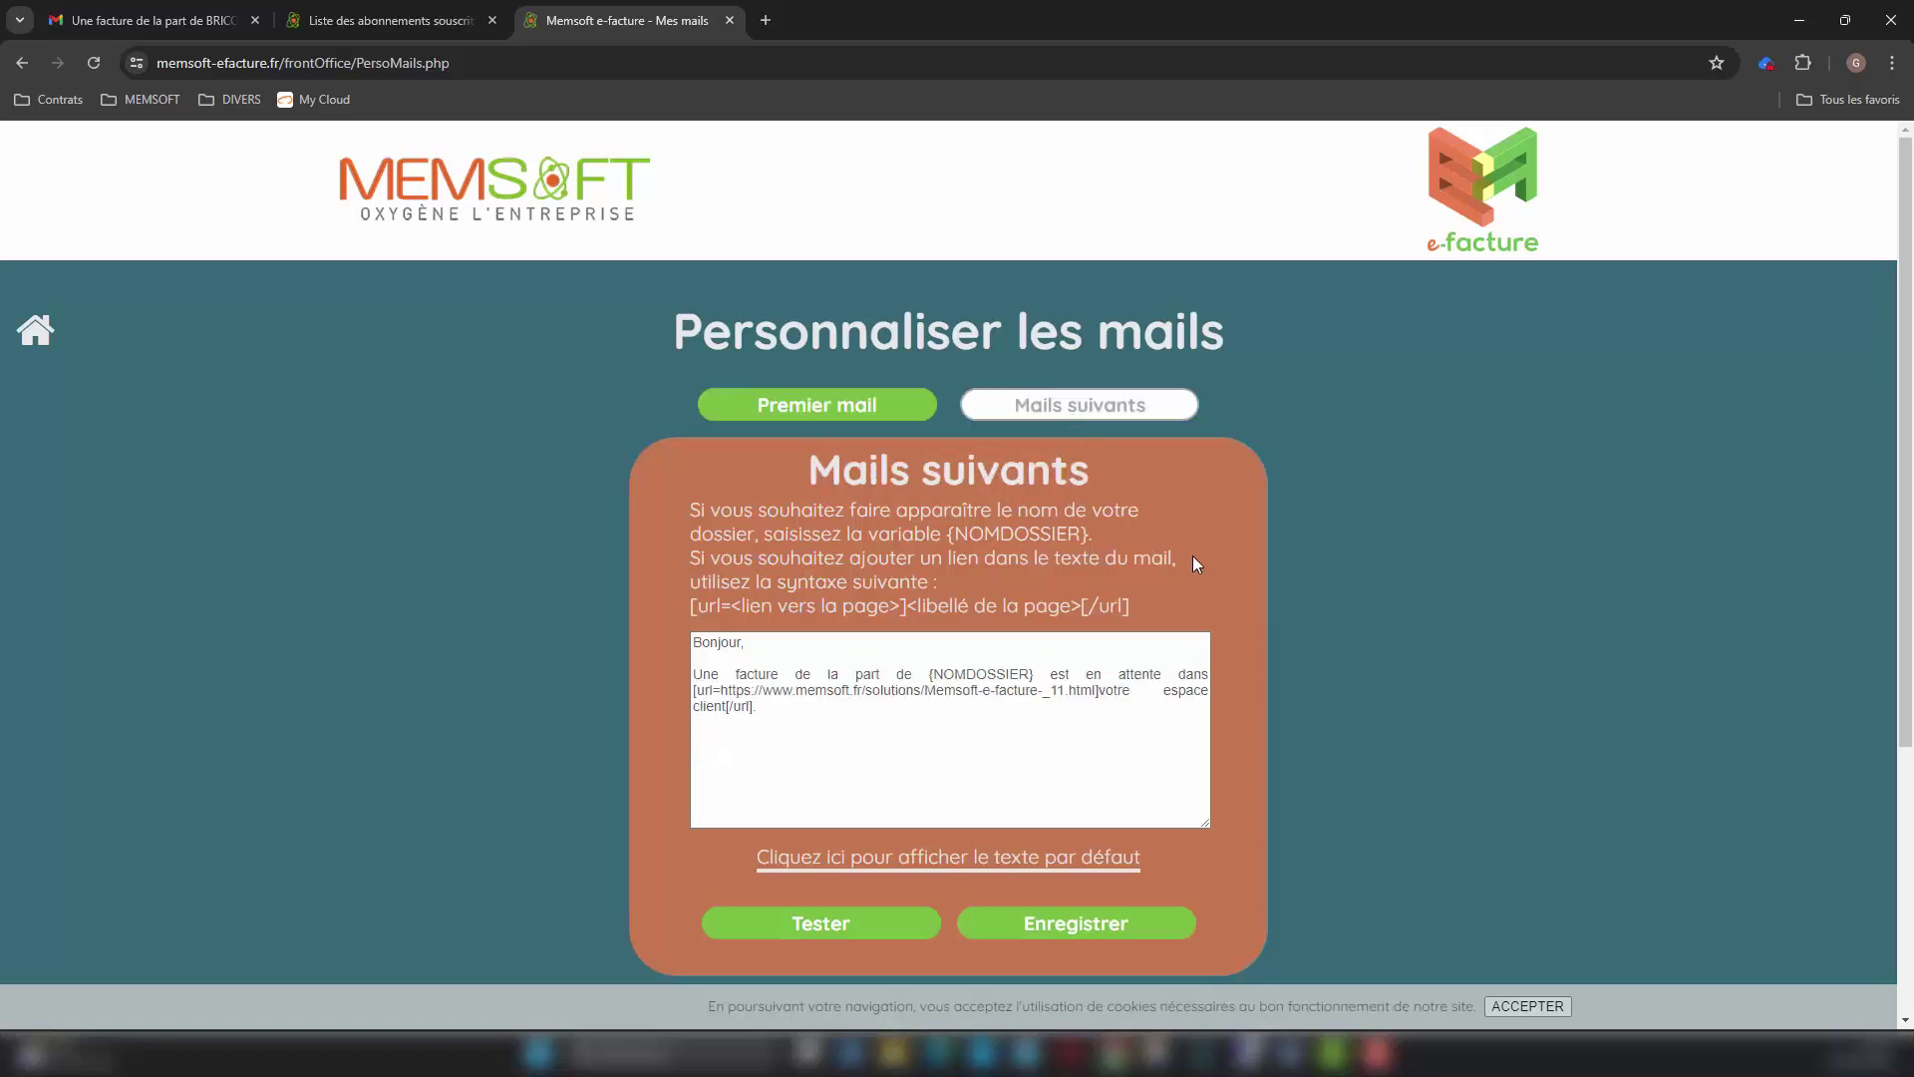
pyautogui.click(50, 337)
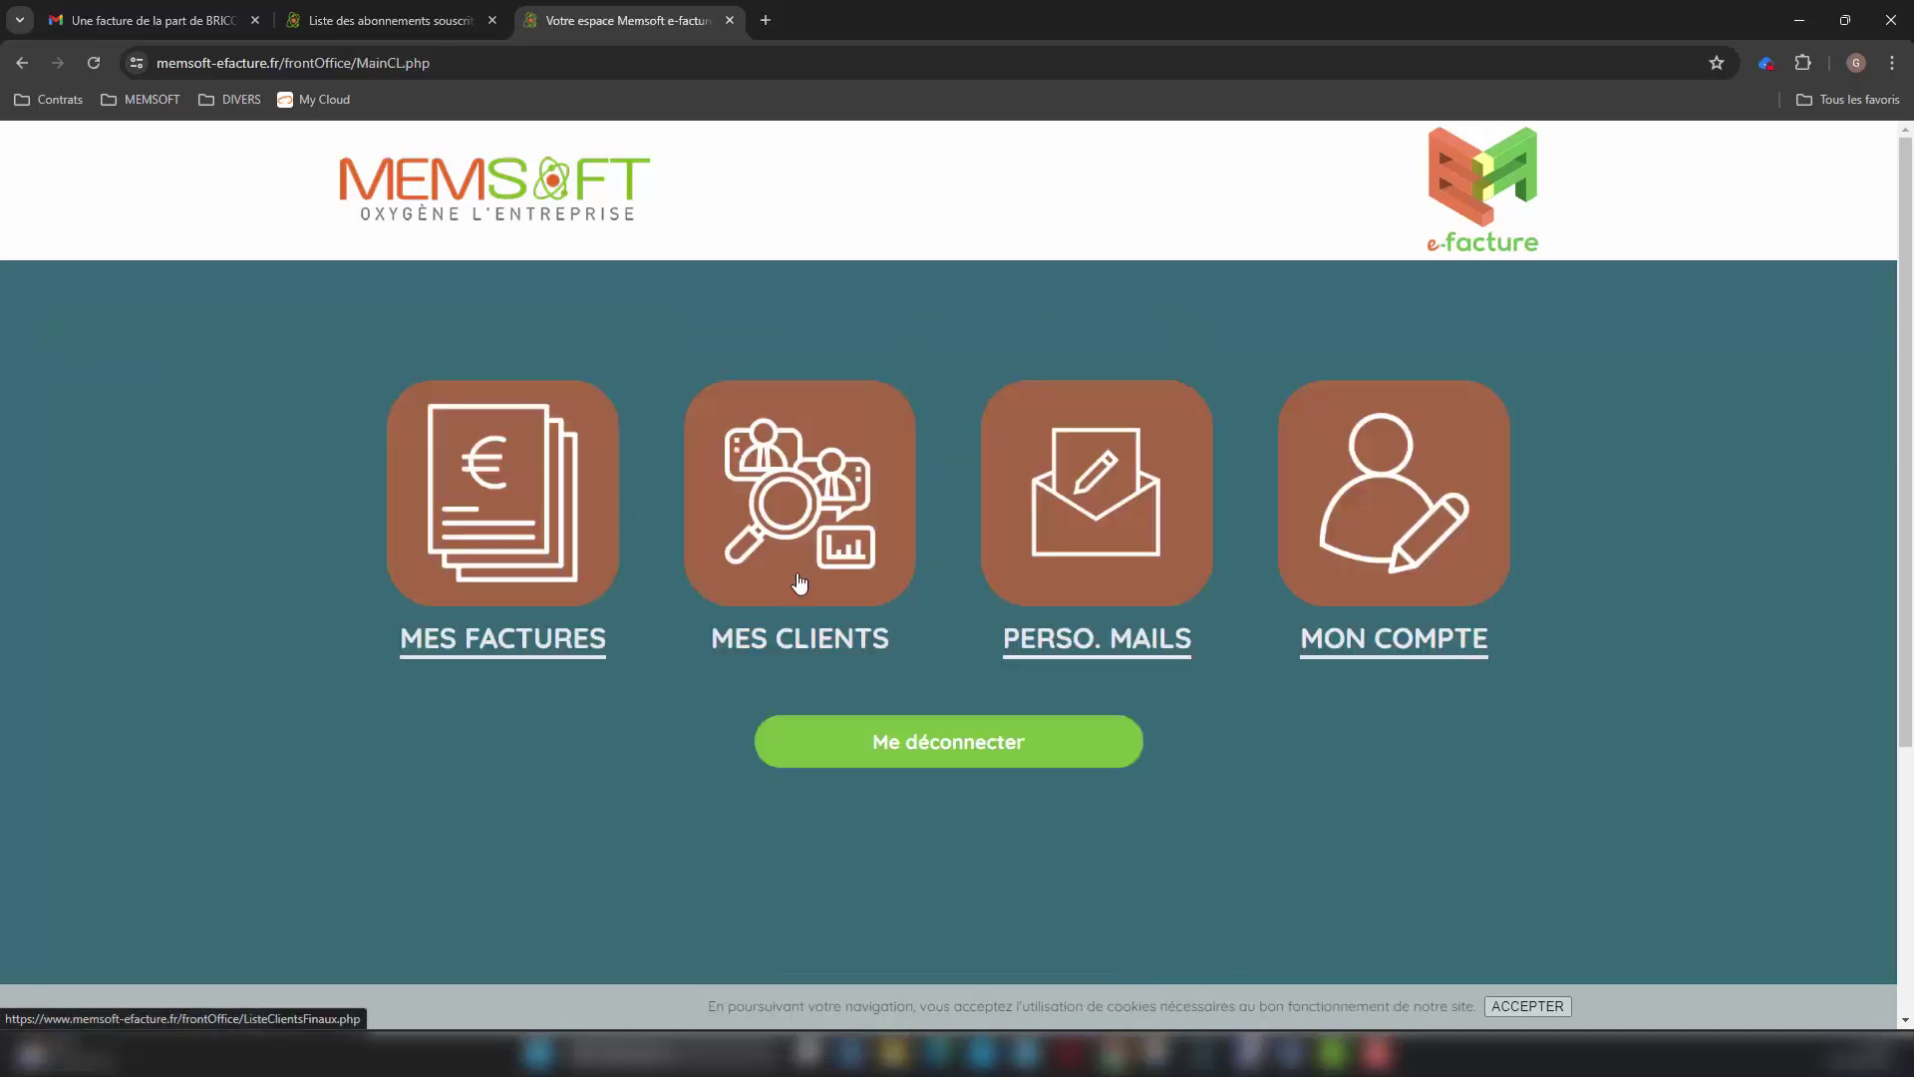
pyautogui.click(1392, 643)
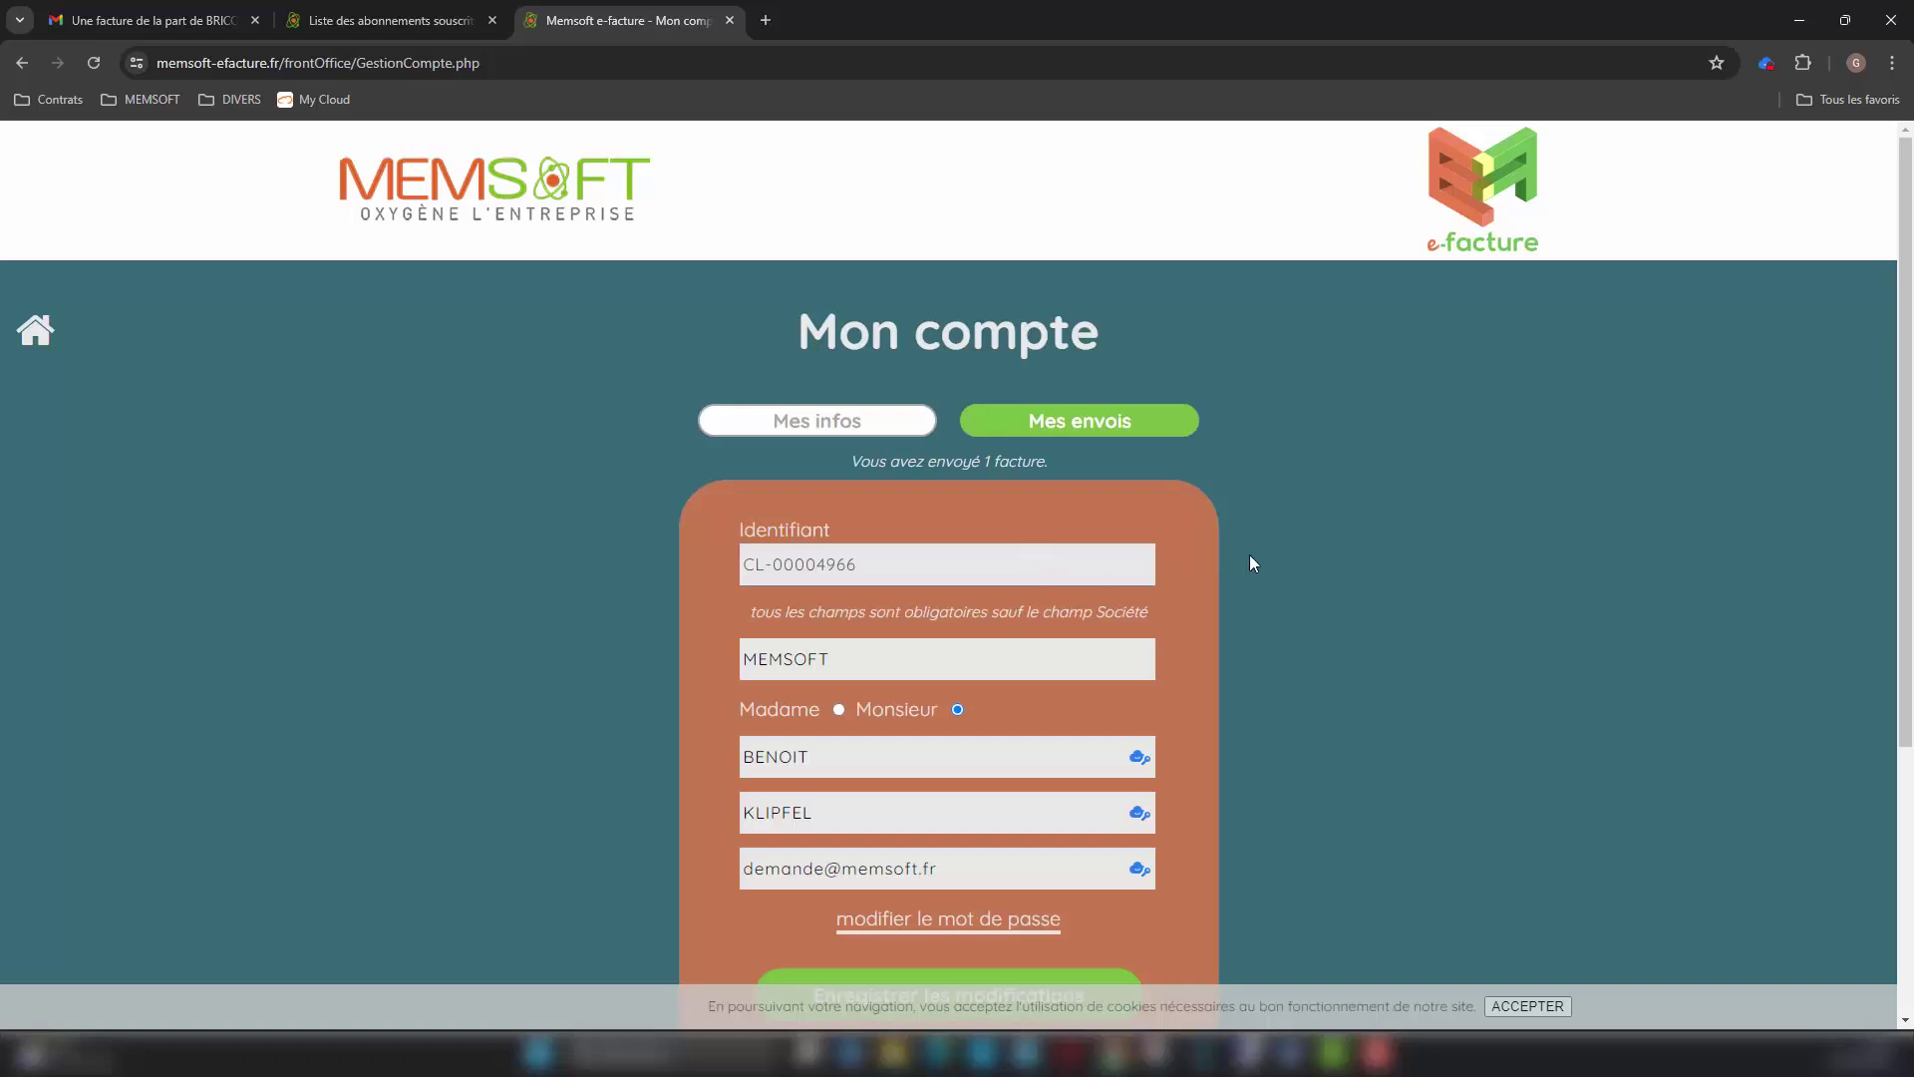
pyautogui.scroll(-2, 1325, 560)
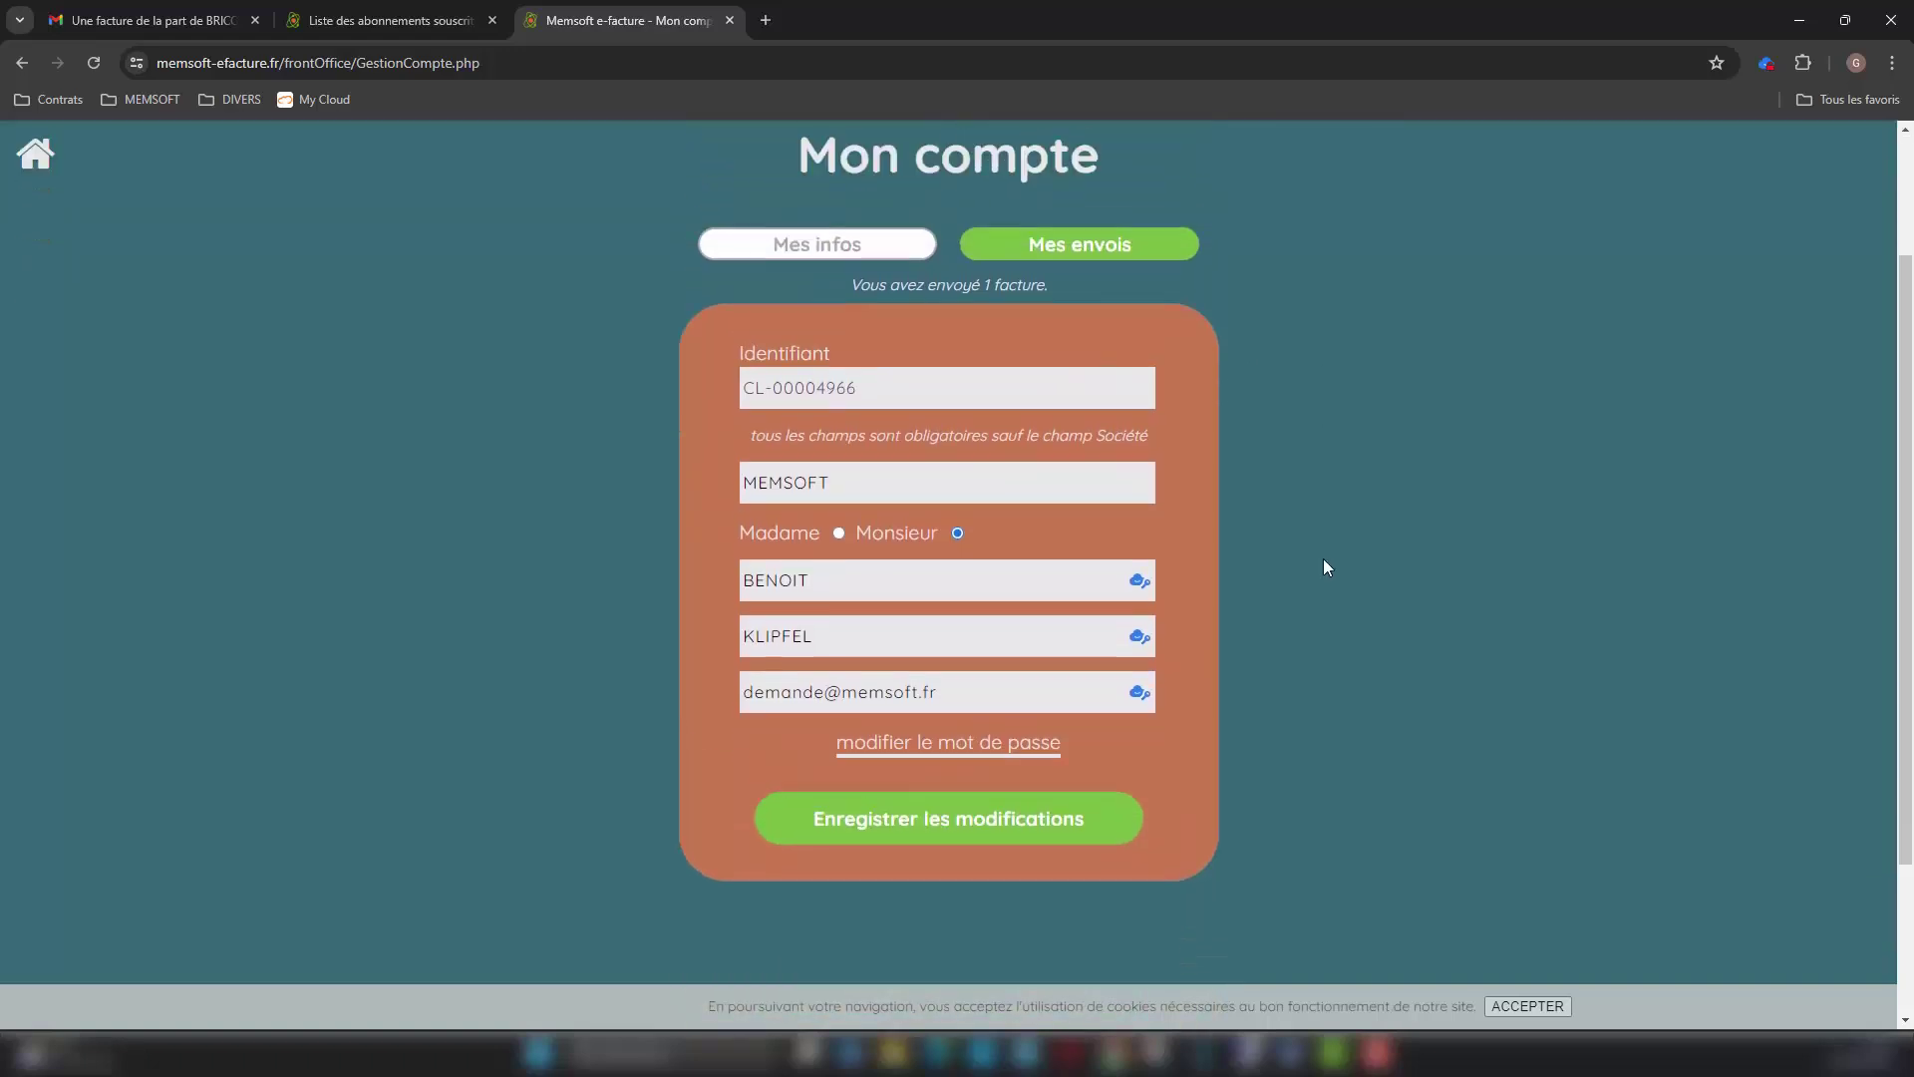
pyautogui.scroll(2, 1324, 561)
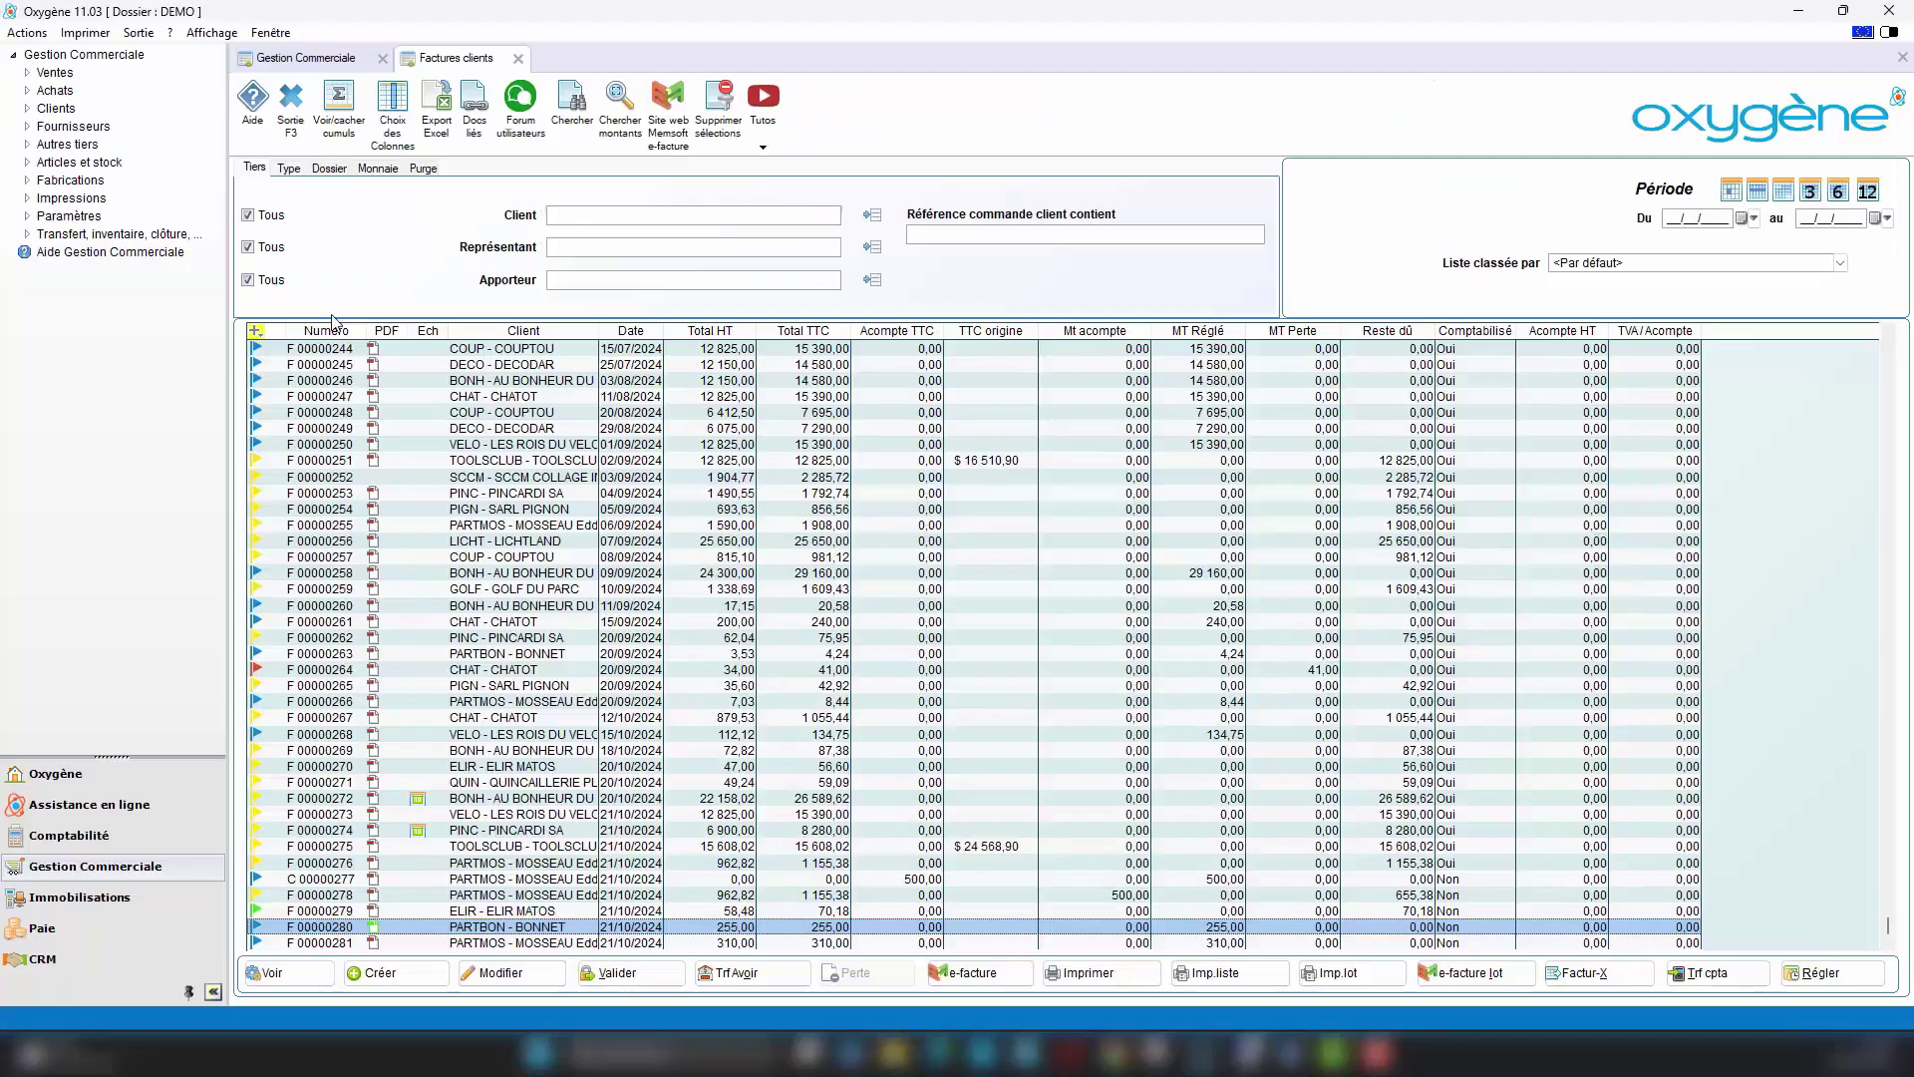
# Step: Open the Aide help for the Factures clients window, showing the invoices and credit notes dashboard page
pyautogui.click(252, 104)
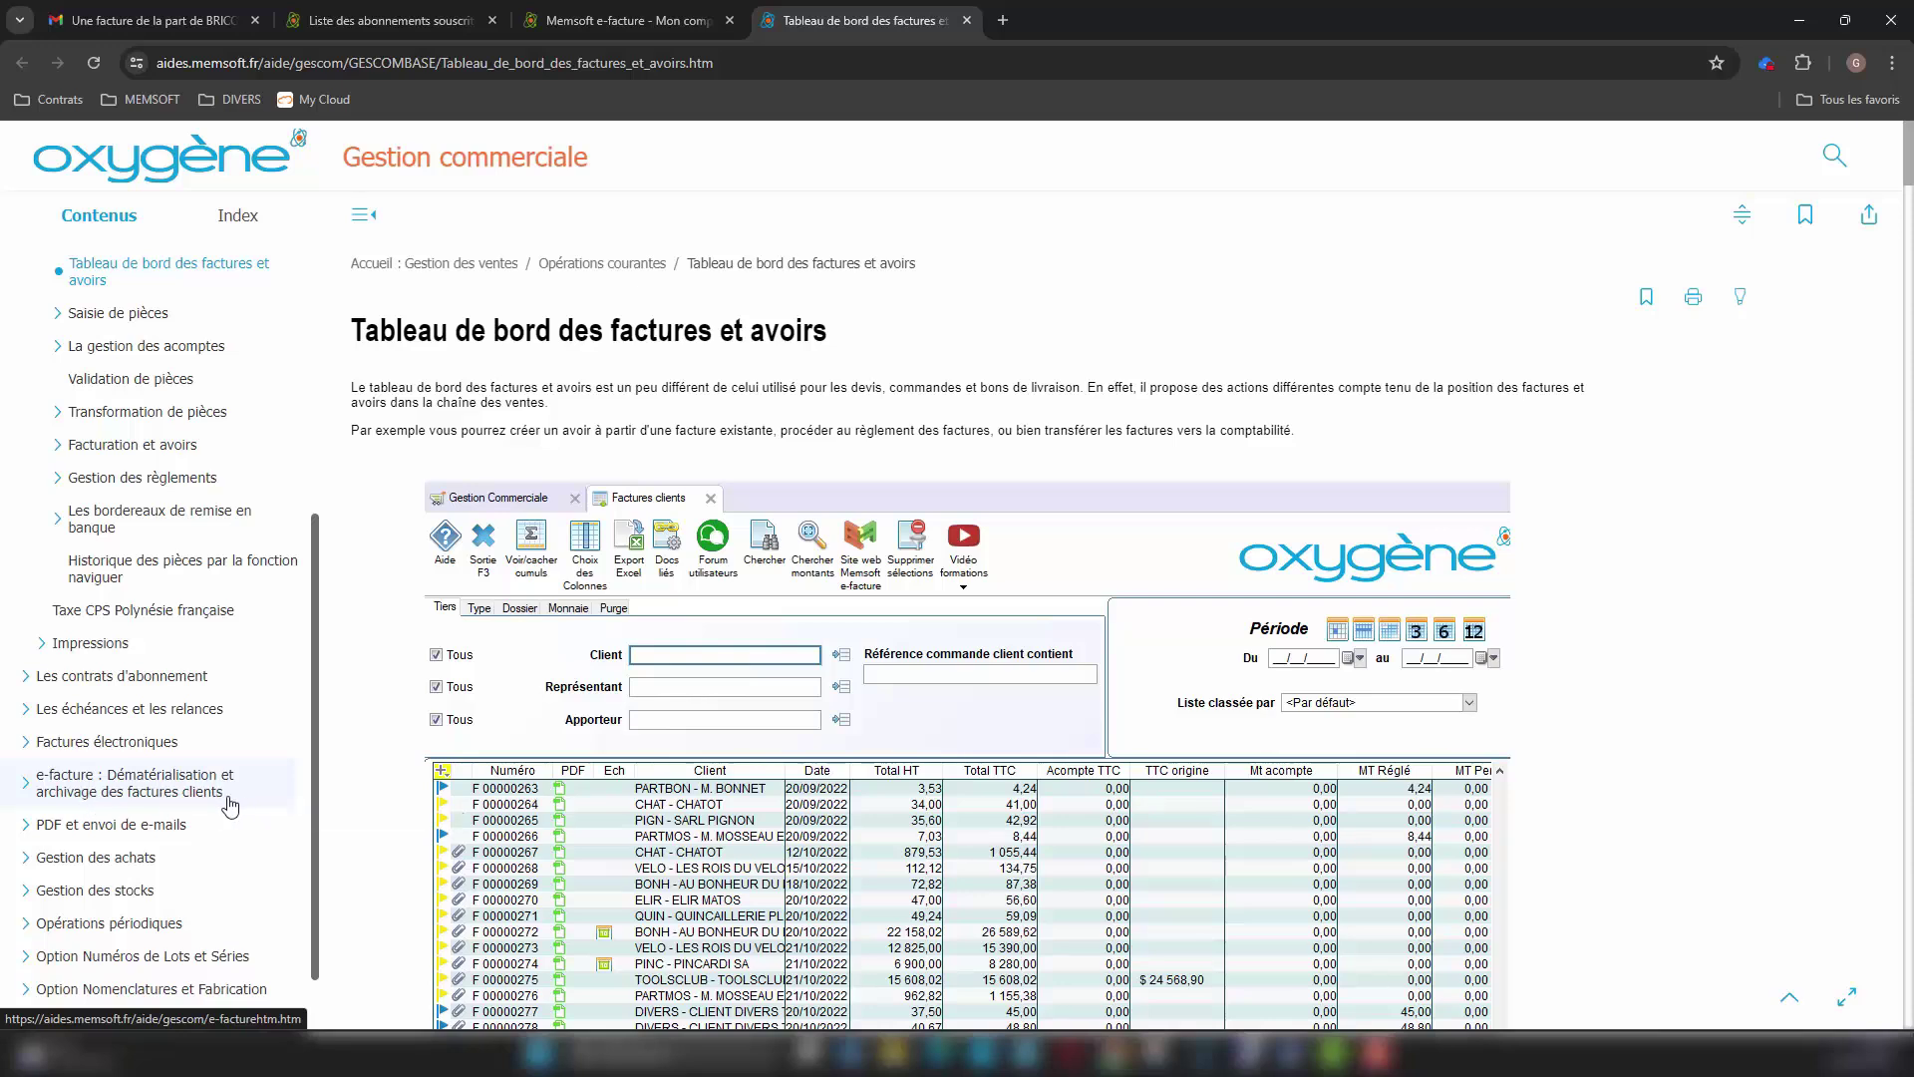
# Step: Browse the e-facture help Introduction and Installation pages, then open 'Utilisation de la fonction e-facture'
pyautogui.click(144, 790)
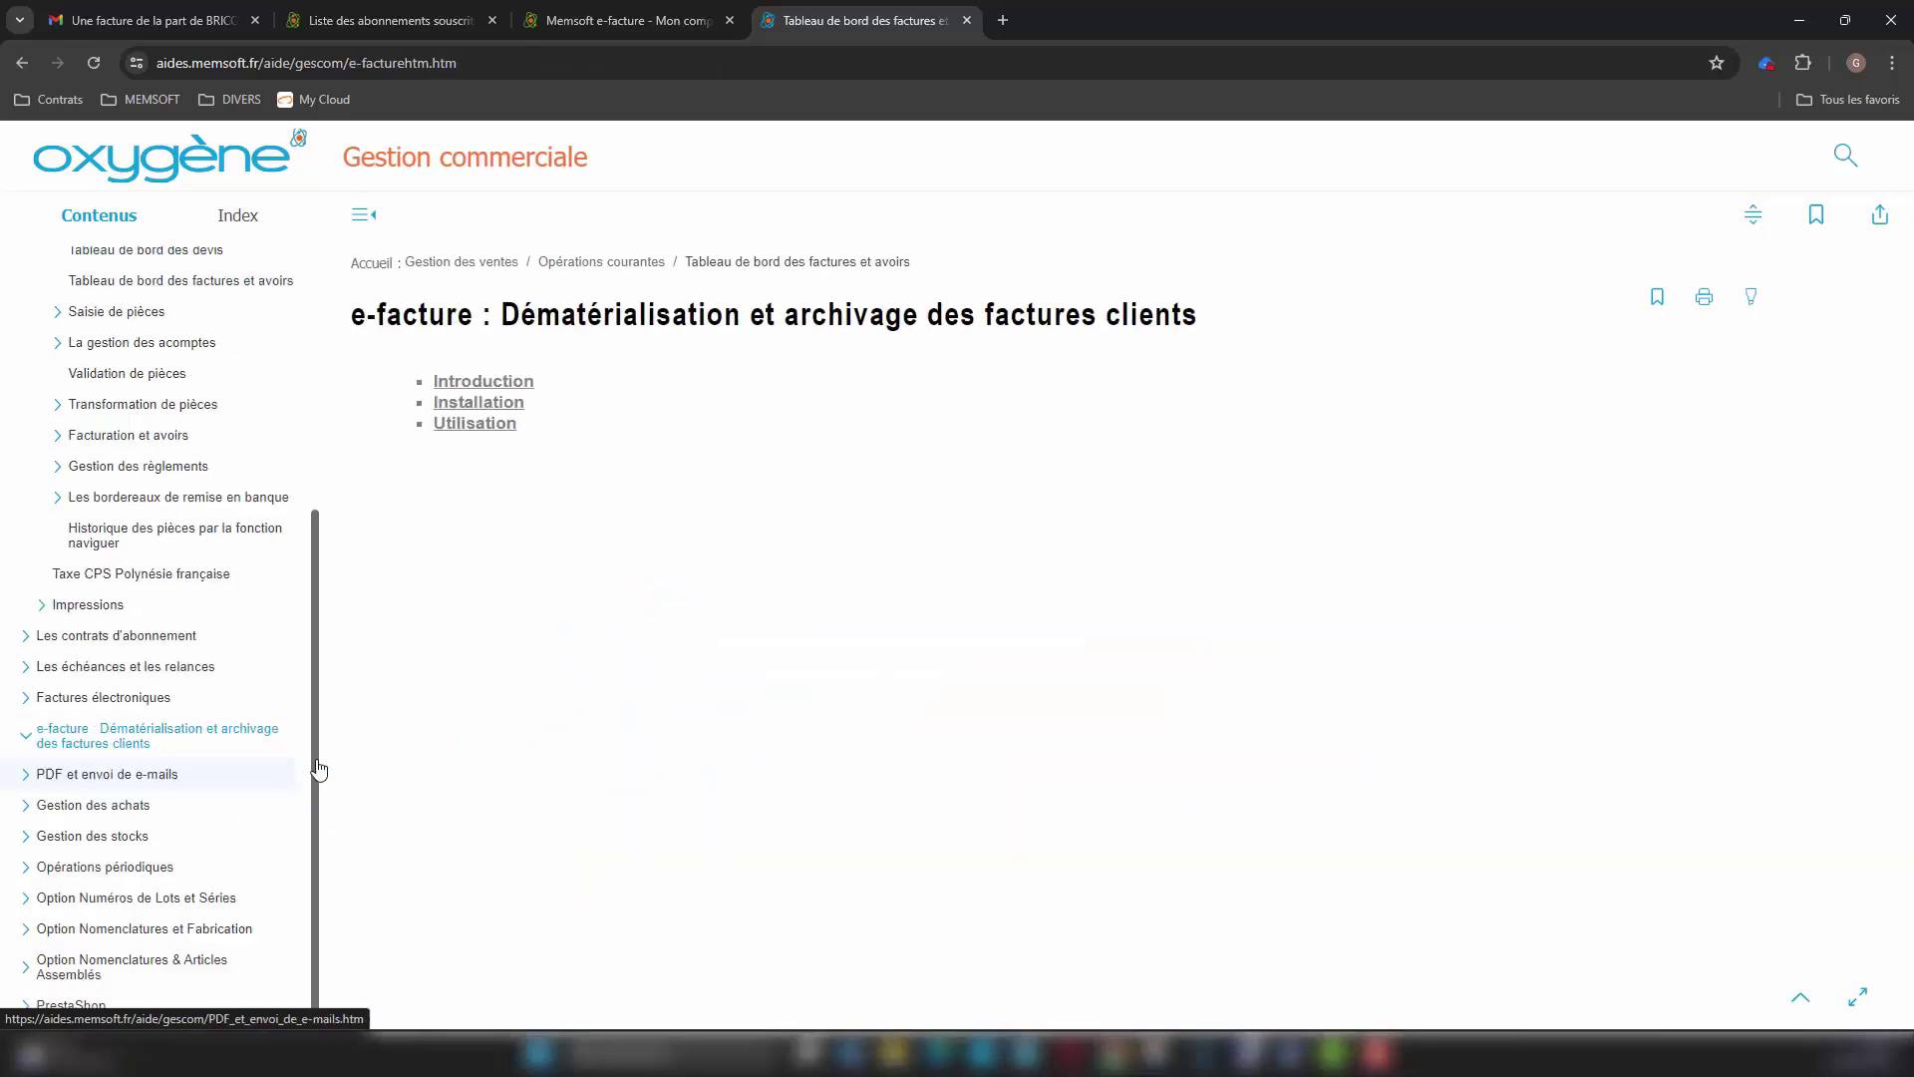
pyautogui.click(509, 385)
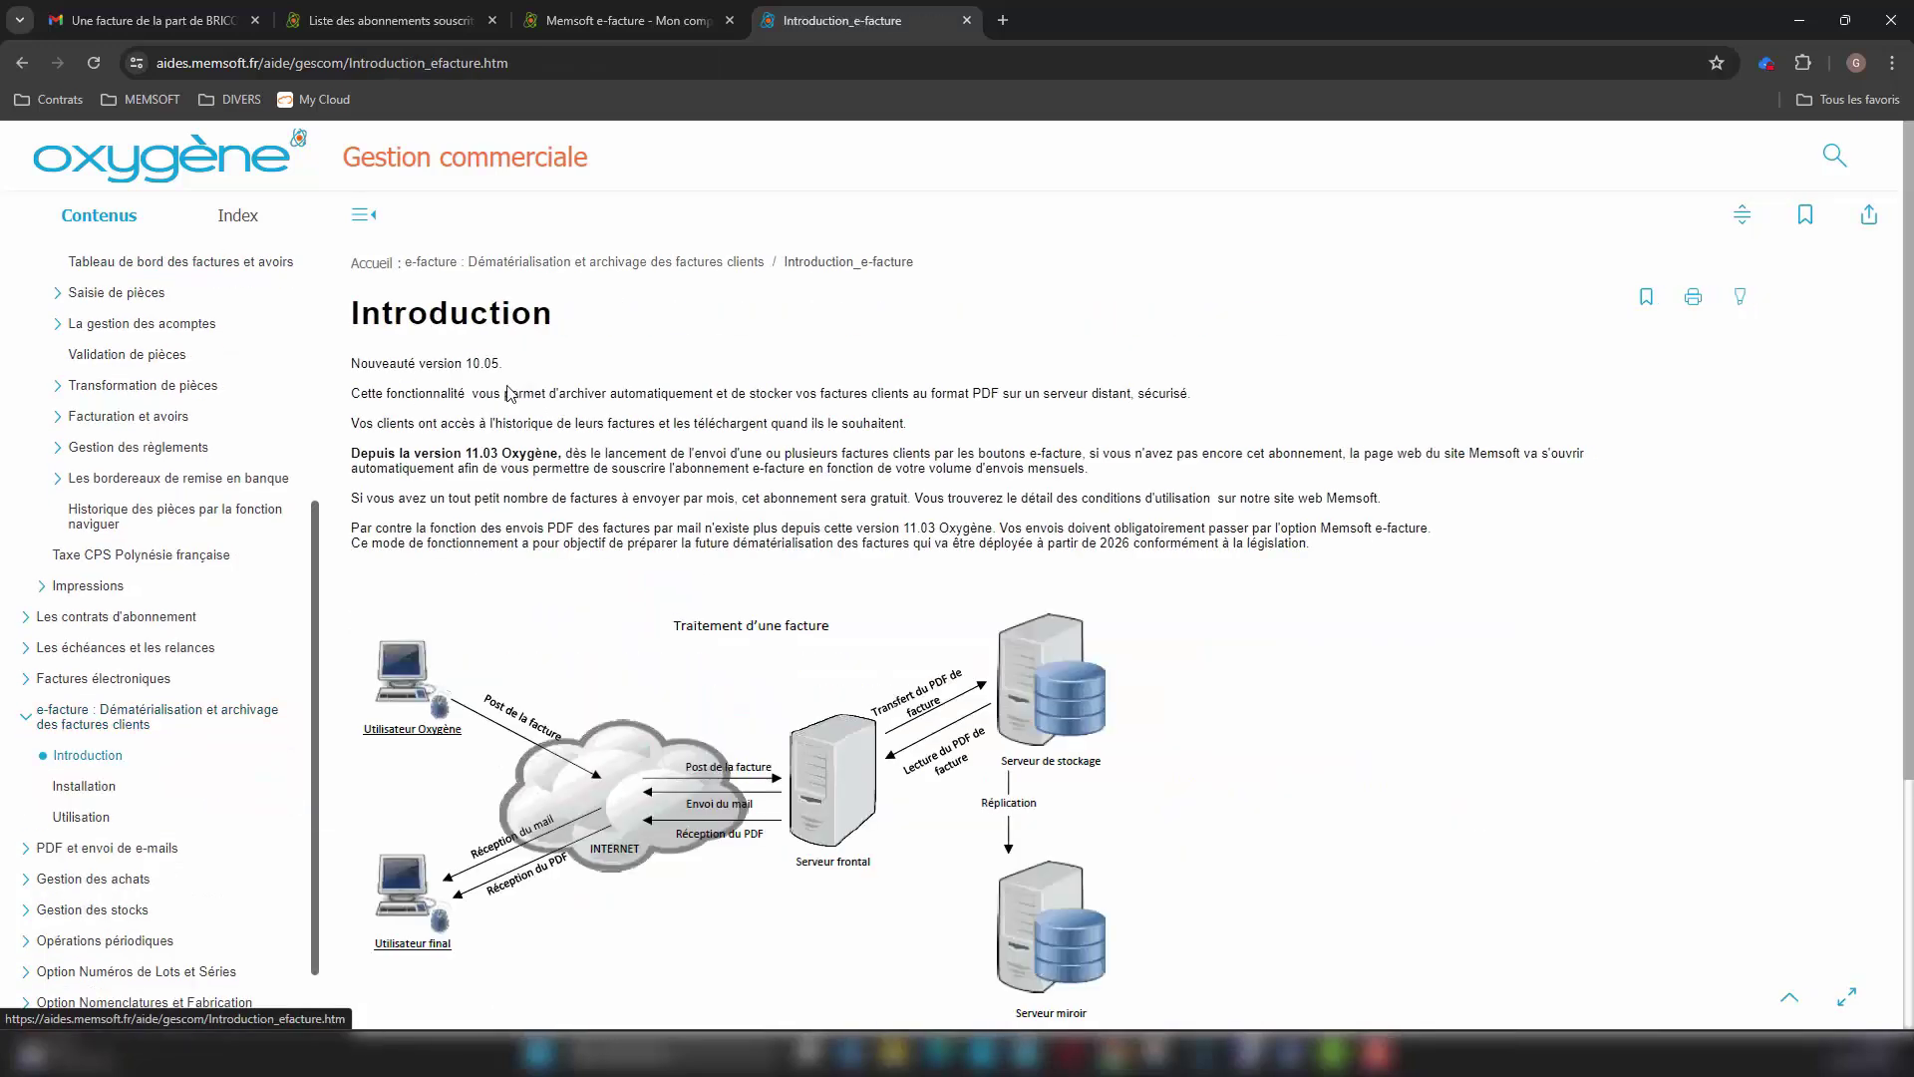
pyautogui.click(32, 62)
pyautogui.click(493, 398)
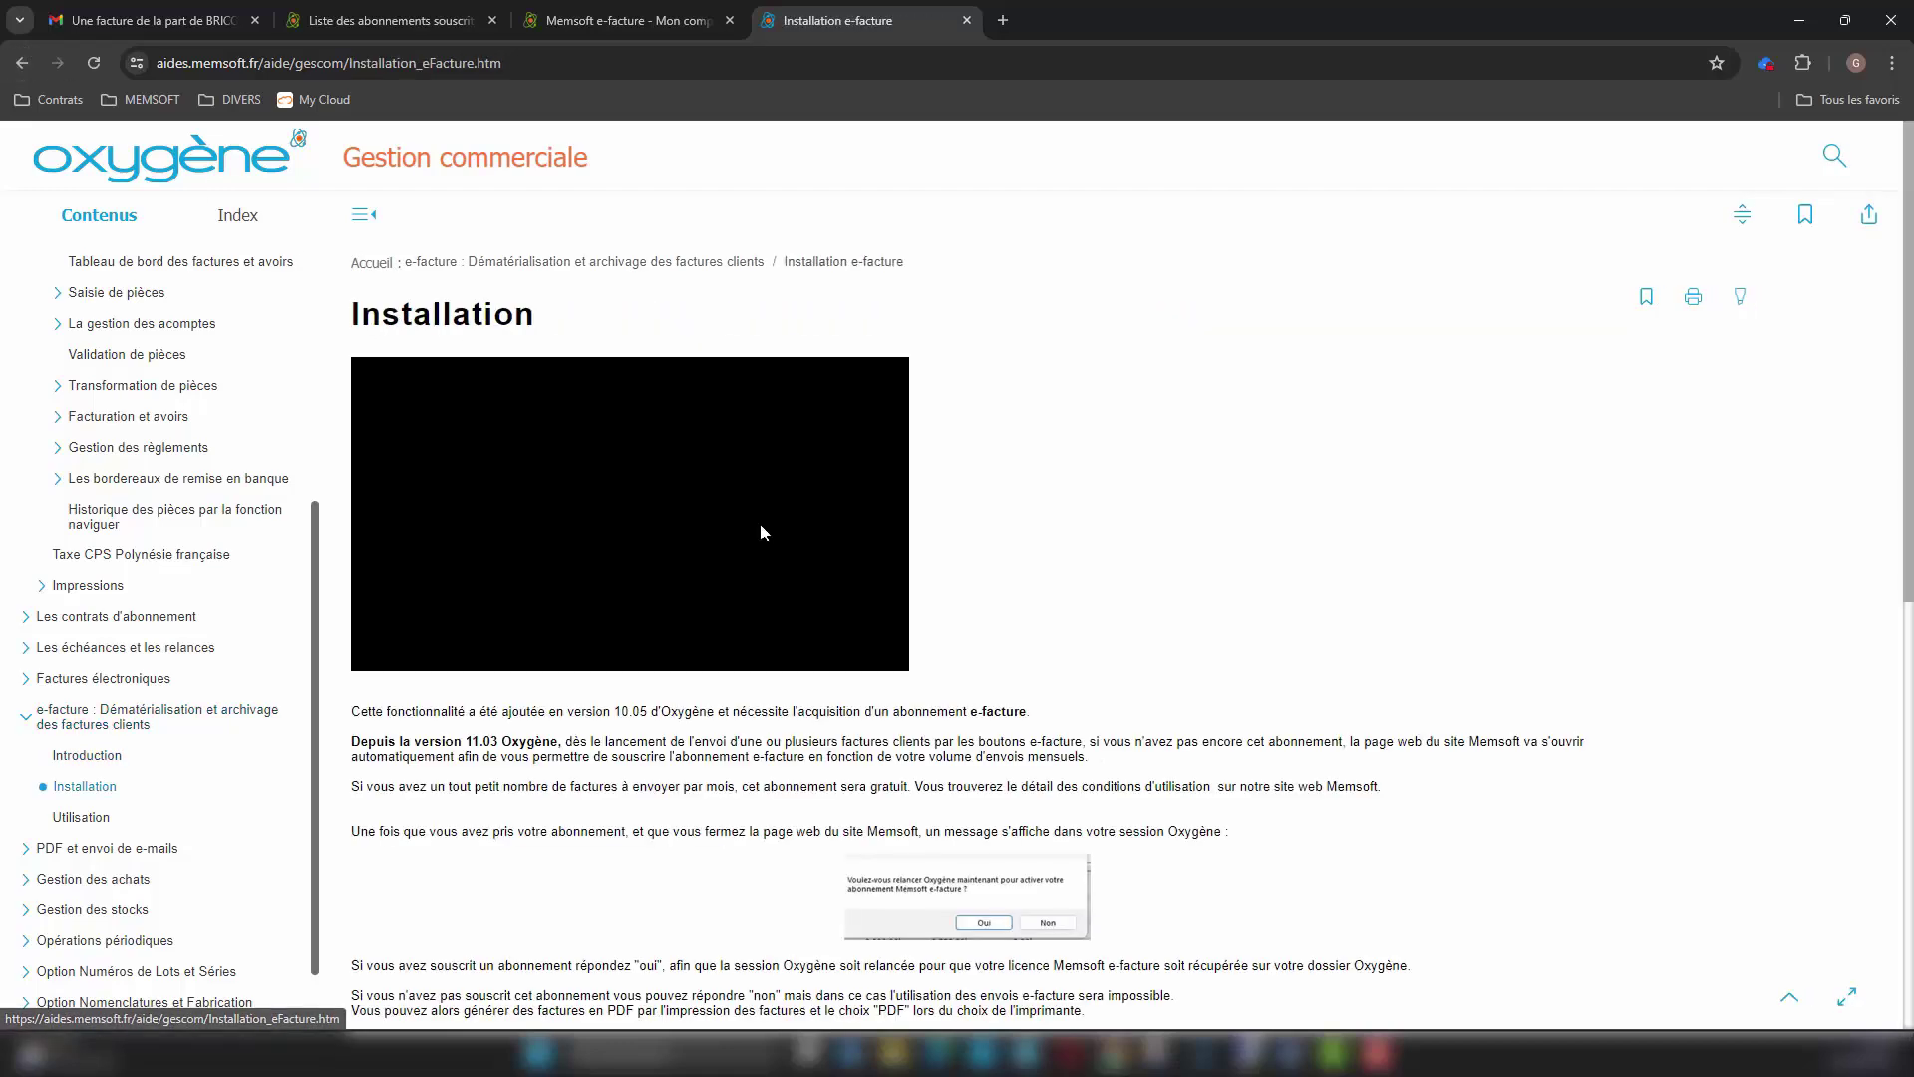
pyautogui.scroll(-8, 759, 565)
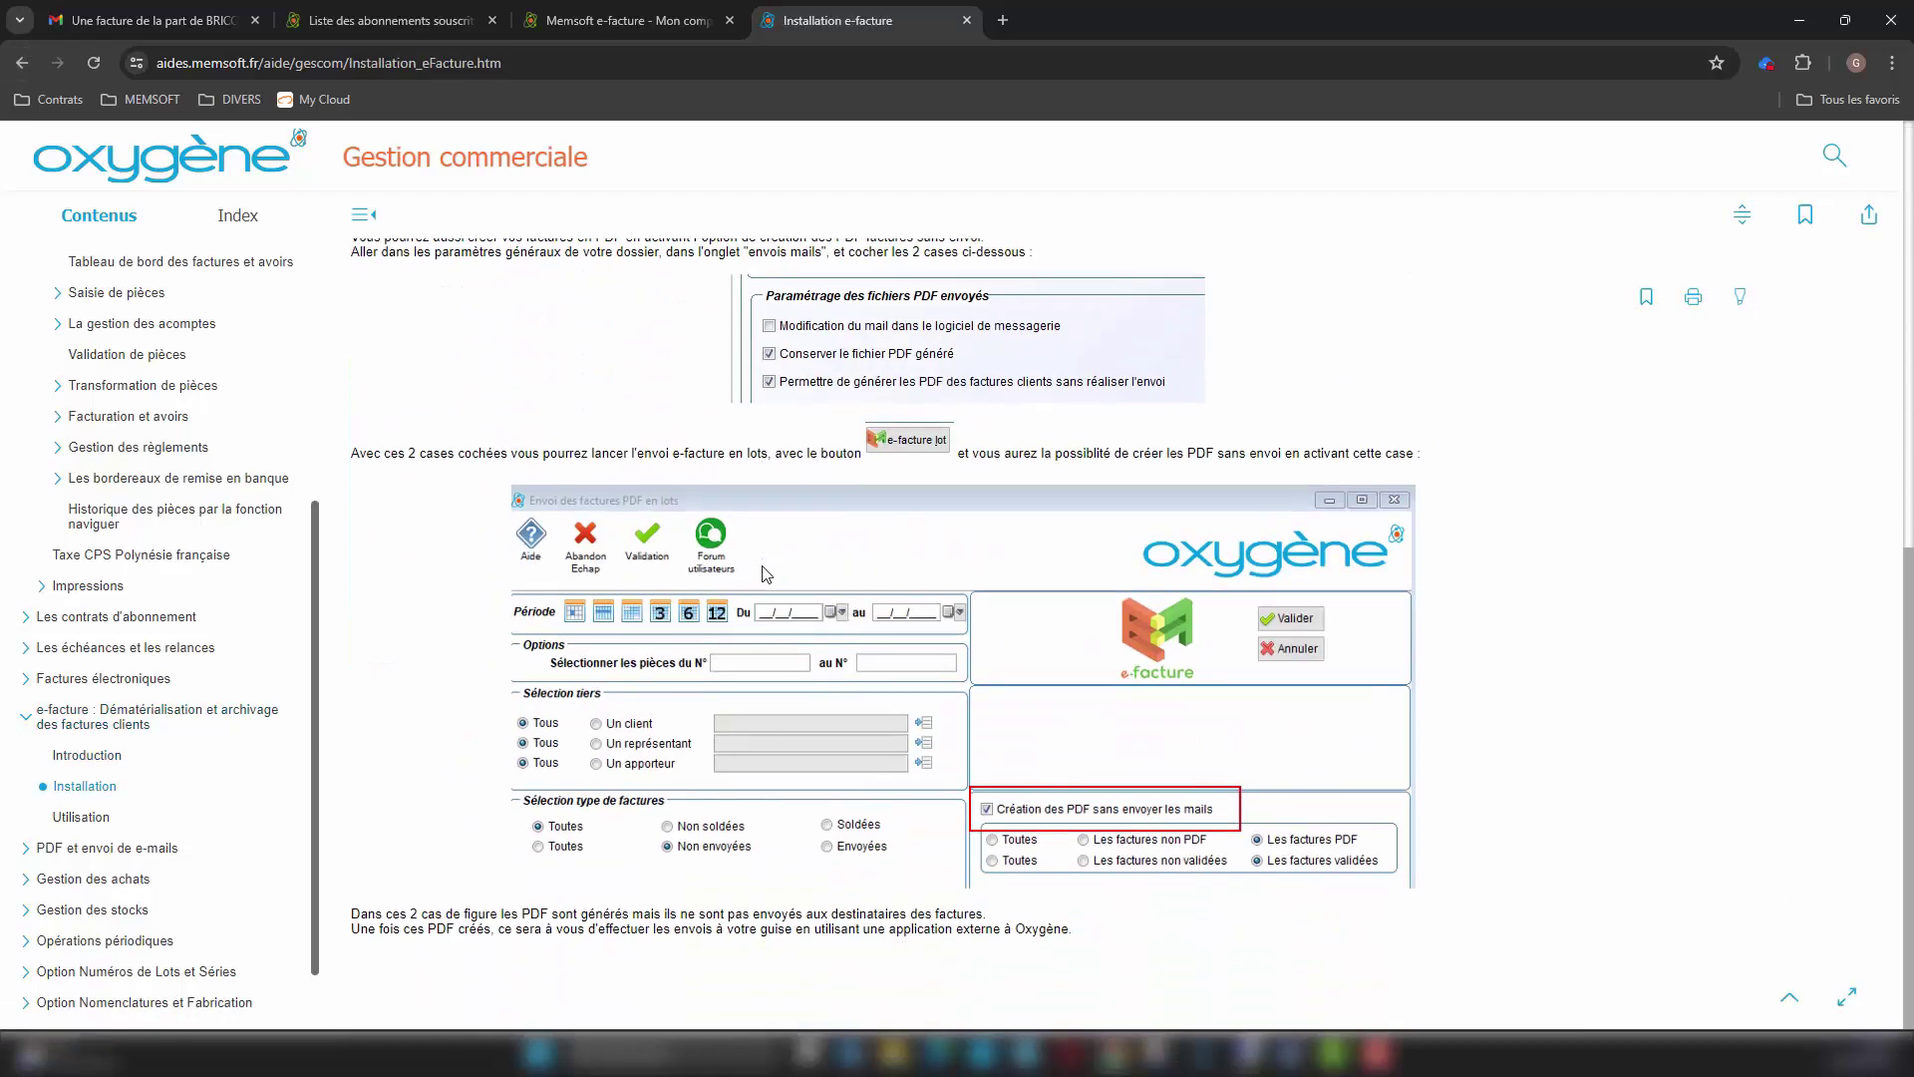
pyautogui.scroll(6, 788, 534)
pyautogui.click(30, 62)
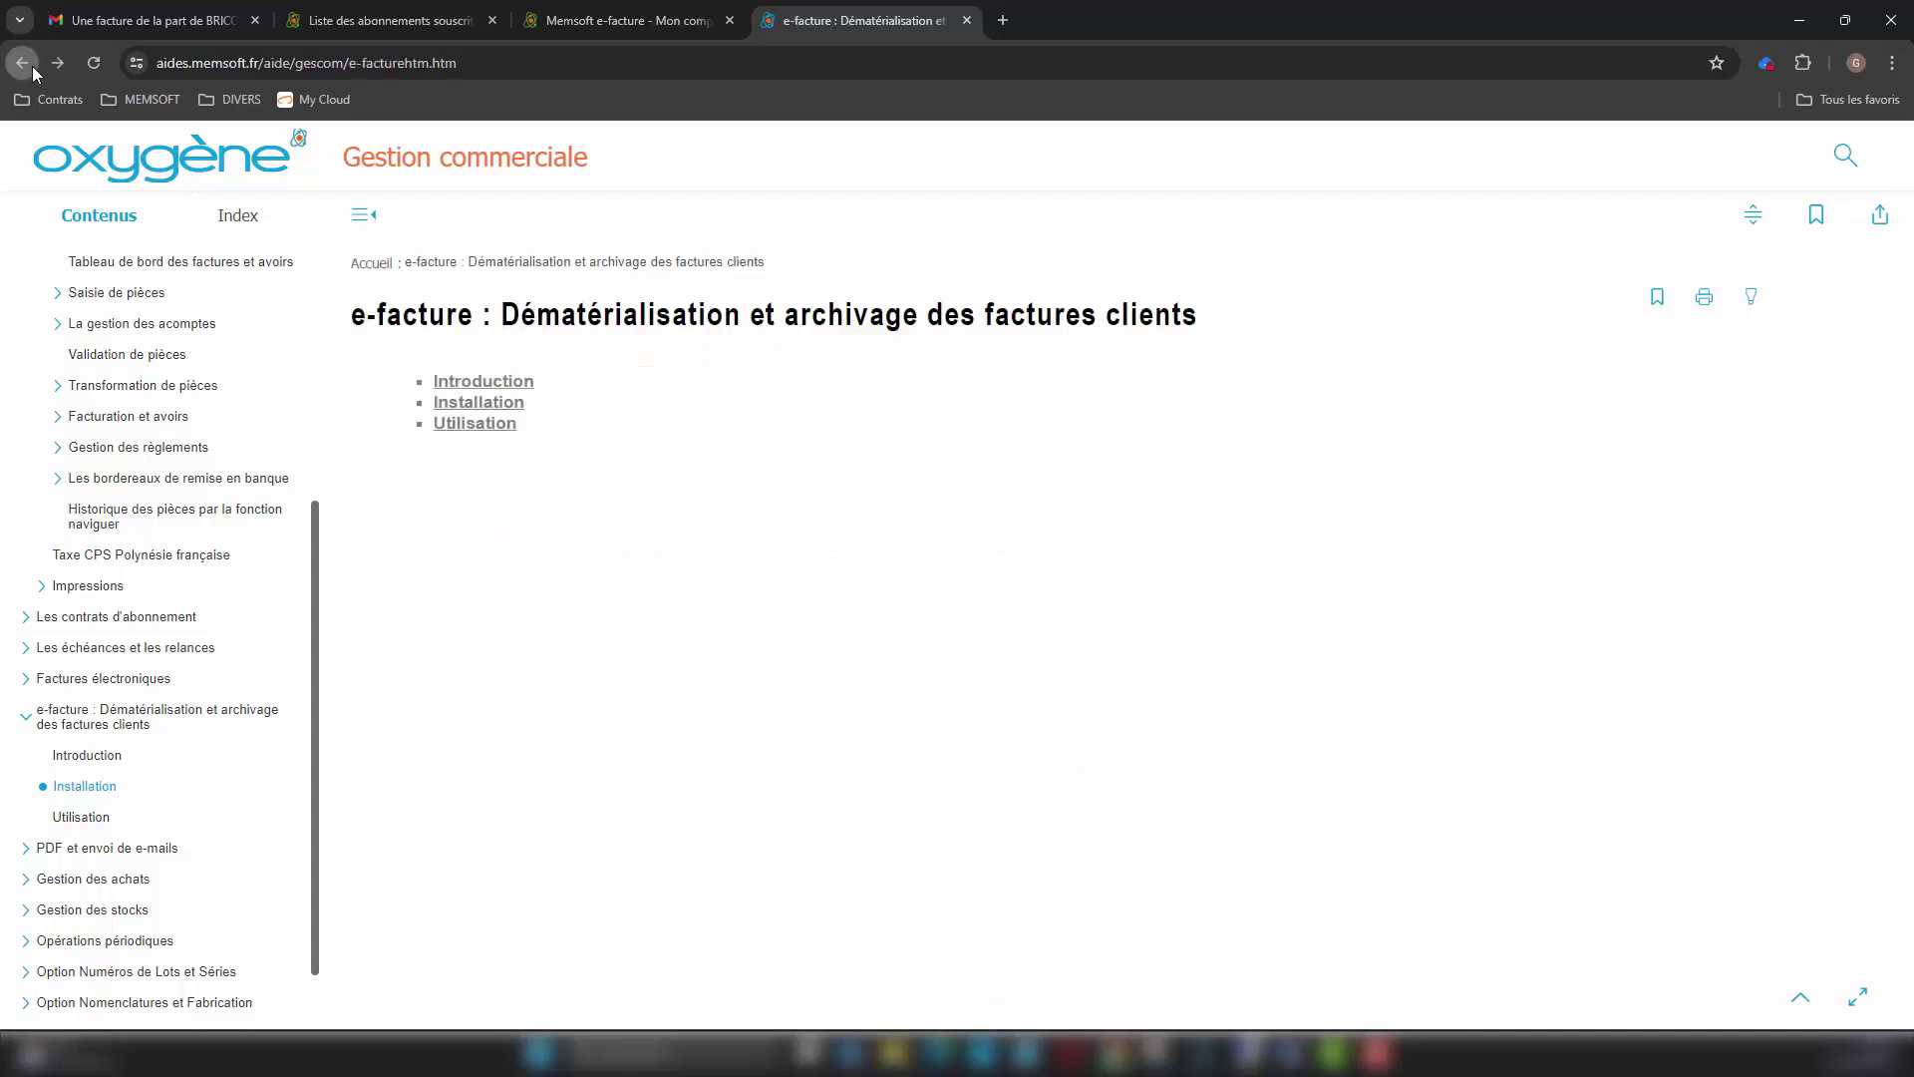
pyautogui.click(465, 420)
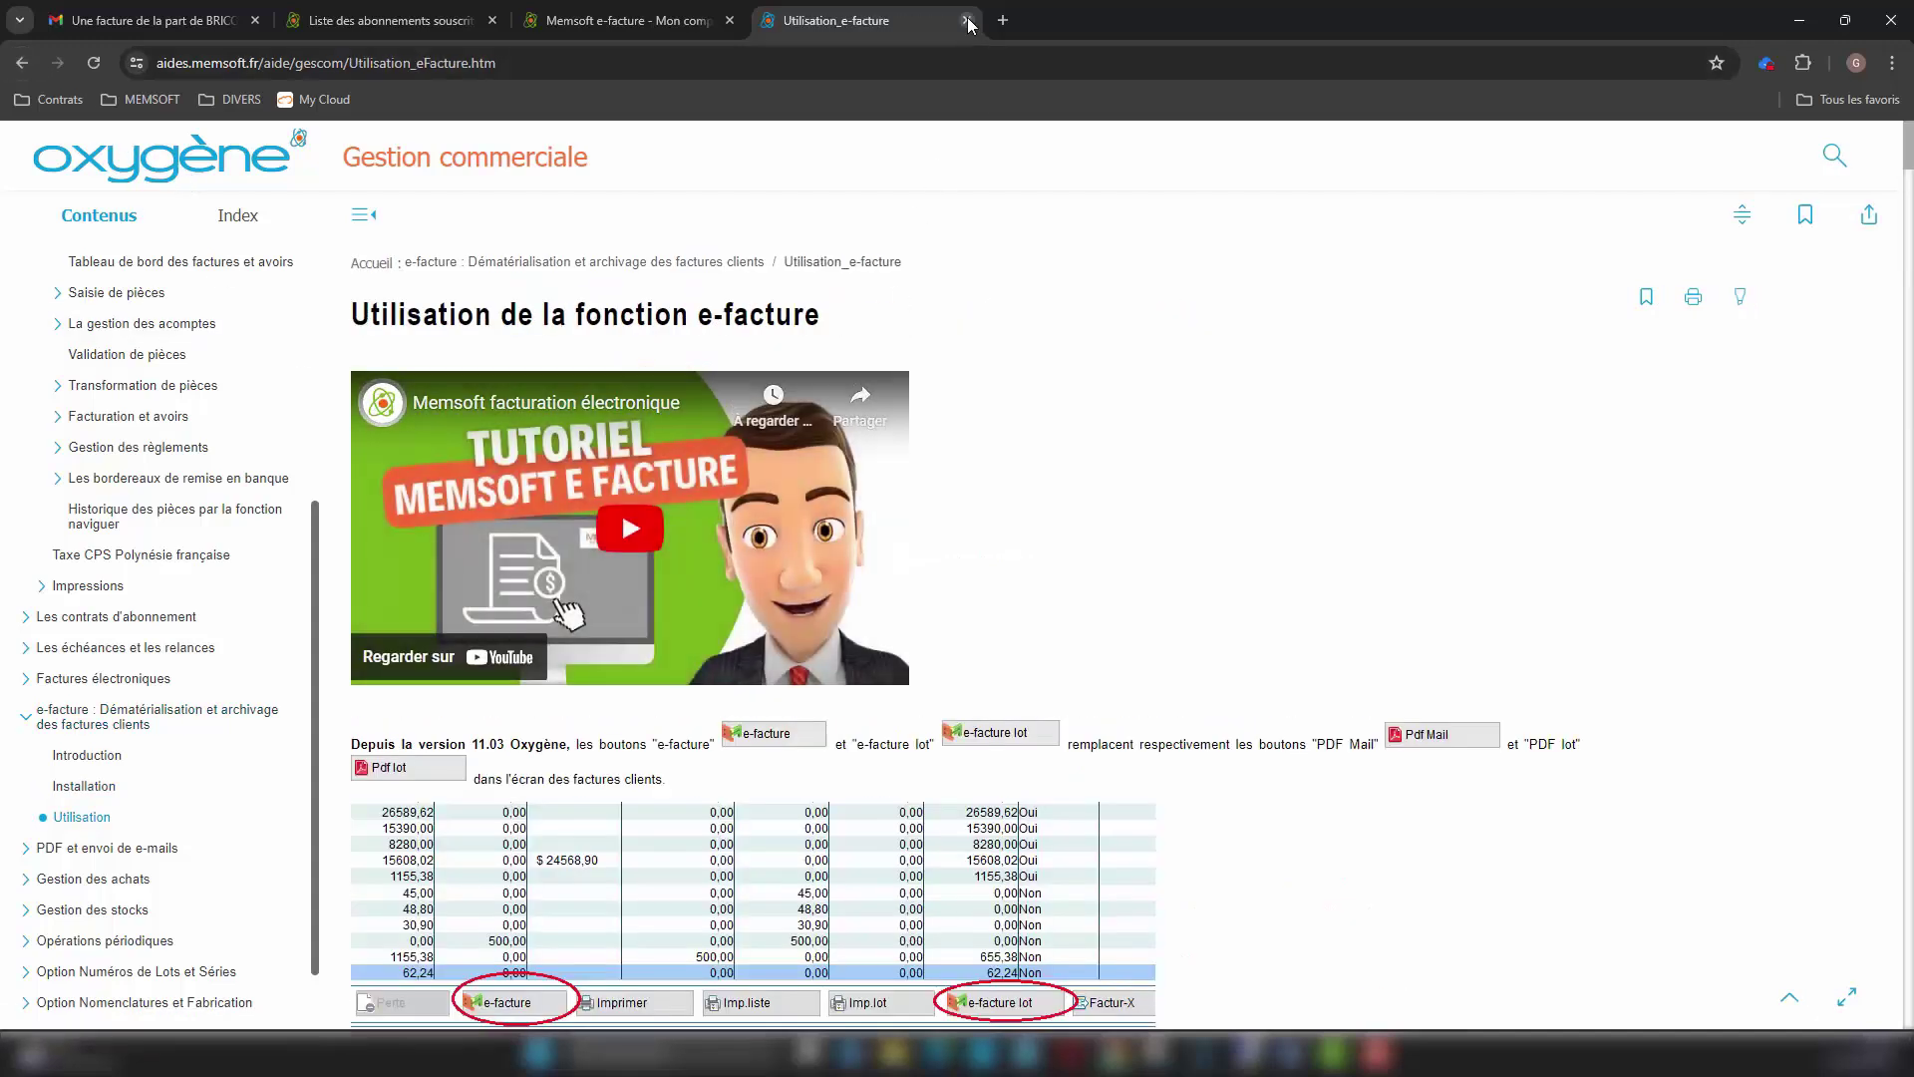